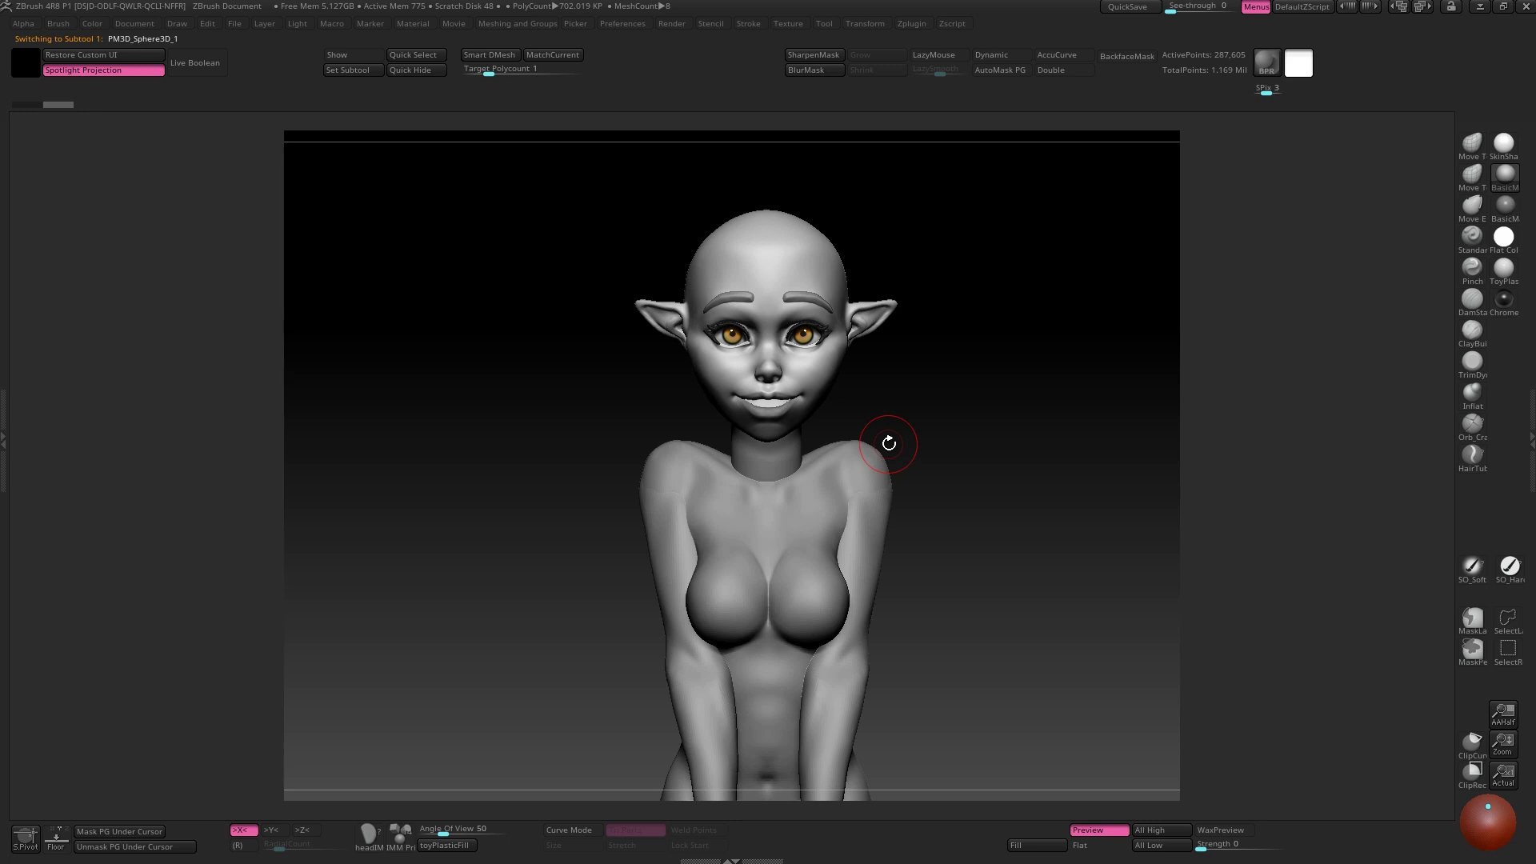
Examine the head's wireframe and polygroups around the eyes, isolating the head subtool for a closer view.
mouse_move(887, 319)
left_mouse_down("alt")
mouse_move(877, 348)
mouse_move(1040, 352)
mouse_move(1420, 432)
left_mouse_up("alt")
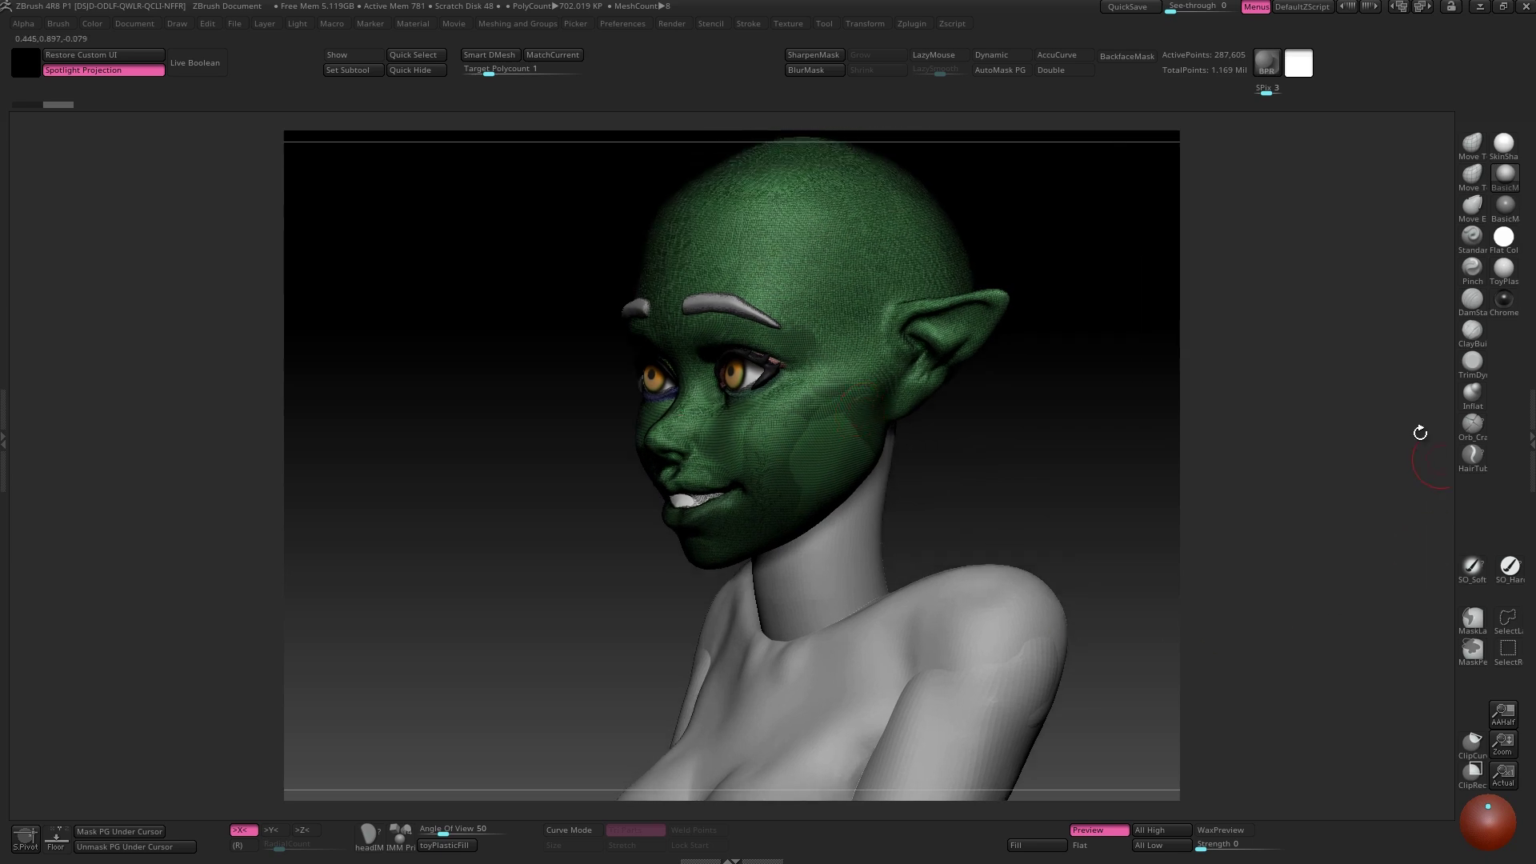
left_click_drag(968, 456, 1092, 553)
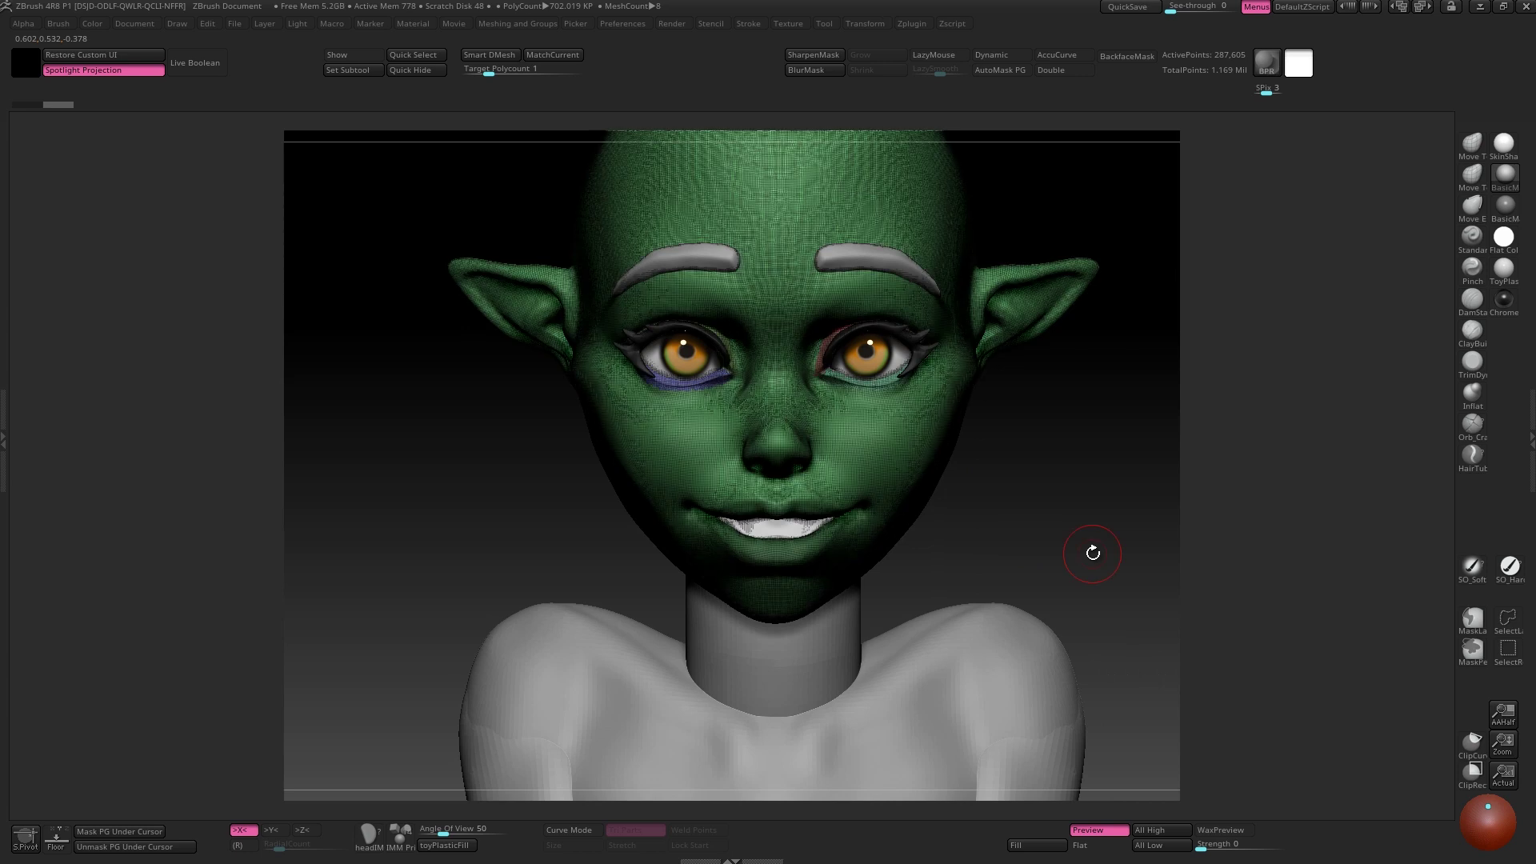
left_click(1530, 445)
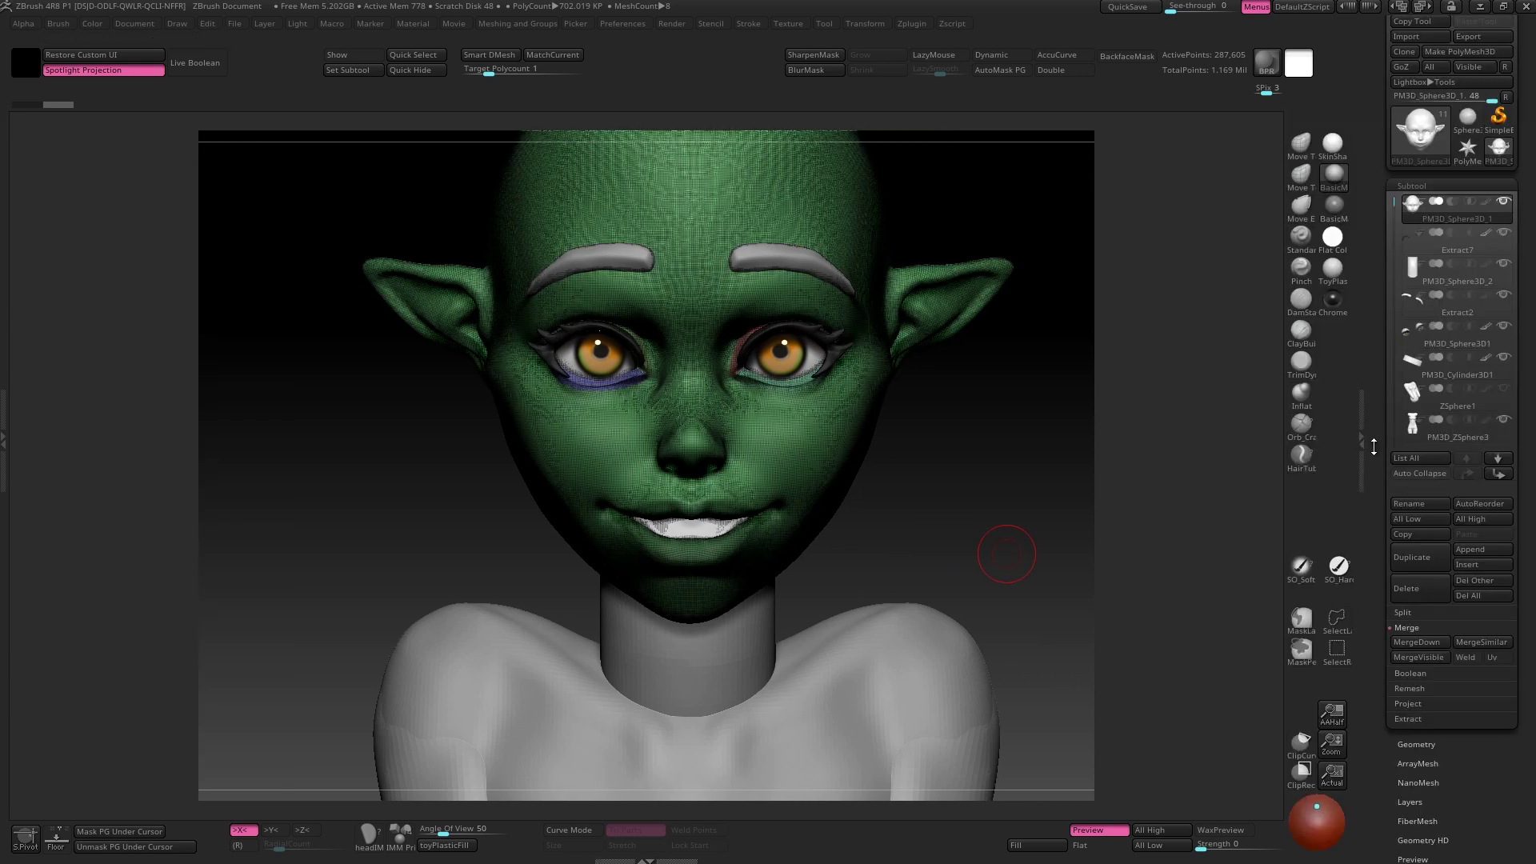
left_click_drag(1382, 527, 1382, 484)
left_click_drag(1017, 416, 902, 462)
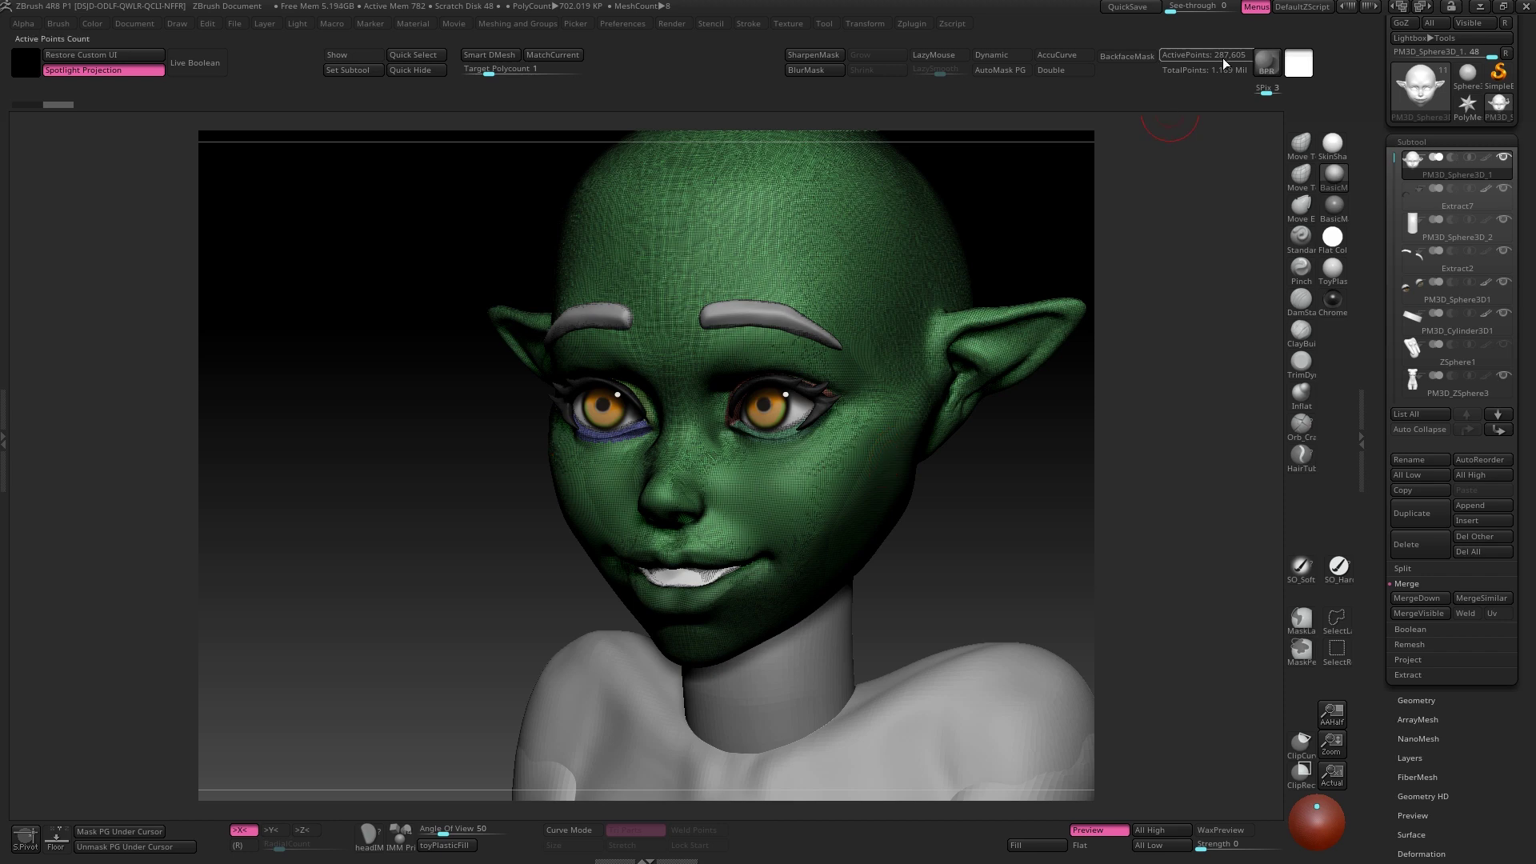
key("space")
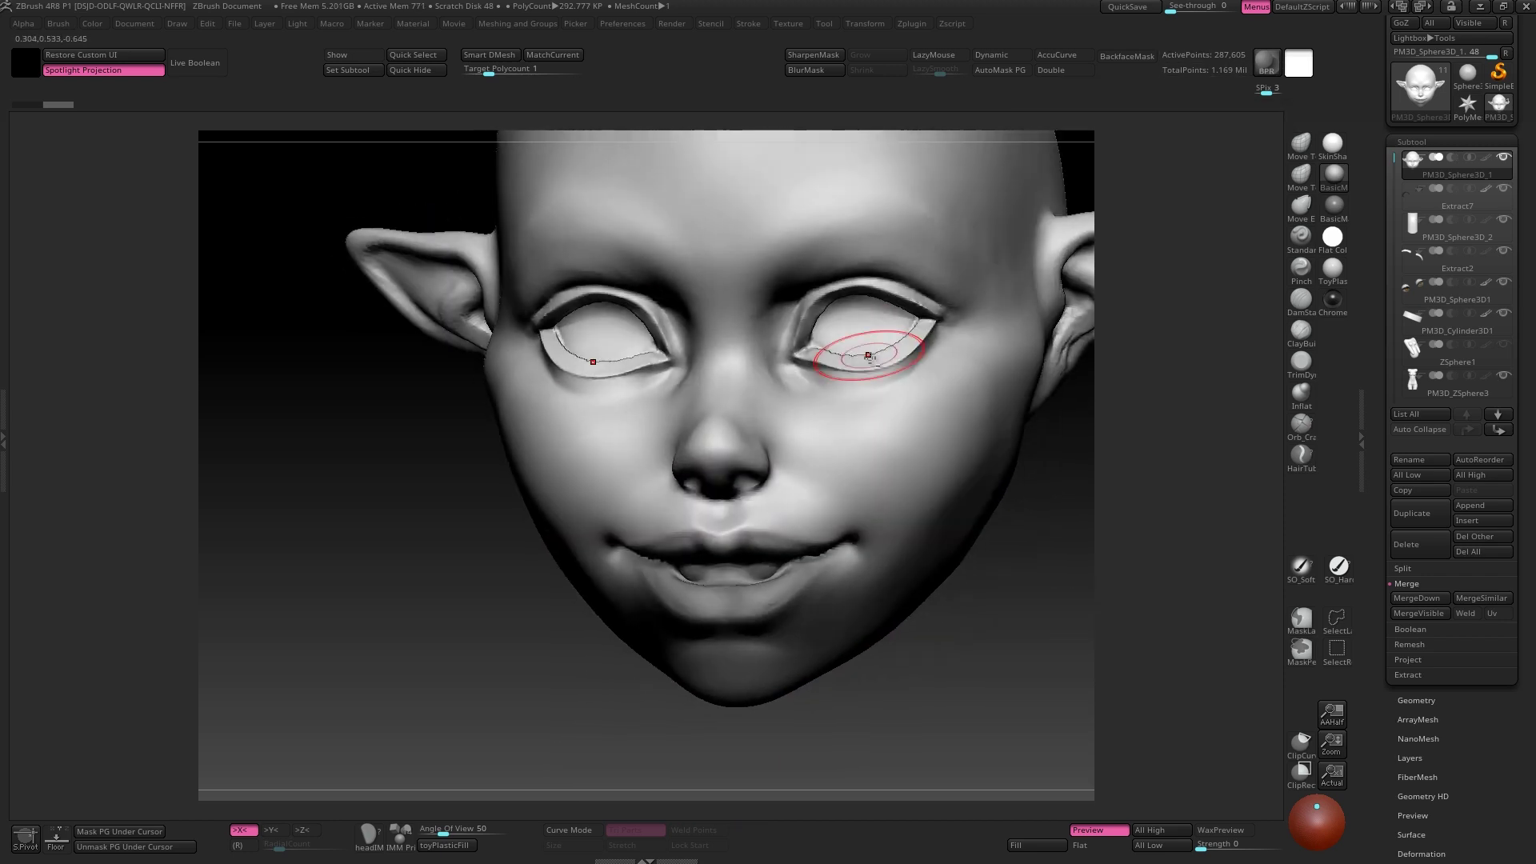
right_click(822, 457)
right_click_drag(869, 357, 864, 480, "ctrl")
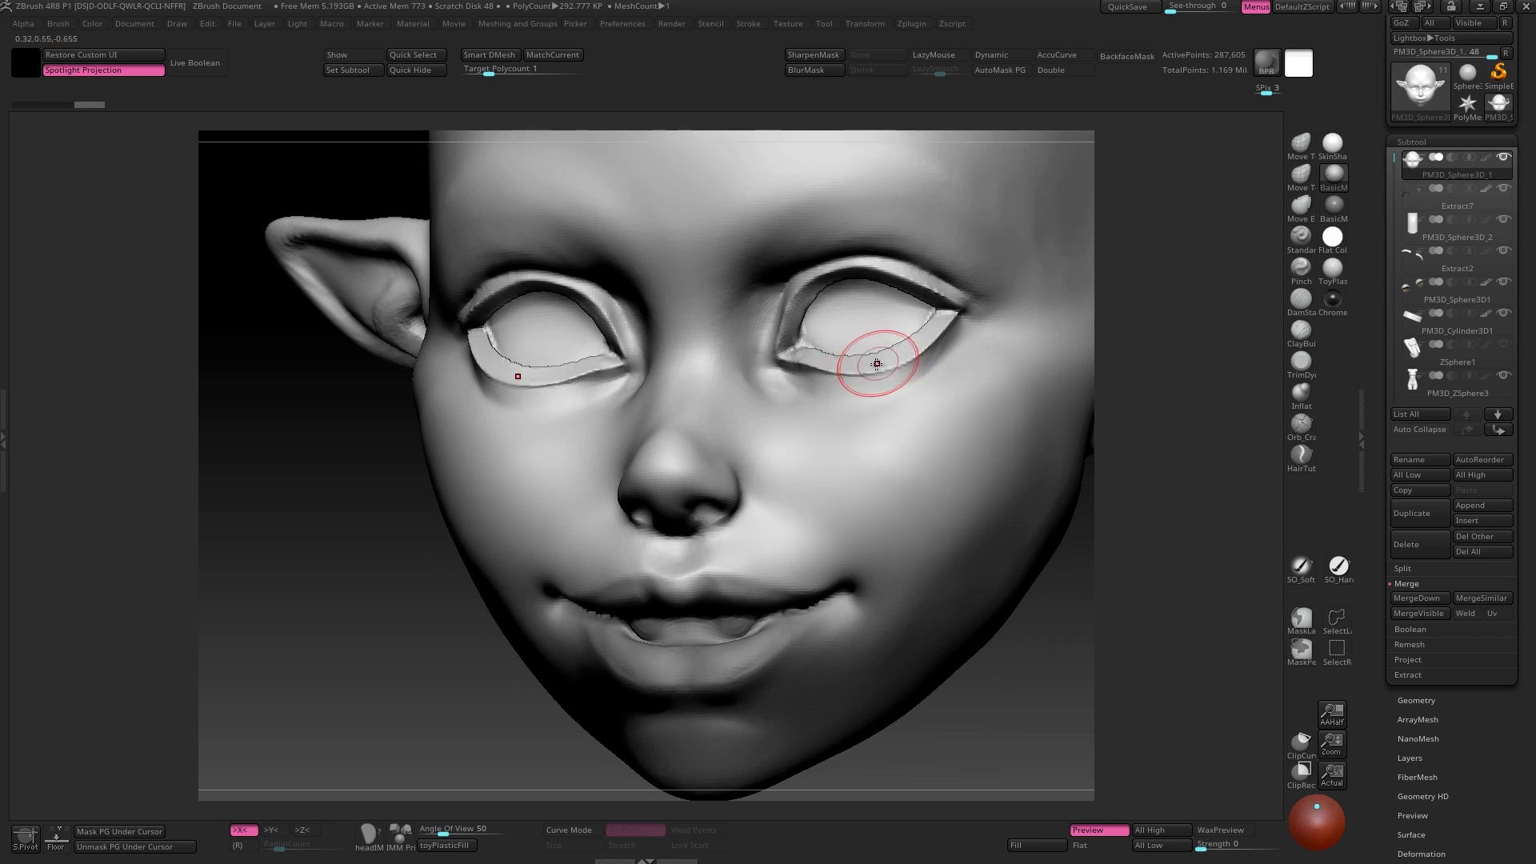
right_click_drag(876, 364, 888, 432)
key("shift+f")
right_click(888, 432)
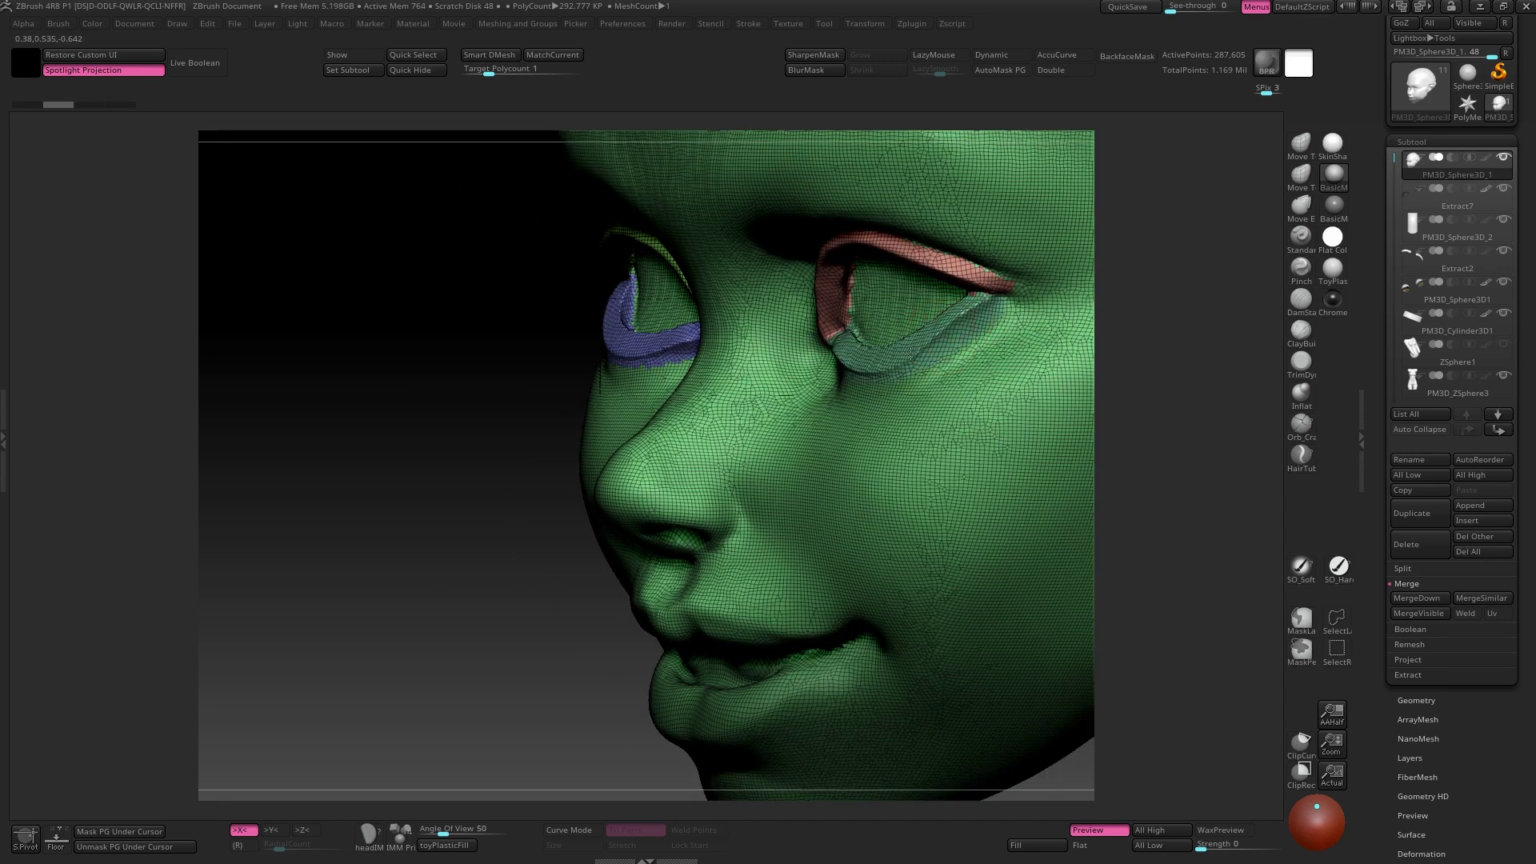
Try to refine the crease under the lower eyelid with sculpting strokes, and undo the last four changes.
right_click_drag(842, 368, 903, 344)
mouse_move(904, 343)
left_mouse_down()
mouse_move(864, 360)
mouse_move(888, 370)
left_mouse_up()
mouse_move(888, 370)
right_mouse_down()
mouse_move(884, 387)
mouse_move(984, 370)
mouse_move(840, 377)
mouse_move(924, 361)
mouse_move(926, 376)
right_mouse_up()
key("shift+f")
key("l")
left_click_drag(902, 375, 945, 356)
left_click_drag(944, 357, 913, 373)
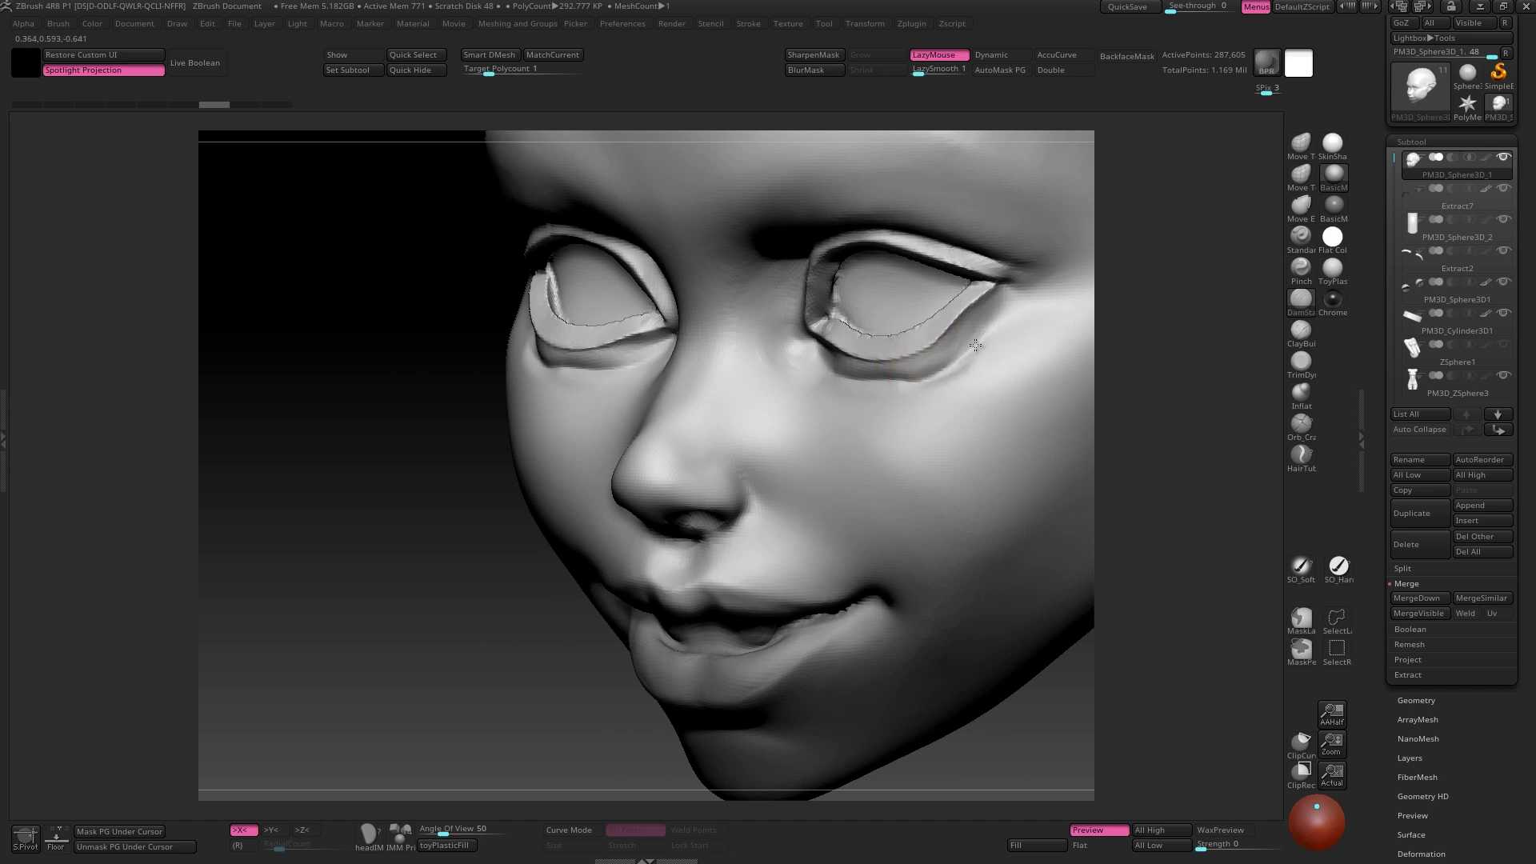
key("space")
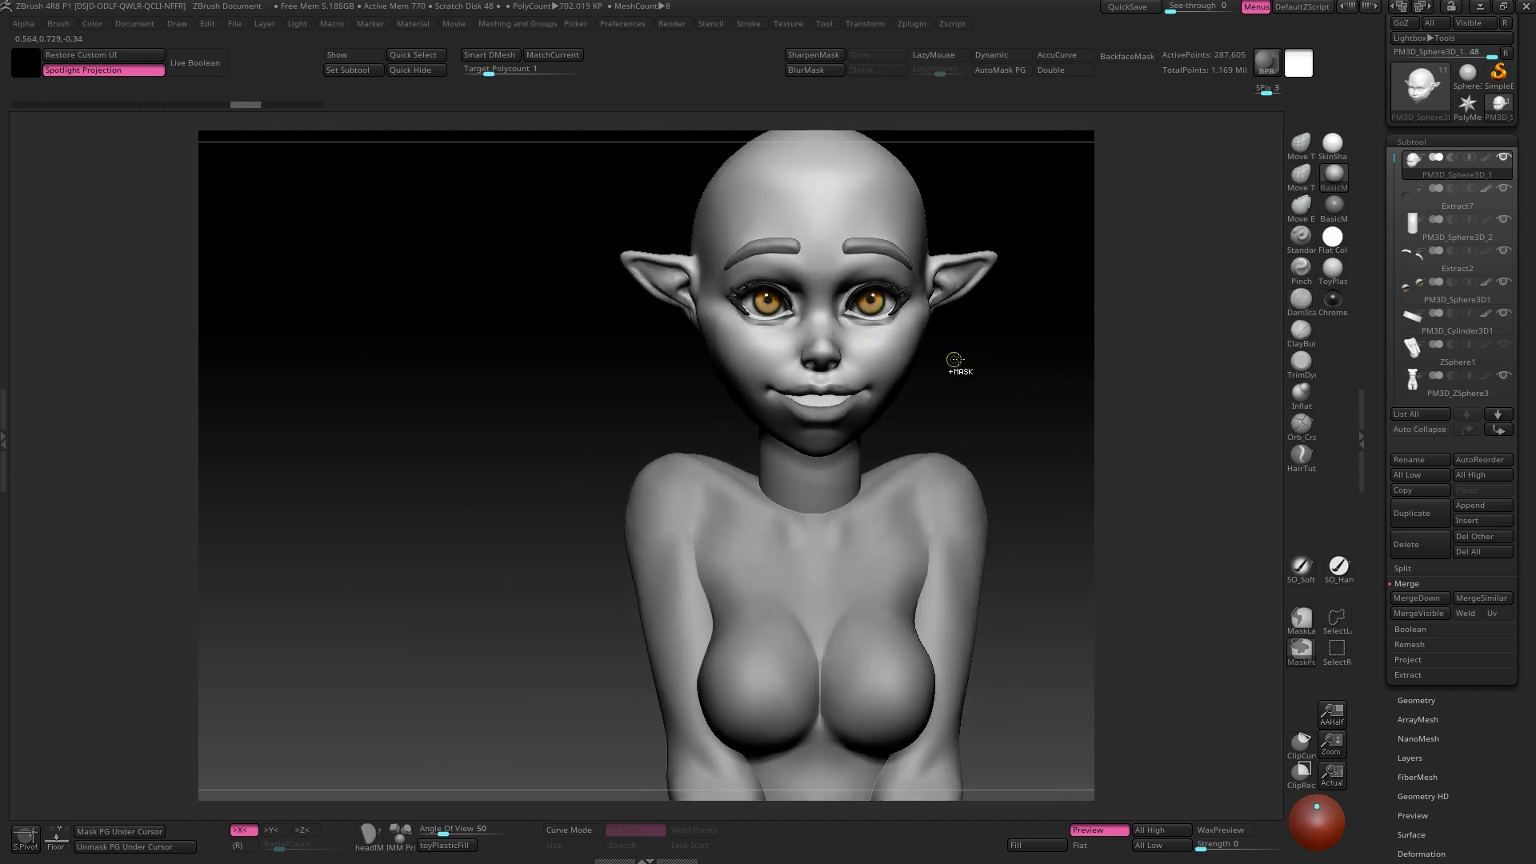
key("ctrl+z")
key("ctrl+z")
key("ctrl+z")
key("ctrl+z")
Duplicate the head subtool, hide the original and make the copy the active subtool.
mouse_move(970, 360)
left_mouse_down()
mouse_move(926, 328)
mouse_move(1010, 324)
mouse_move(1000, 416)
left_mouse_up()
mouse_move(1000, 416)
left_mouse_down()
mouse_move(952, 400)
mouse_move(940, 449)
mouse_move(1088, 507)
left_mouse_up()
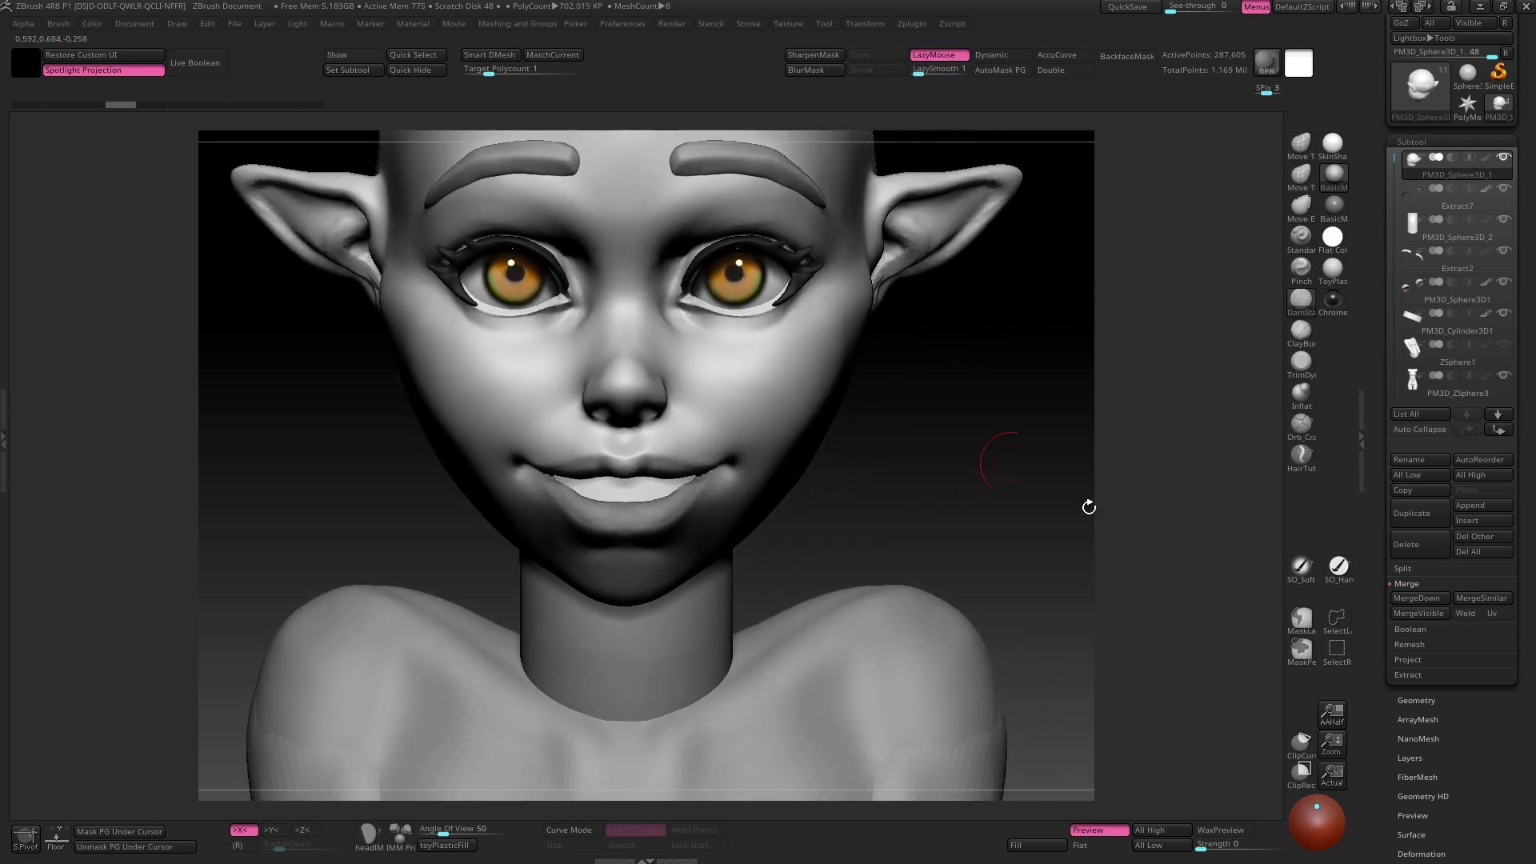
left_click(1416, 515)
mouse_move(919, 411)
left_mouse_down("alt")
mouse_move(934, 493)
mouse_move(949, 491)
left_mouse_up("alt")
left_click(1408, 172)
left_click(1408, 204)
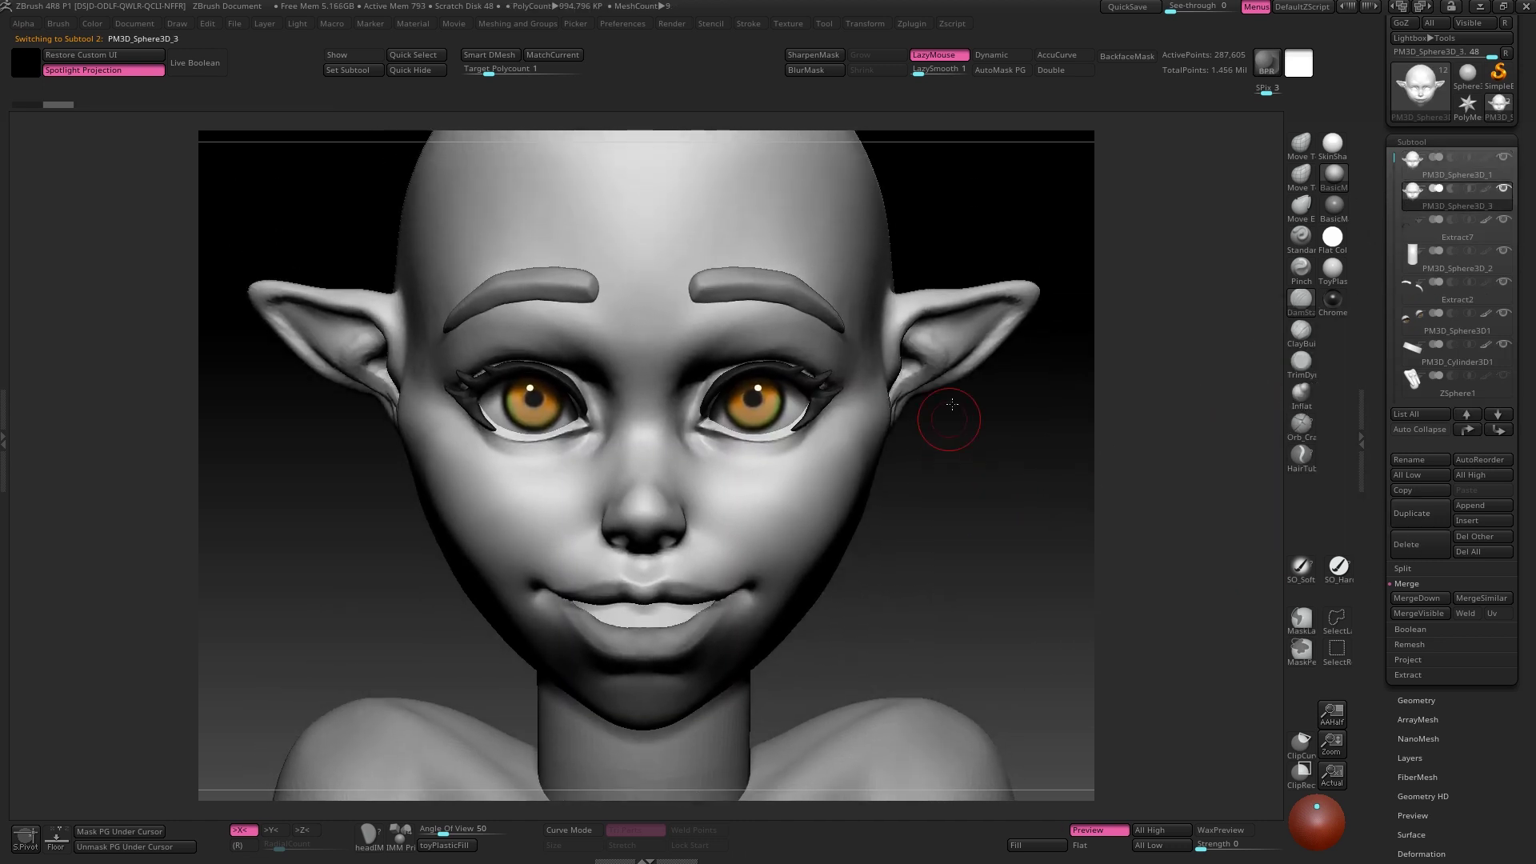
Remesh the duplicated head with ZRemesher at a target polygon count of 12.
mouse_move(947, 418)
left_mouse_down("alt")
mouse_move(1046, 404)
mouse_move(876, 461)
left_mouse_up("alt")
left_click(1466, 701)
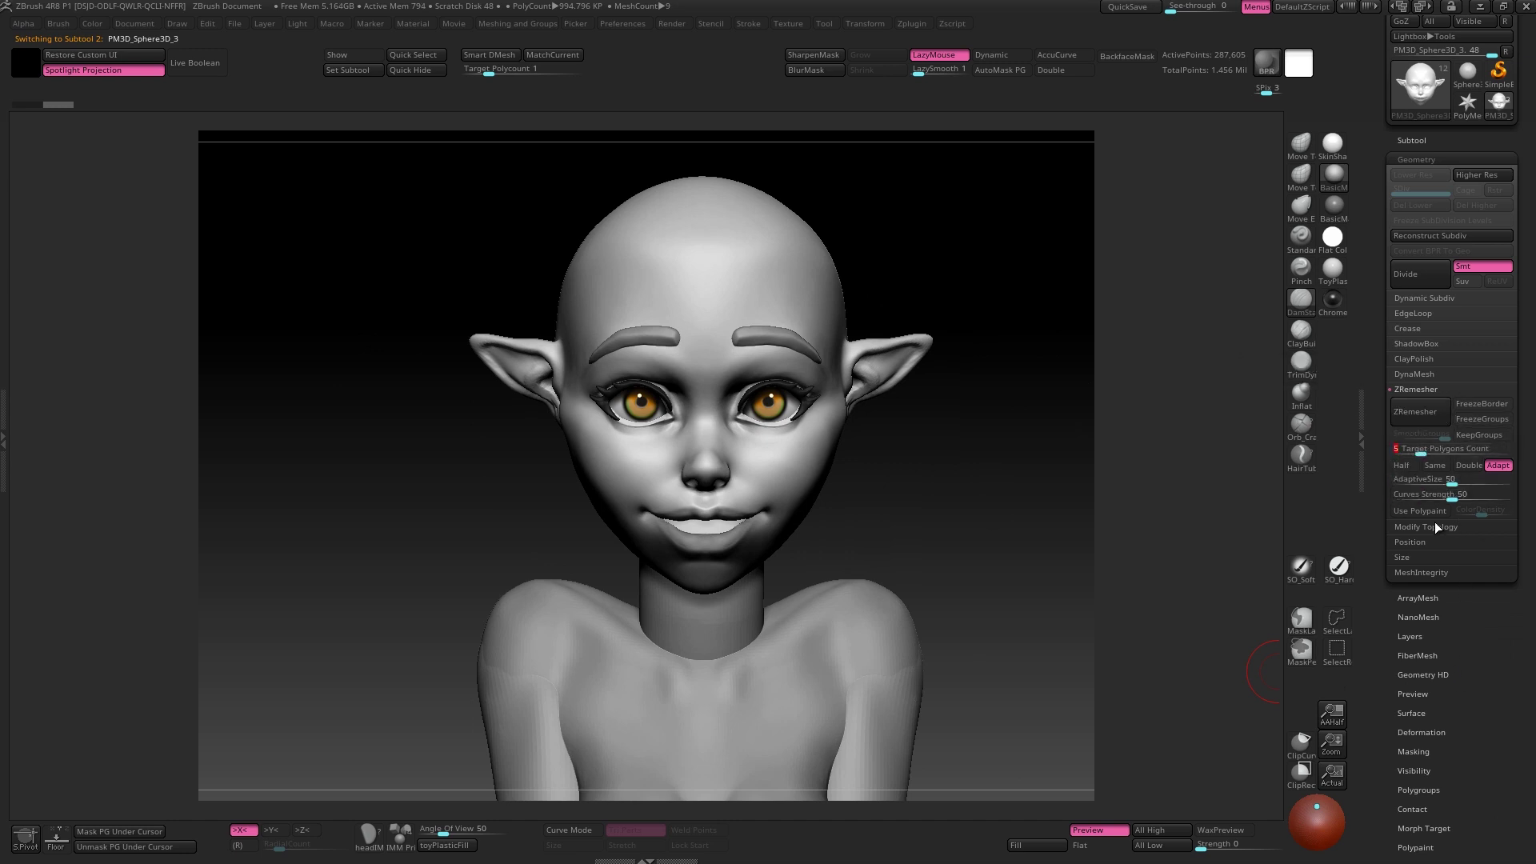
left_click(1396, 449)
type("12")
key("Return")
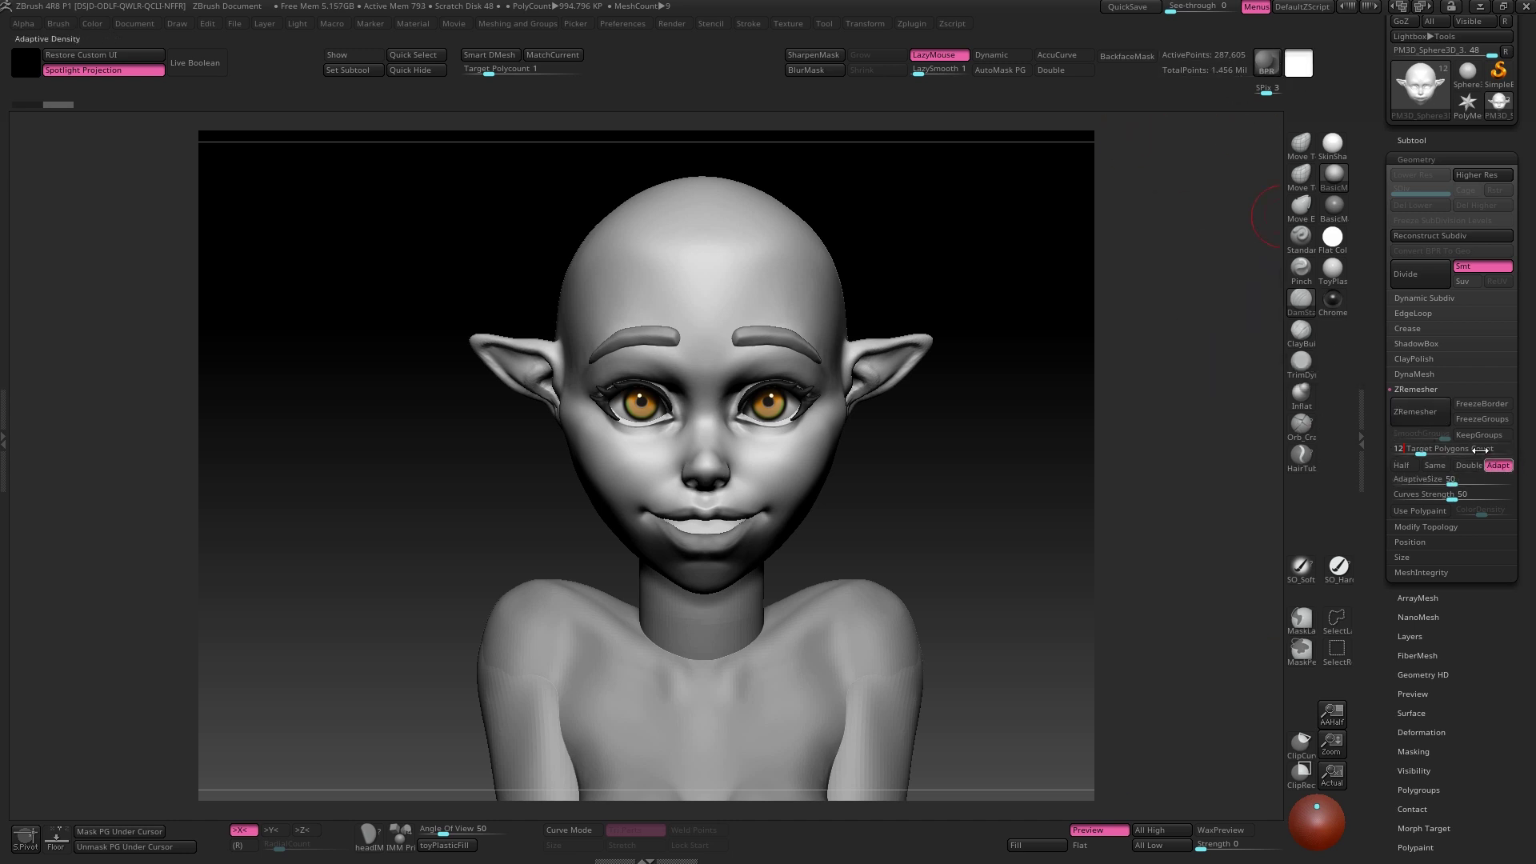
left_click(1421, 409)
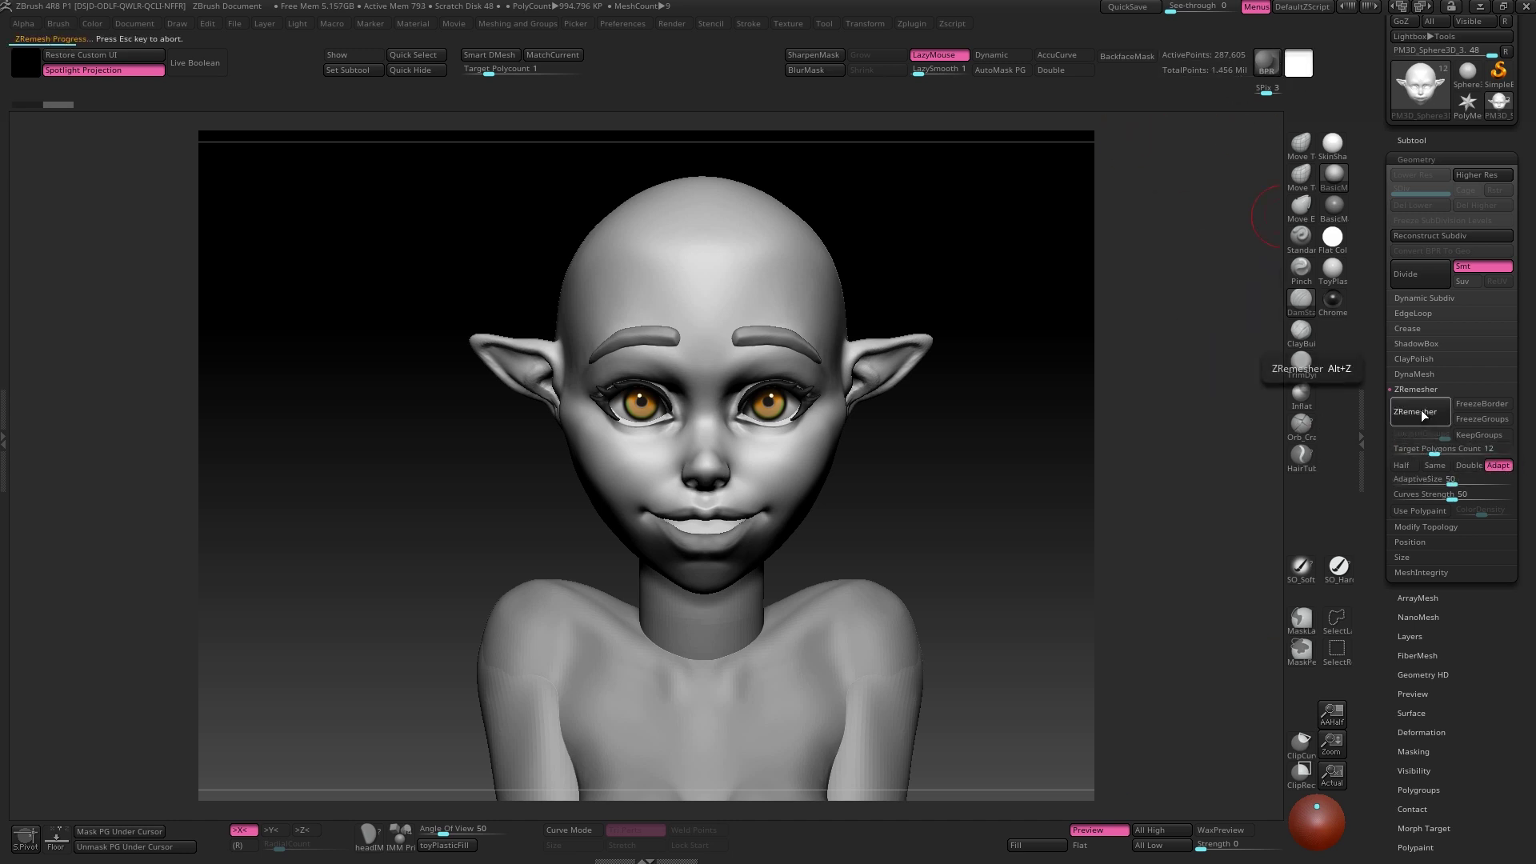
Examine the remeshed head's topology in isolation and compare its surface with the original head.
left_click_drag(1040, 300, 919, 415)
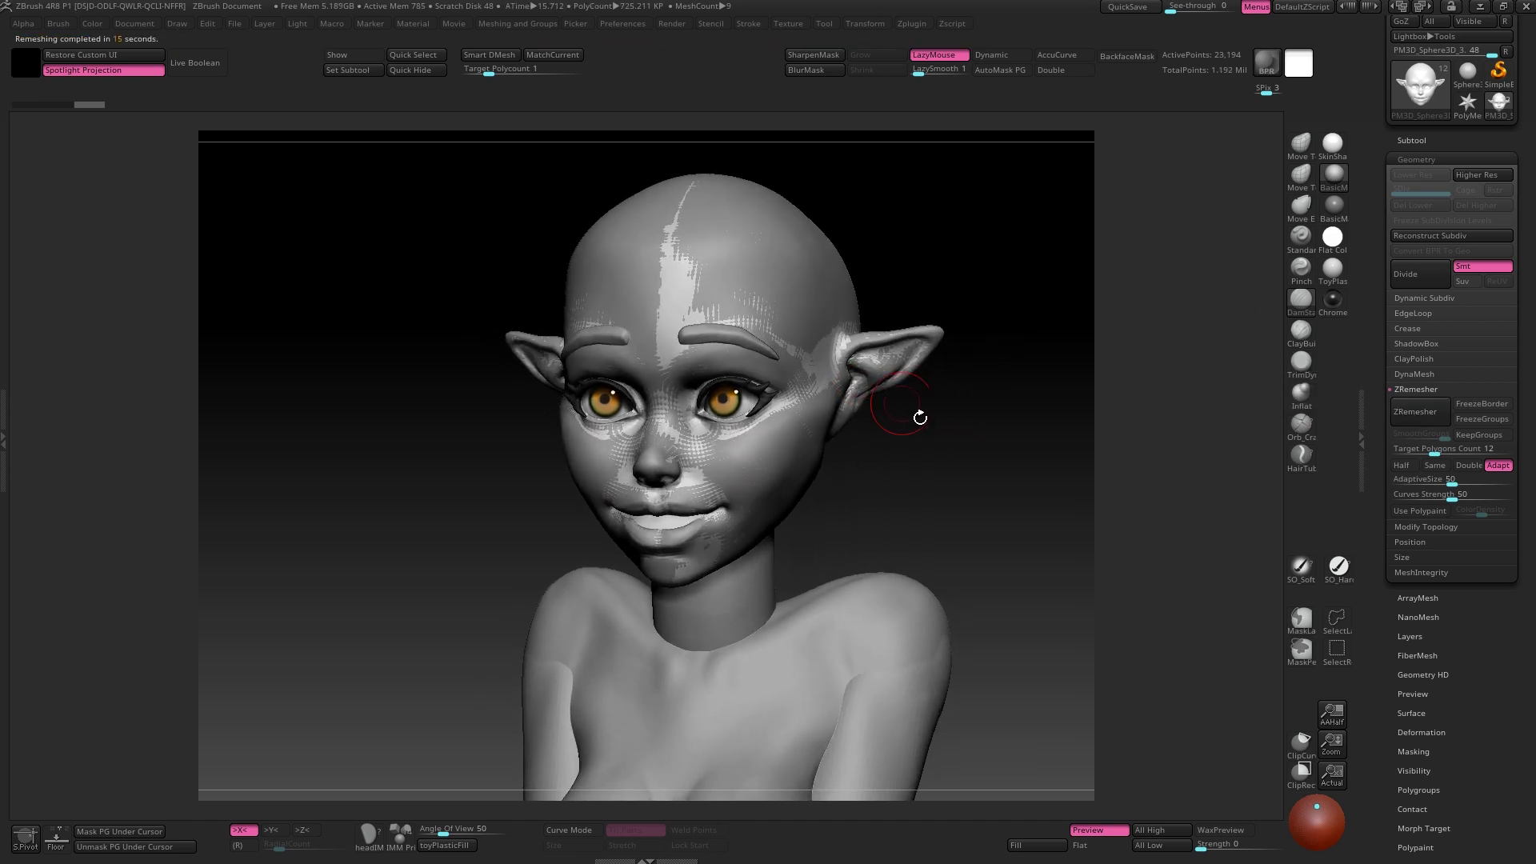
key("shift+s")
mouse_move(843, 449)
right_mouse_down("ctrl")
mouse_move(878, 460)
mouse_move(752, 461)
mouse_move(761, 435)
mouse_move(839, 439)
mouse_move(815, 455)
right_mouse_up("ctrl")
key("shift+f")
left_click(1411, 140)
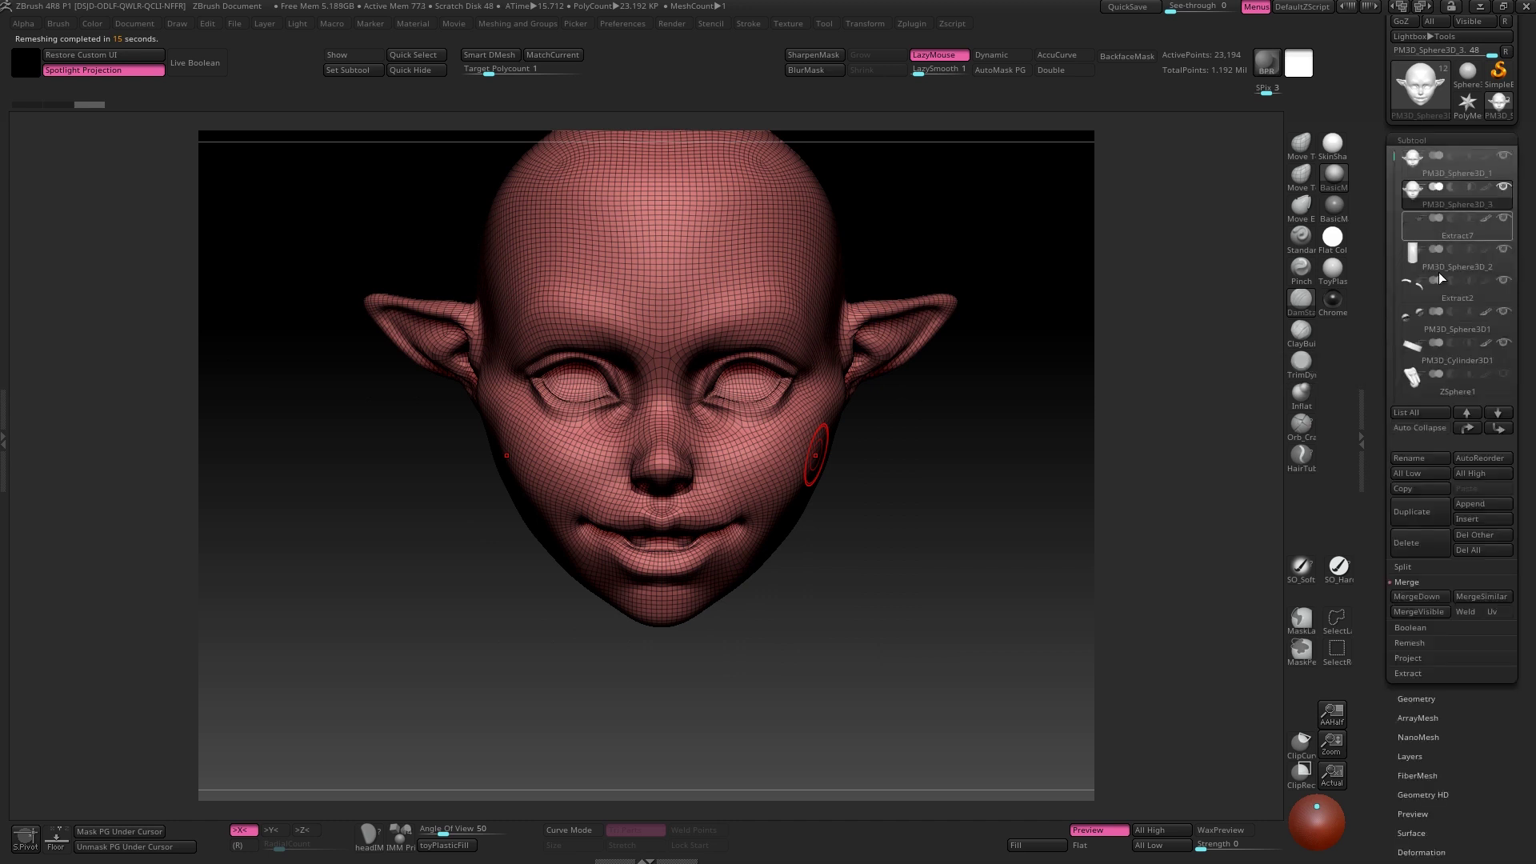
left_click_drag(1113, 535, 912, 515)
key("shift+f")
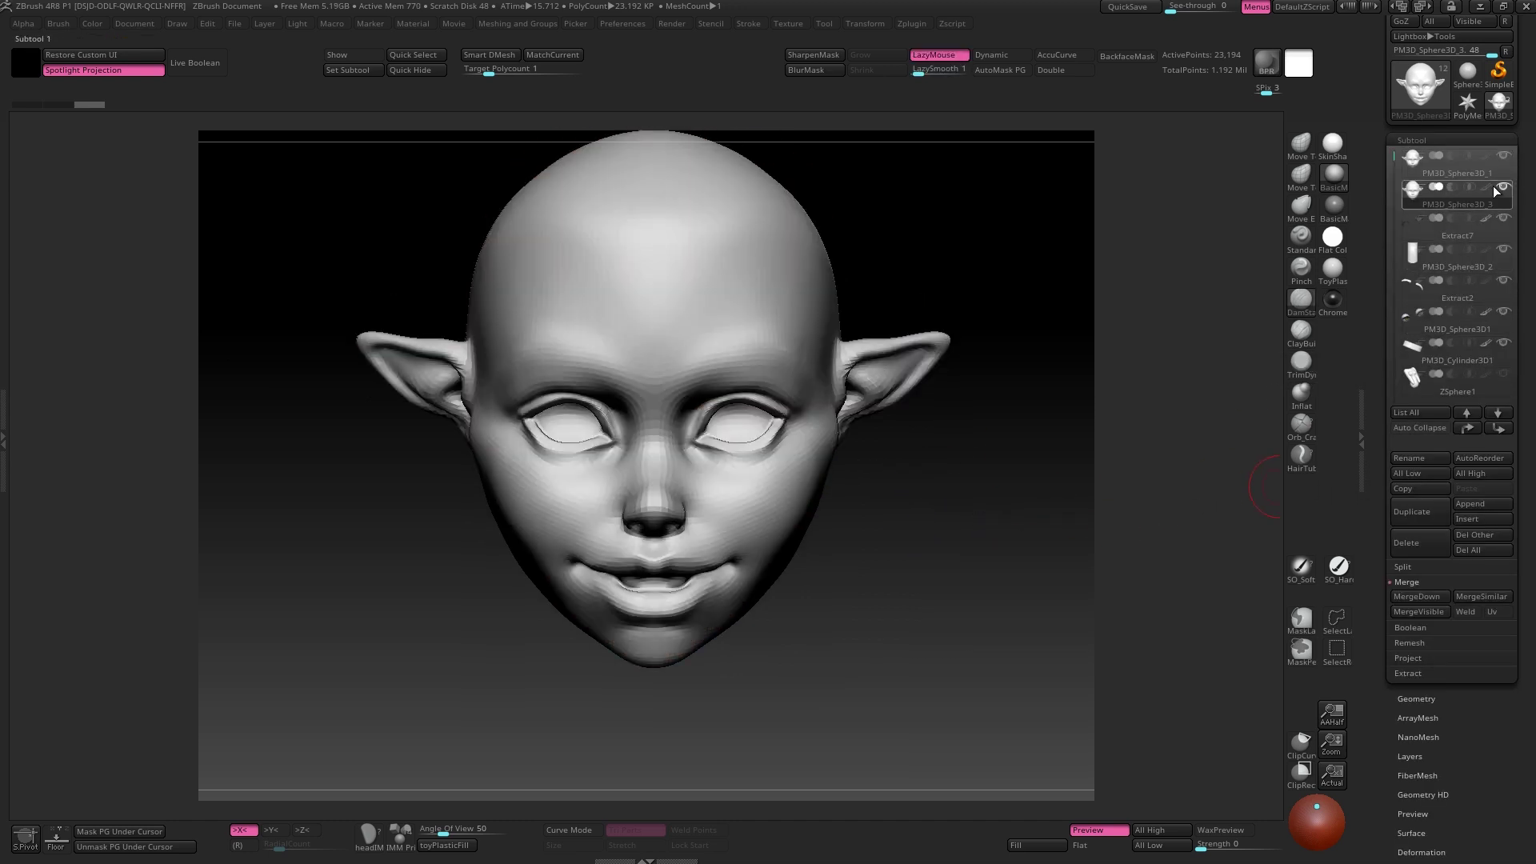
left_click(1412, 168)
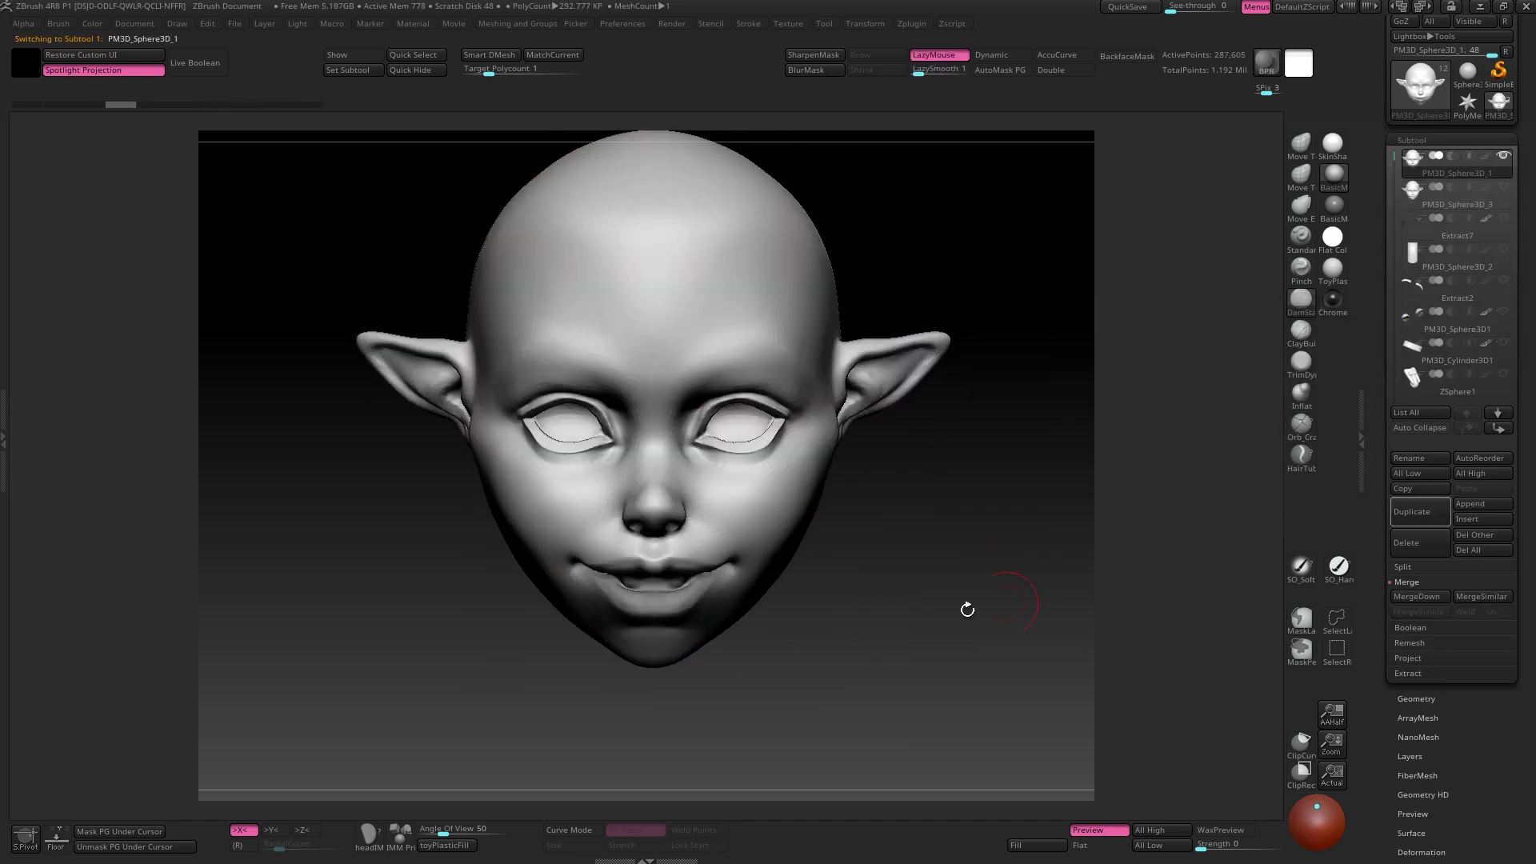
left_click_drag(967, 610, 887, 568)
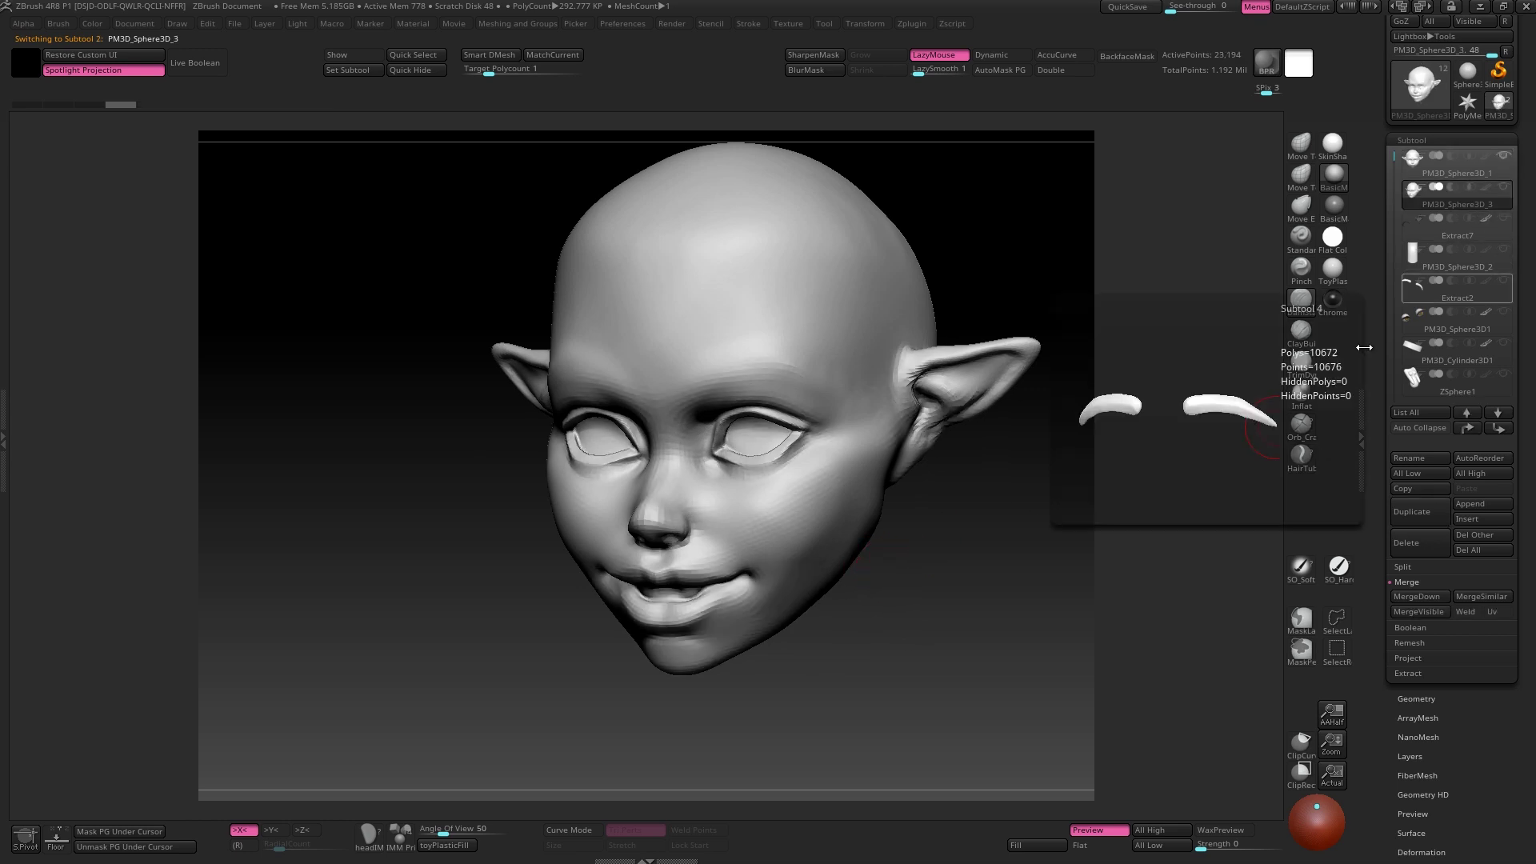
left_click_drag(984, 480, 932, 427)
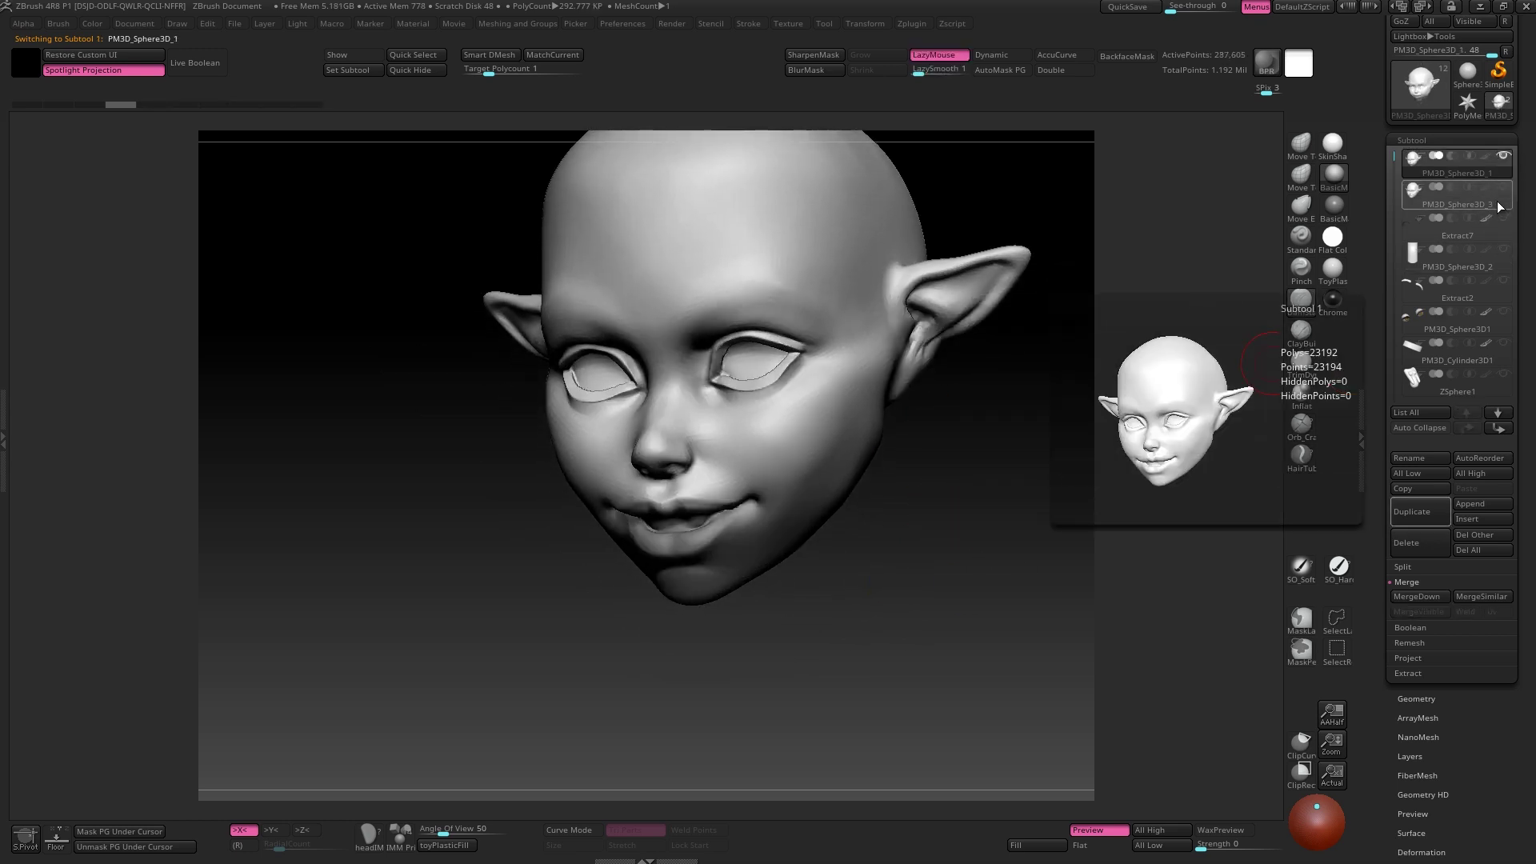
Subdivide the remeshed head and project the original head's detail onto it with ProjectAll.
left_click(1496, 200)
mouse_move(1131, 487)
left_mouse_down()
mouse_move(876, 576)
mouse_move(1145, 490)
left_mouse_up()
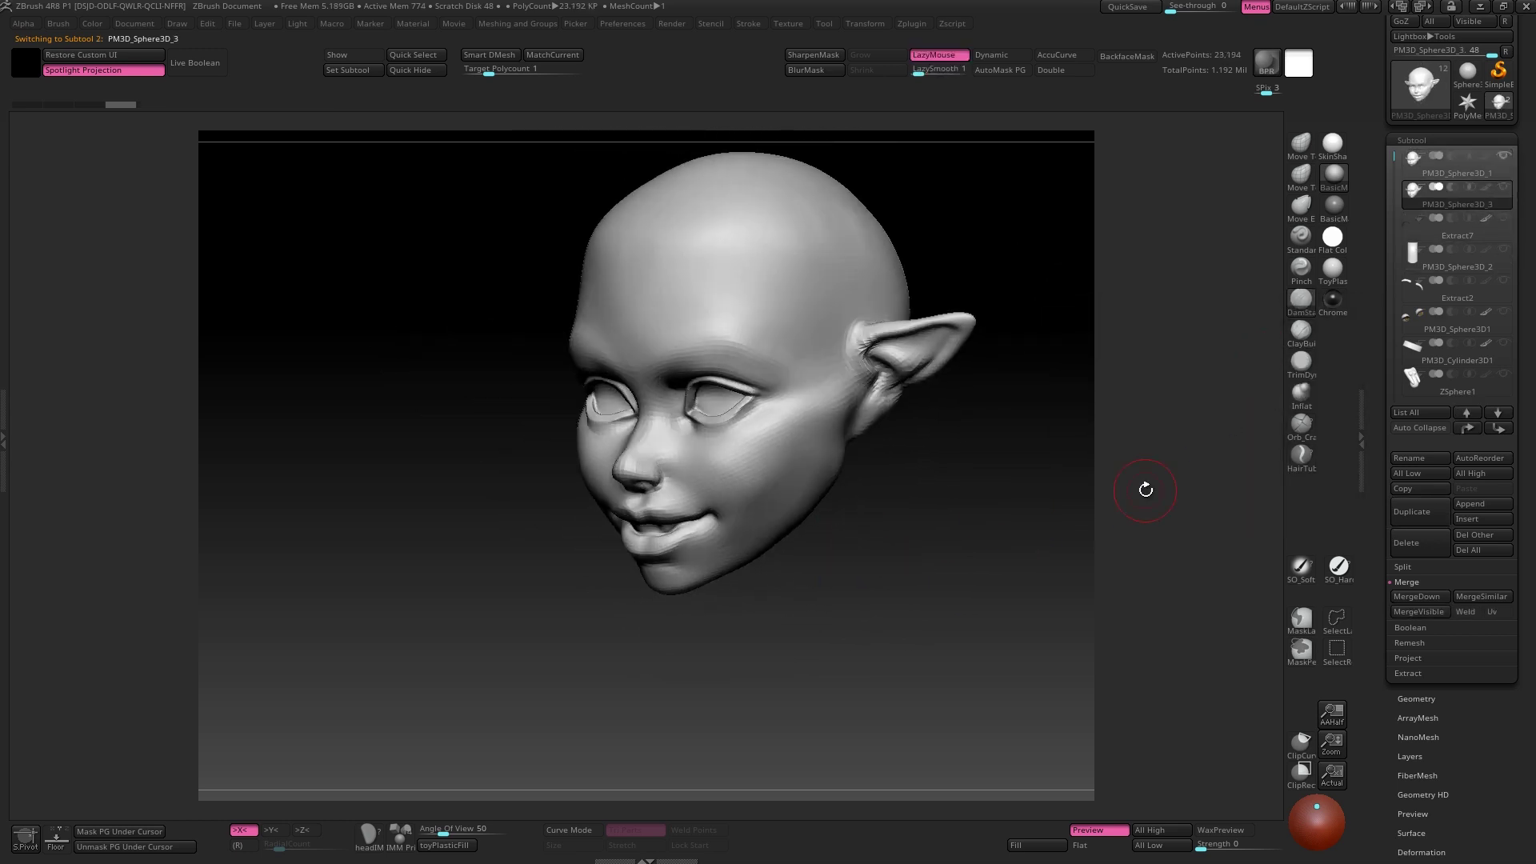
key("d")
left_click(1406, 658)
key("ctrl+d")
left_click_drag(1196, 630, 932, 490)
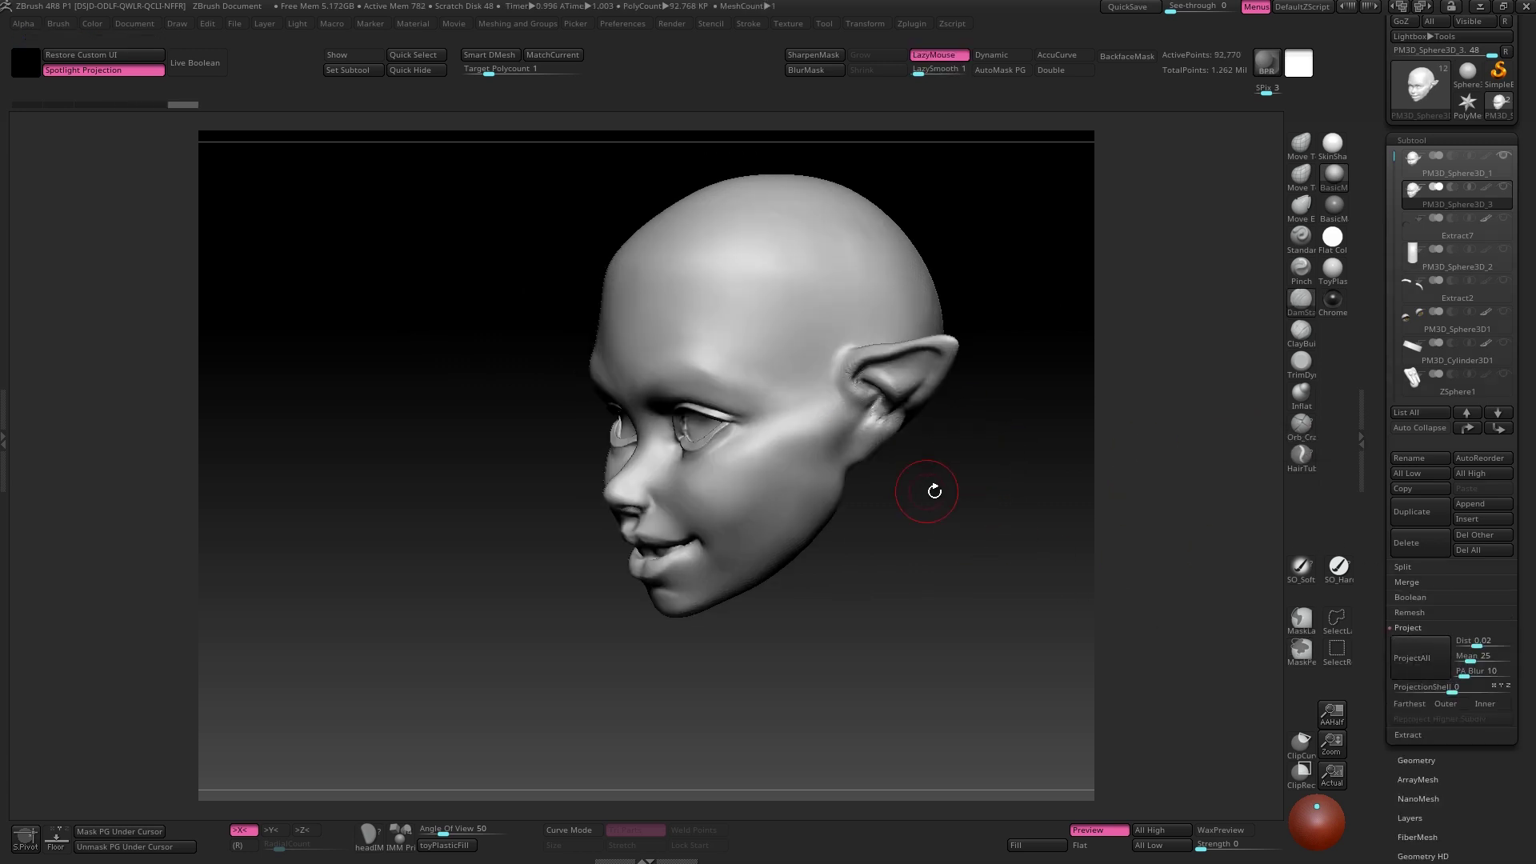
left_click(1415, 664)
left_click_drag(576, 512, 944, 452)
mouse_move(705, 458)
left_mouse_down()
mouse_move(813, 424)
mouse_move(791, 427)
left_mouse_up()
Hide the original head and delete the ZSphere1 subtool overlapping the arms.
left_click(1504, 189)
left_click(1504, 157)
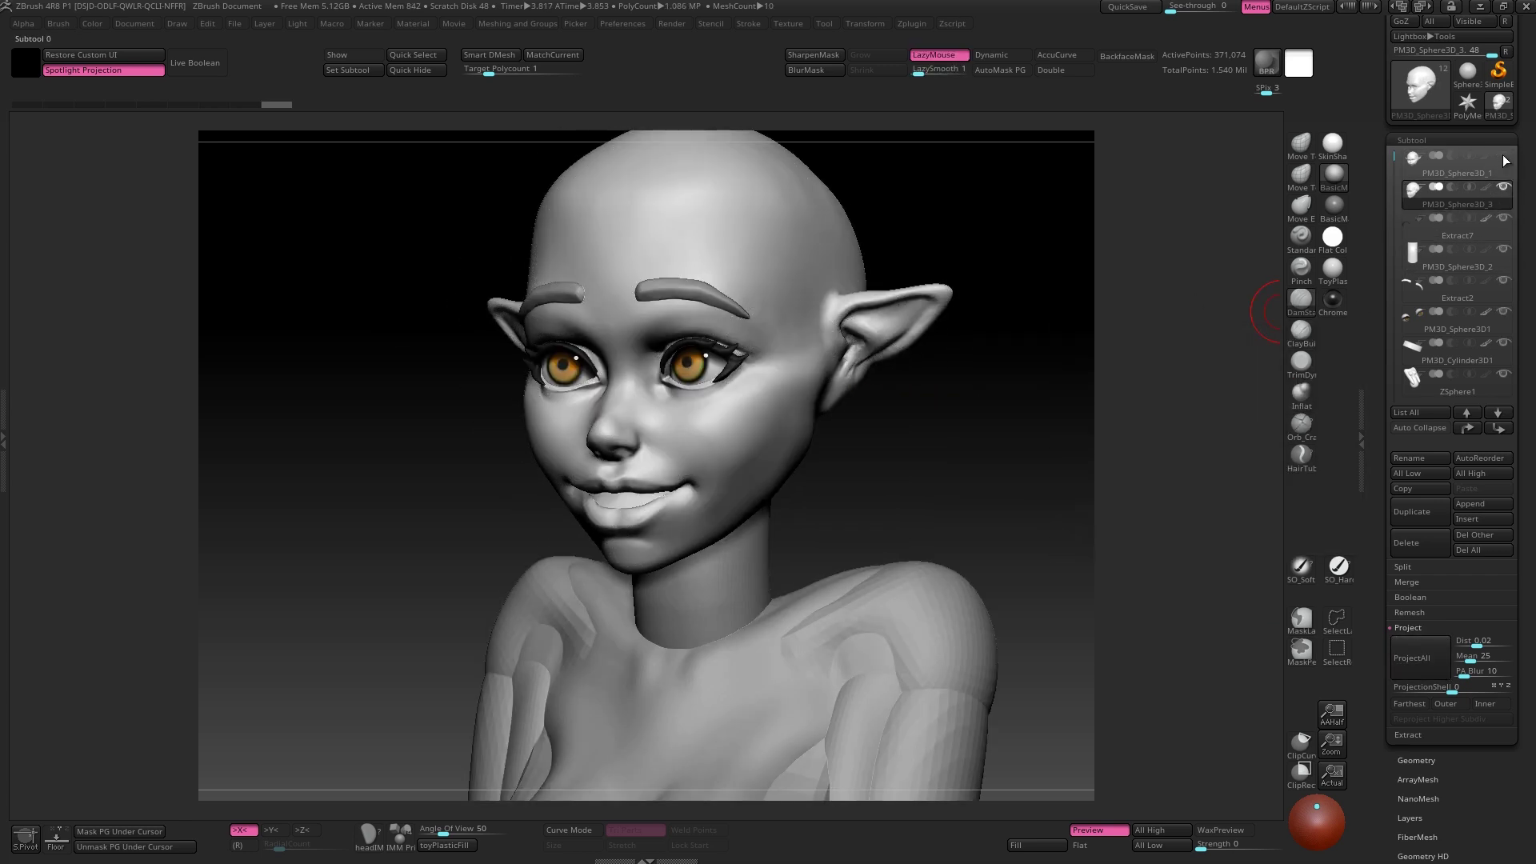
left_click_drag(944, 376, 696, 429)
left_click_drag(696, 429, 657, 454, "shift")
left_click(766, 445, "alt")
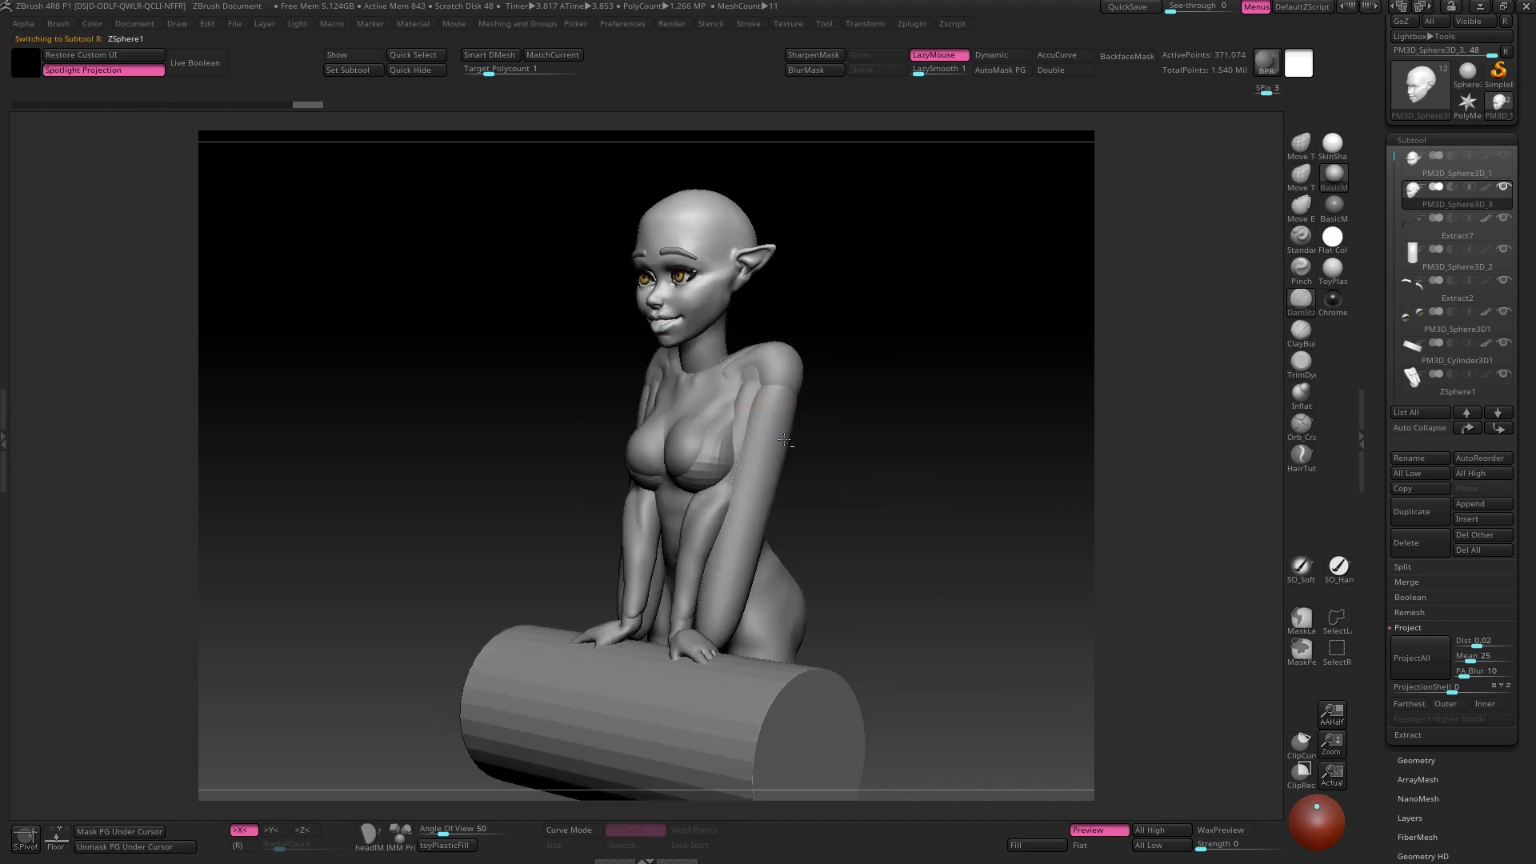
key("shift+f")
left_click(1406, 628)
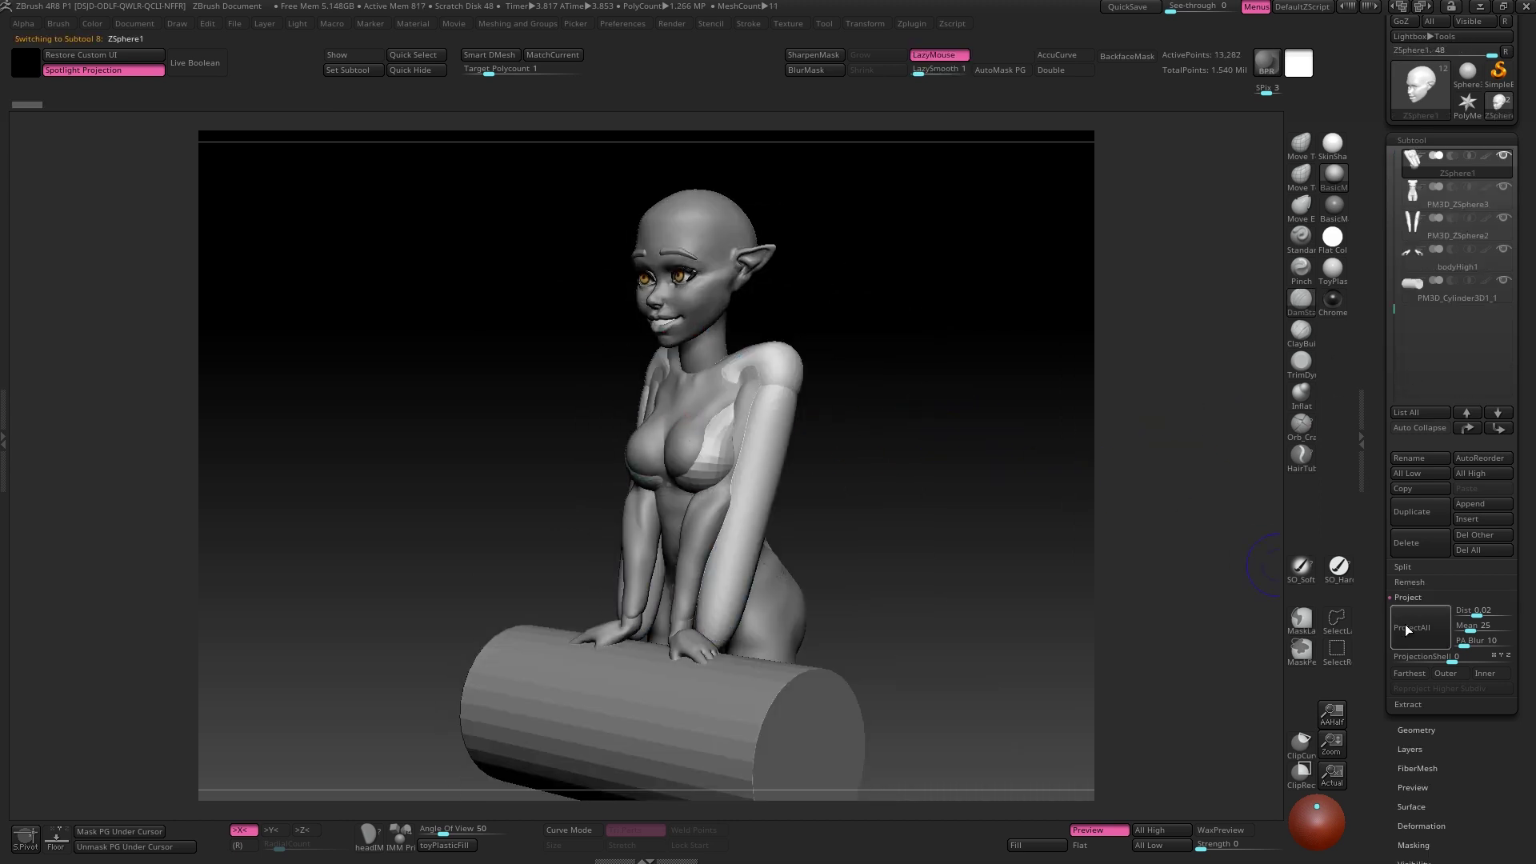
left_click(1429, 549)
left_click(1285, 582)
Drop the remeshed head to its lowest subdivision level and examine its wireframe in isolation.
left_click_drag(872, 459, 1036, 301)
left_click(736, 322, "alt")
key("alt+s")
key("shift+f")
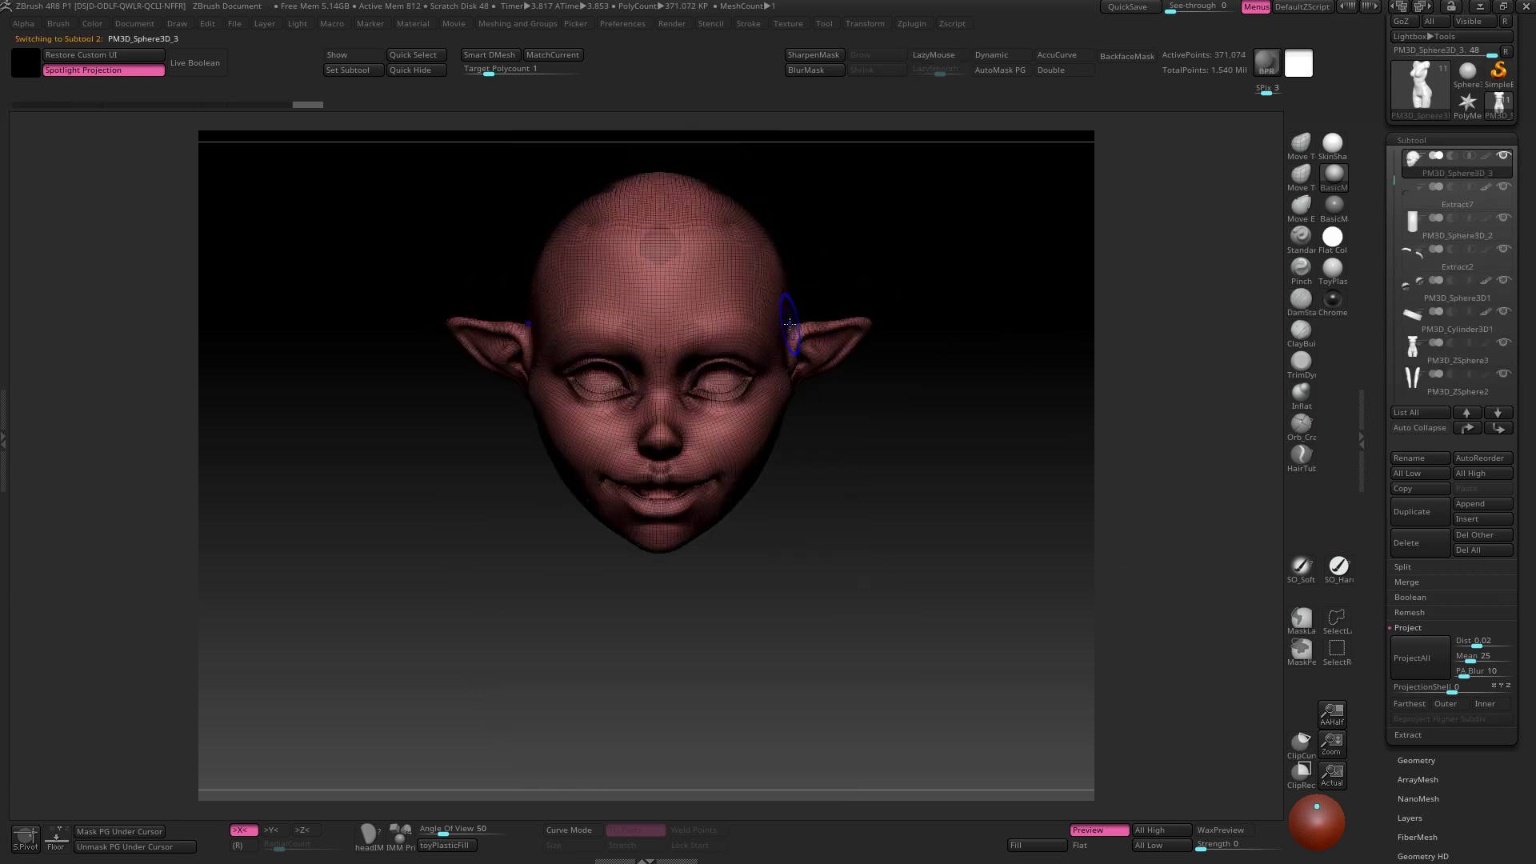
key("shift+d")
key("shift+d")
left_click_drag(941, 435, 752, 368, "alt")
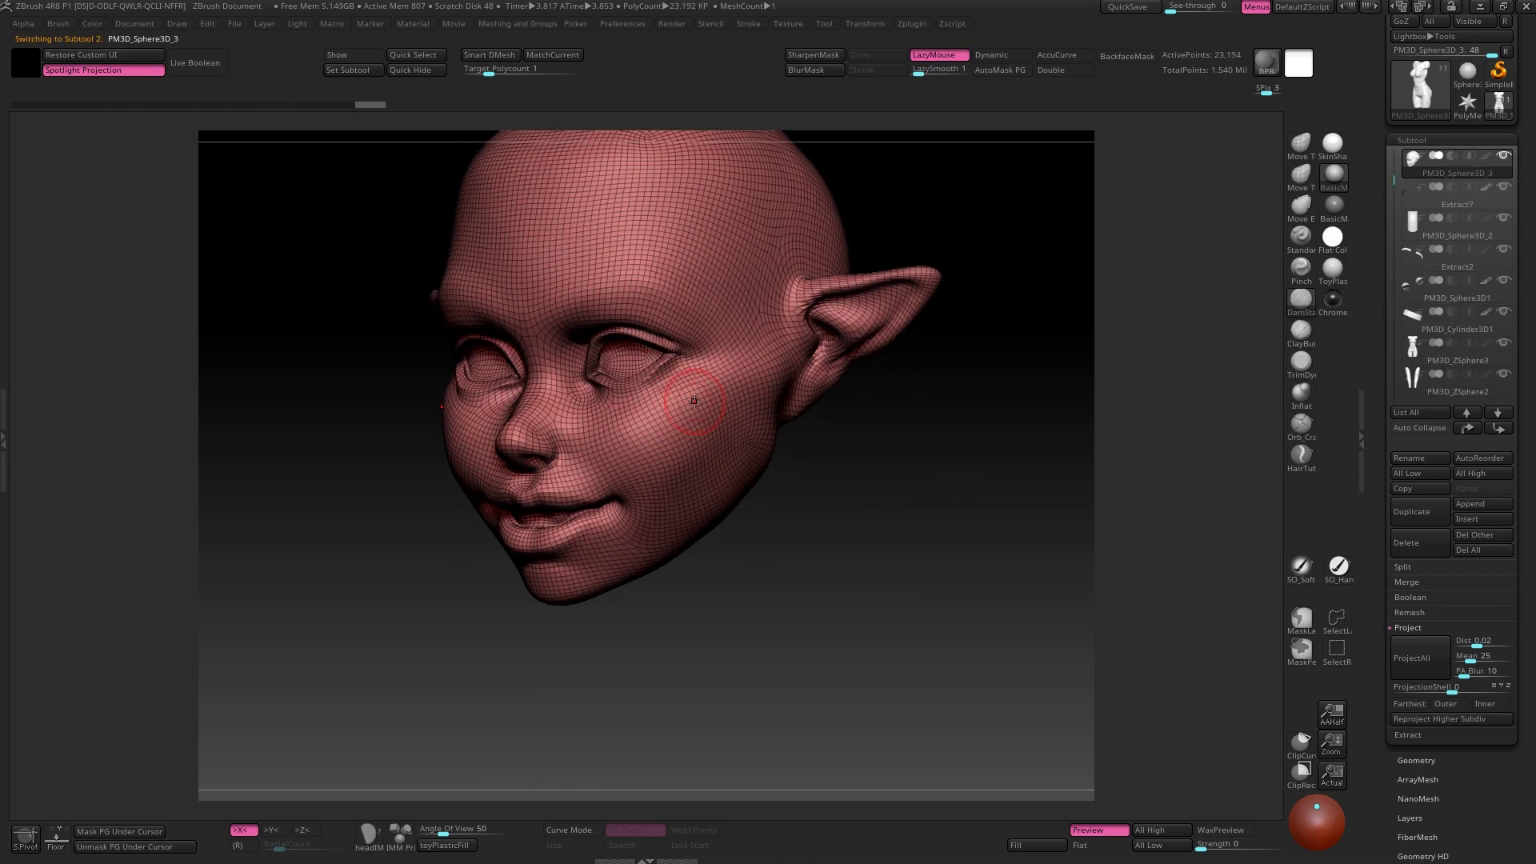
left_click_drag(952, 301, 1036, 298)
key("shift+f")
key("alt+s")
right_click_drag(824, 377, 760, 300, "ctrl")
Hide the eyebrow subtool Extract2 and the eyelash subtool Extract7, and reselect the remeshed head.
left_click(723, 250, "alt")
key("shift+f")
right_click_drag(724, 251, 881, 420)
key("shift+f")
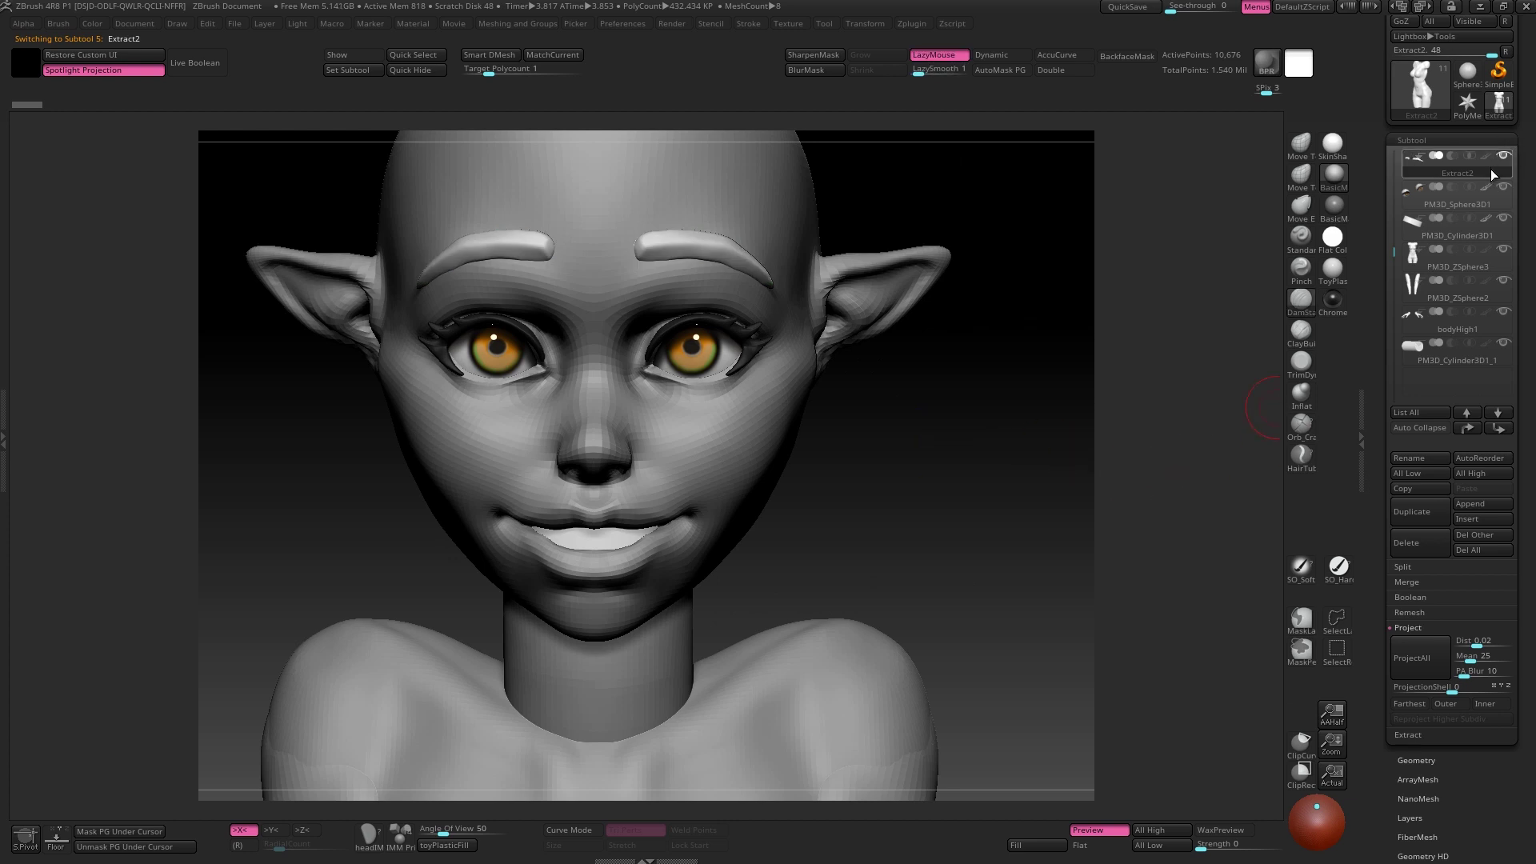
left_click(1504, 156)
left_click(753, 338, "alt")
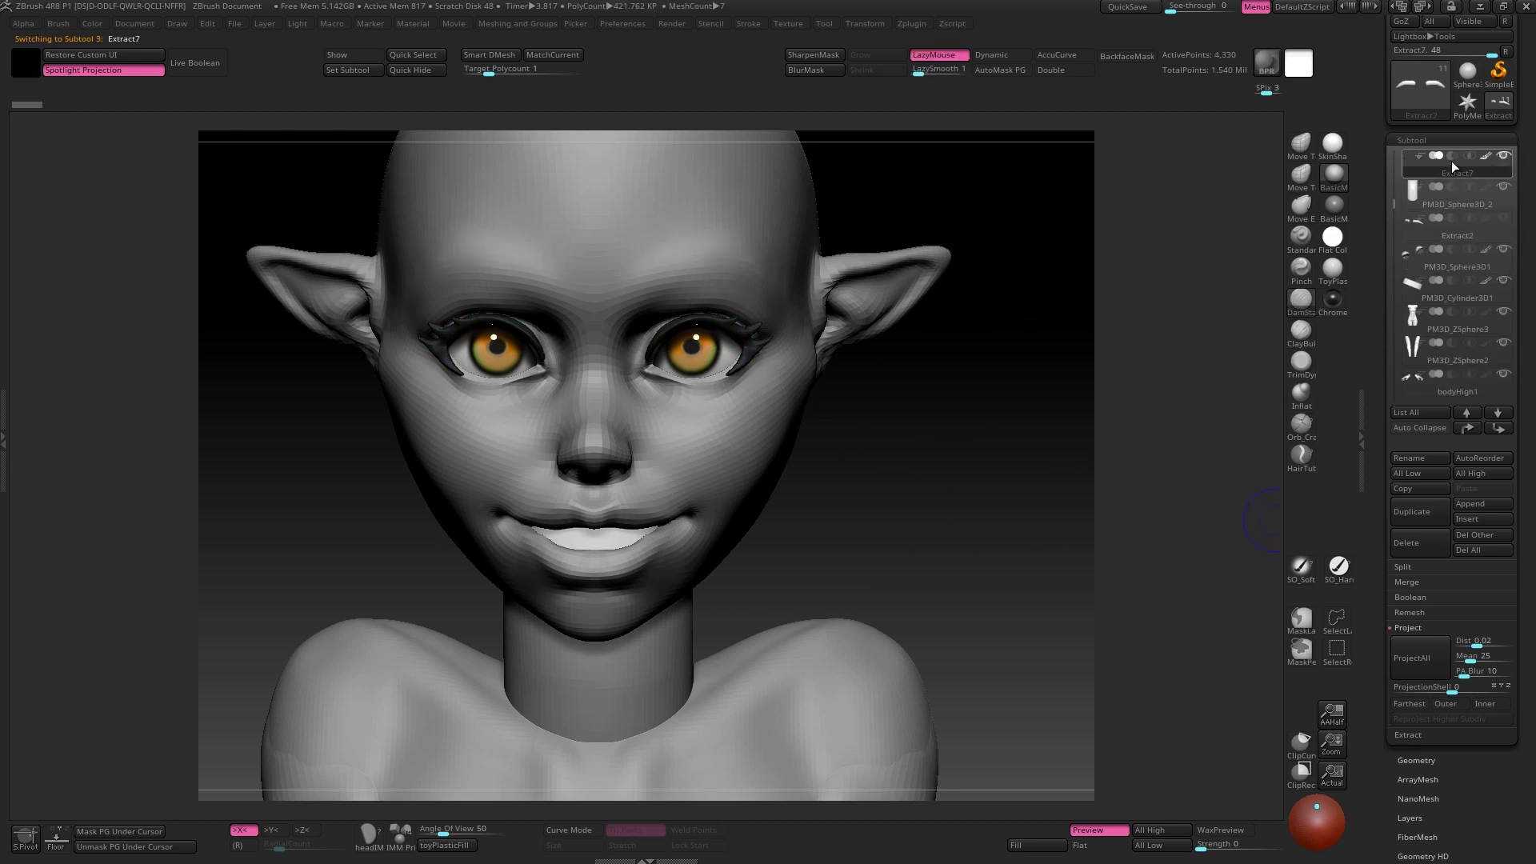
left_click(1504, 156)
left_click(724, 264, "alt")
Refine the surface beside the nose at the lowest subdivision level and return the head to its highest level.
left_click_drag(1032, 384, 1000, 380)
mouse_move(741, 336)
right_mouse_down()
mouse_move(760, 336)
mouse_move(748, 344)
right_mouse_up()
left_click(760, 338)
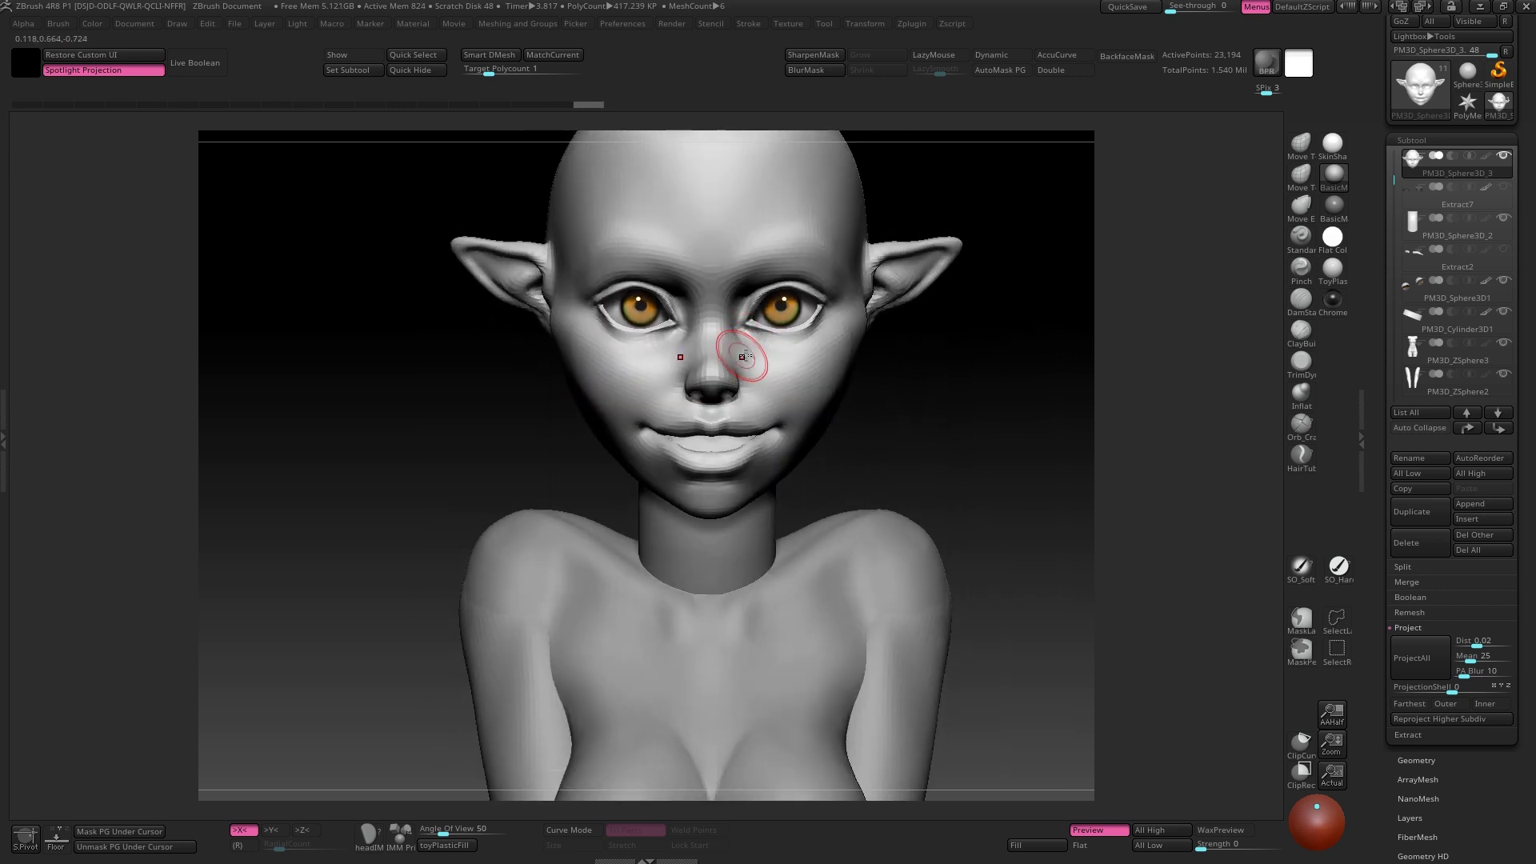
left_click_drag(743, 352, 742, 358)
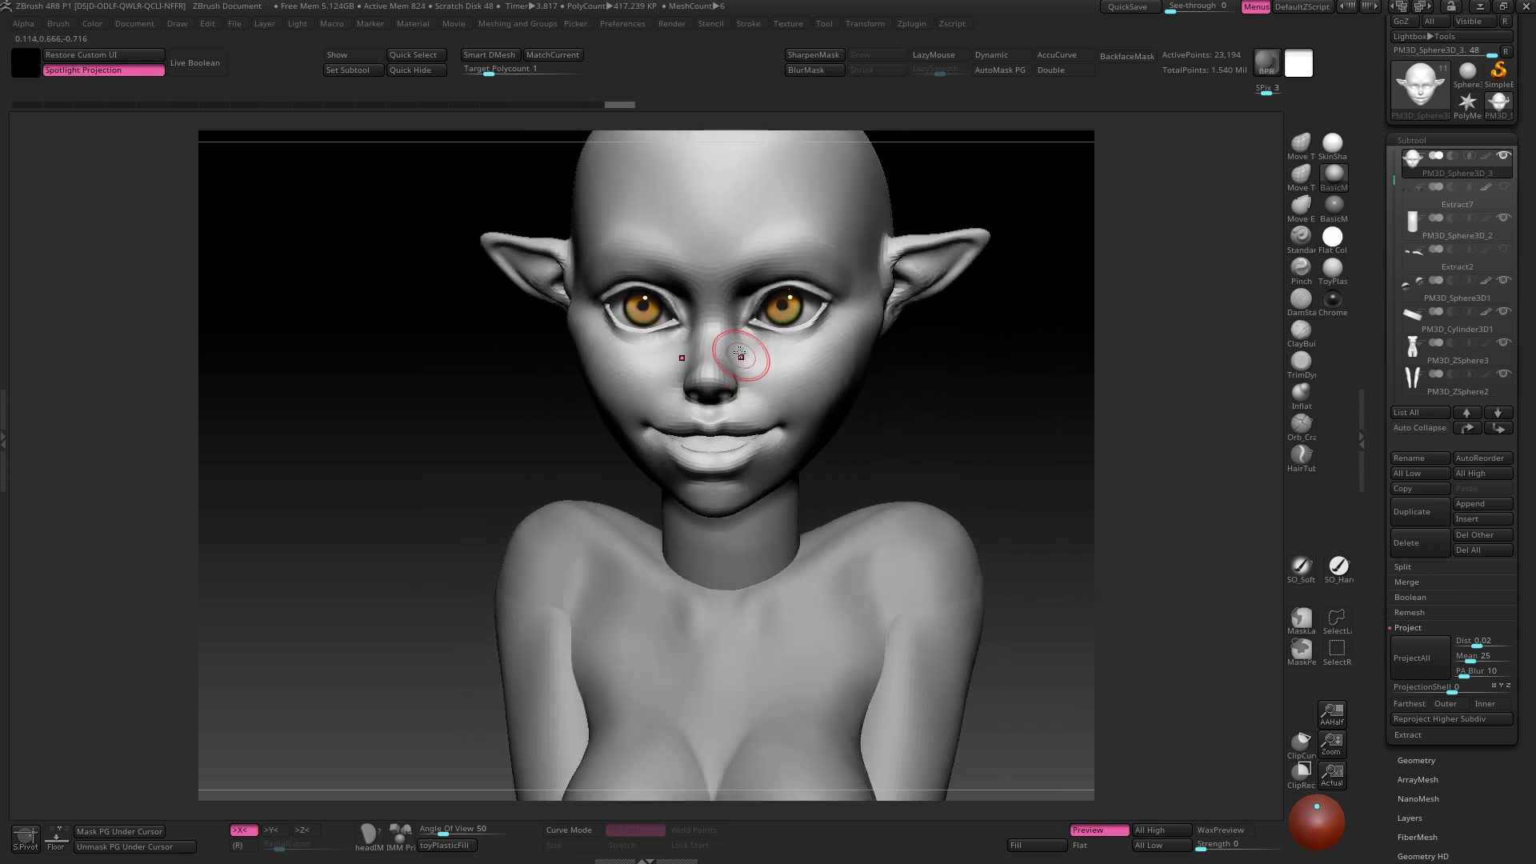
mouse_move(740, 356)
right_mouse_down()
mouse_move(789, 339)
mouse_move(768, 387)
mouse_move(795, 343)
mouse_move(795, 275)
mouse_move(829, 280)
mouse_move(807, 258)
mouse_move(795, 269)
mouse_move(900, 256)
mouse_move(814, 242)
mouse_move(824, 307)
mouse_move(832, 296)
mouse_move(780, 308)
mouse_move(785, 254)
mouse_move(707, 335)
right_mouse_up()
key("d")
key("d")
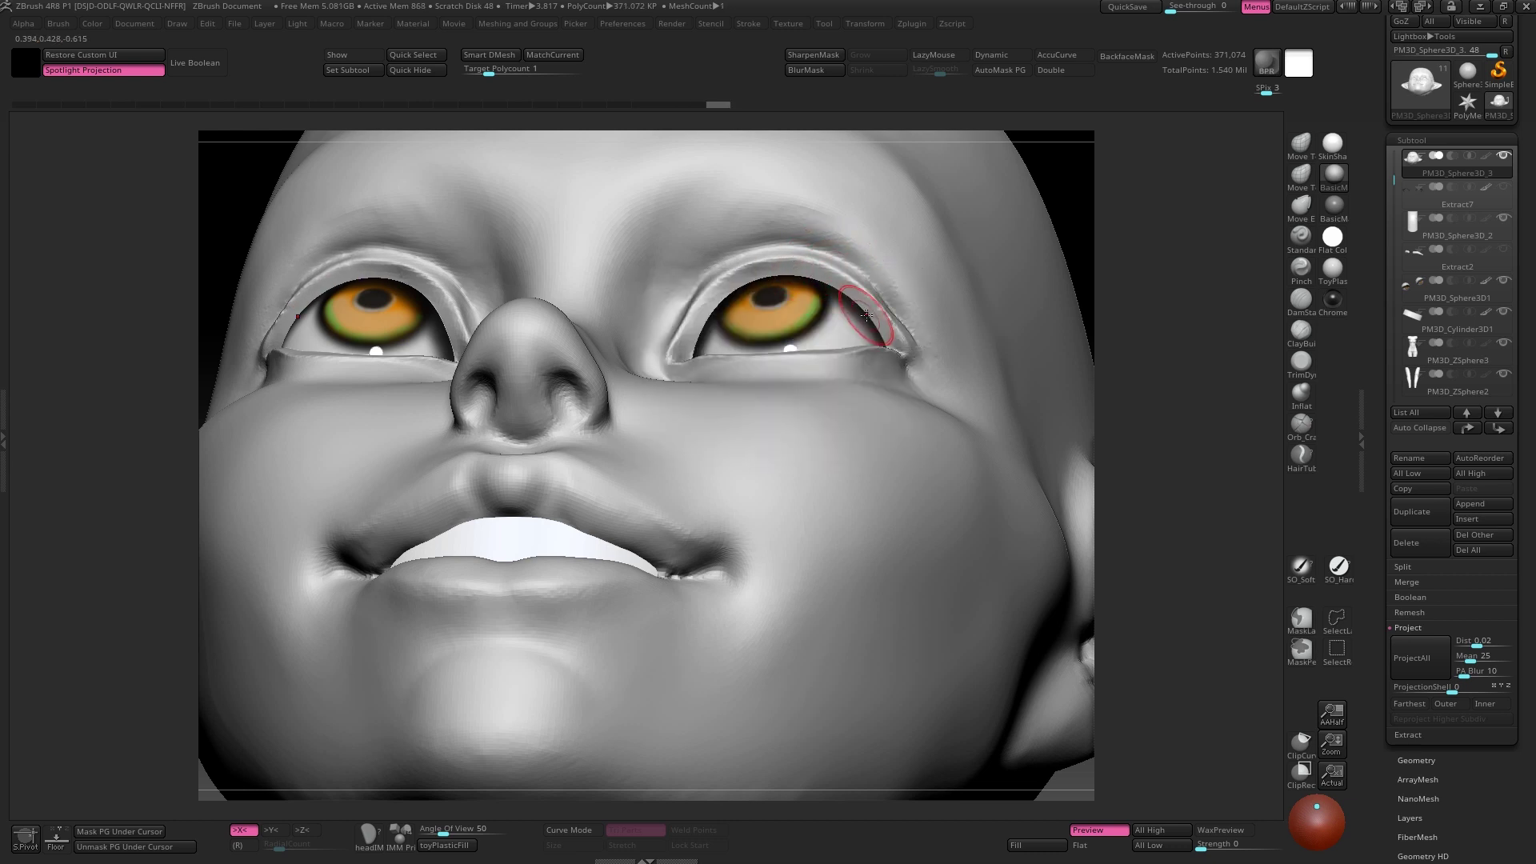
Refine the lower eyelid and the inner corner of the eye at the intermediate subdivision level.
key("shift+d")
key("shift+d")
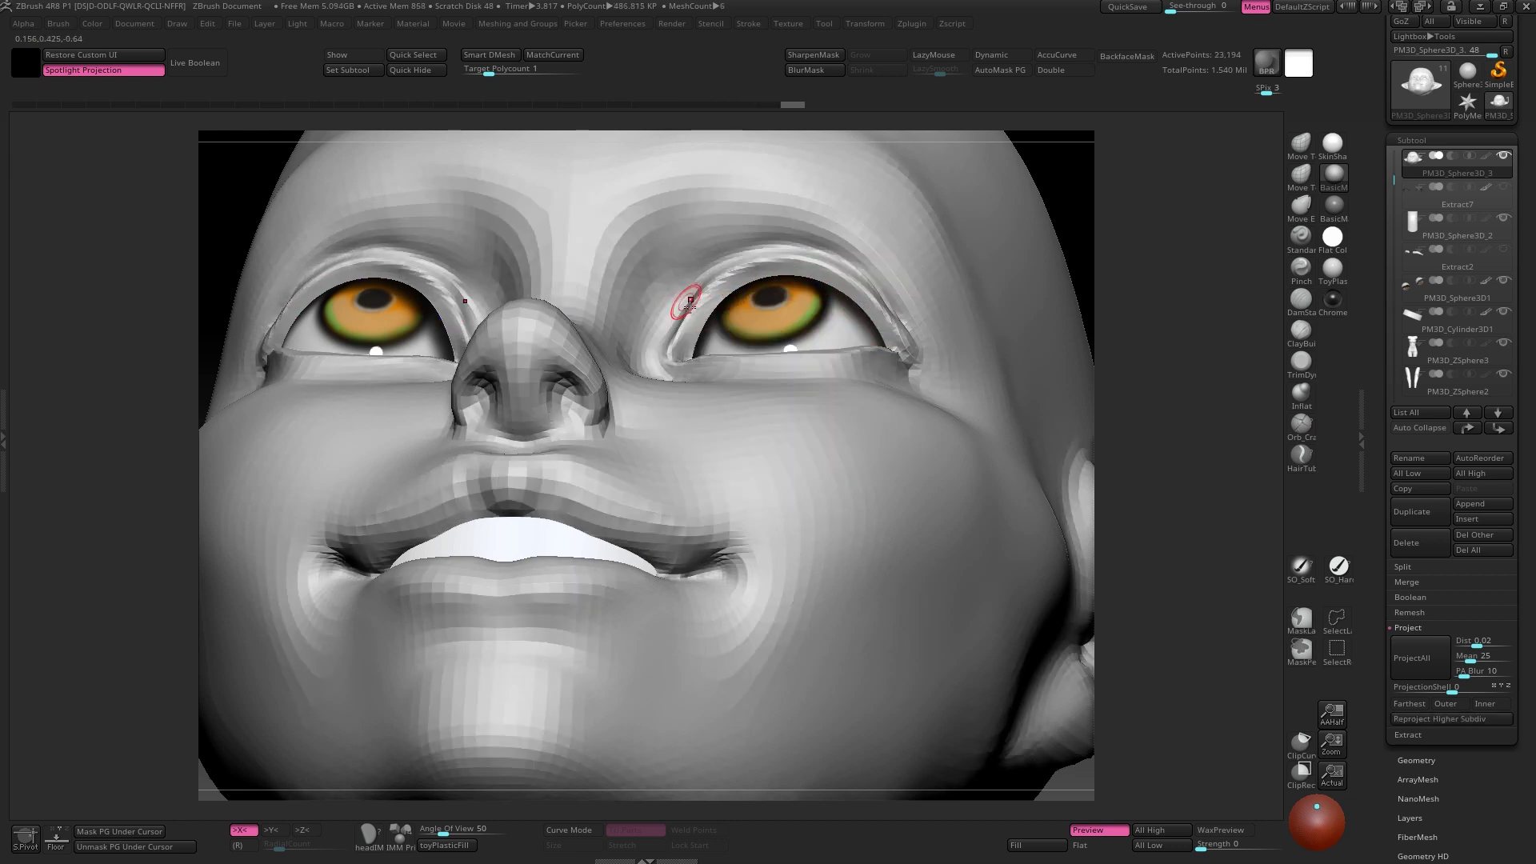
right_click_drag(690, 306, 704, 257)
right_click(670, 337)
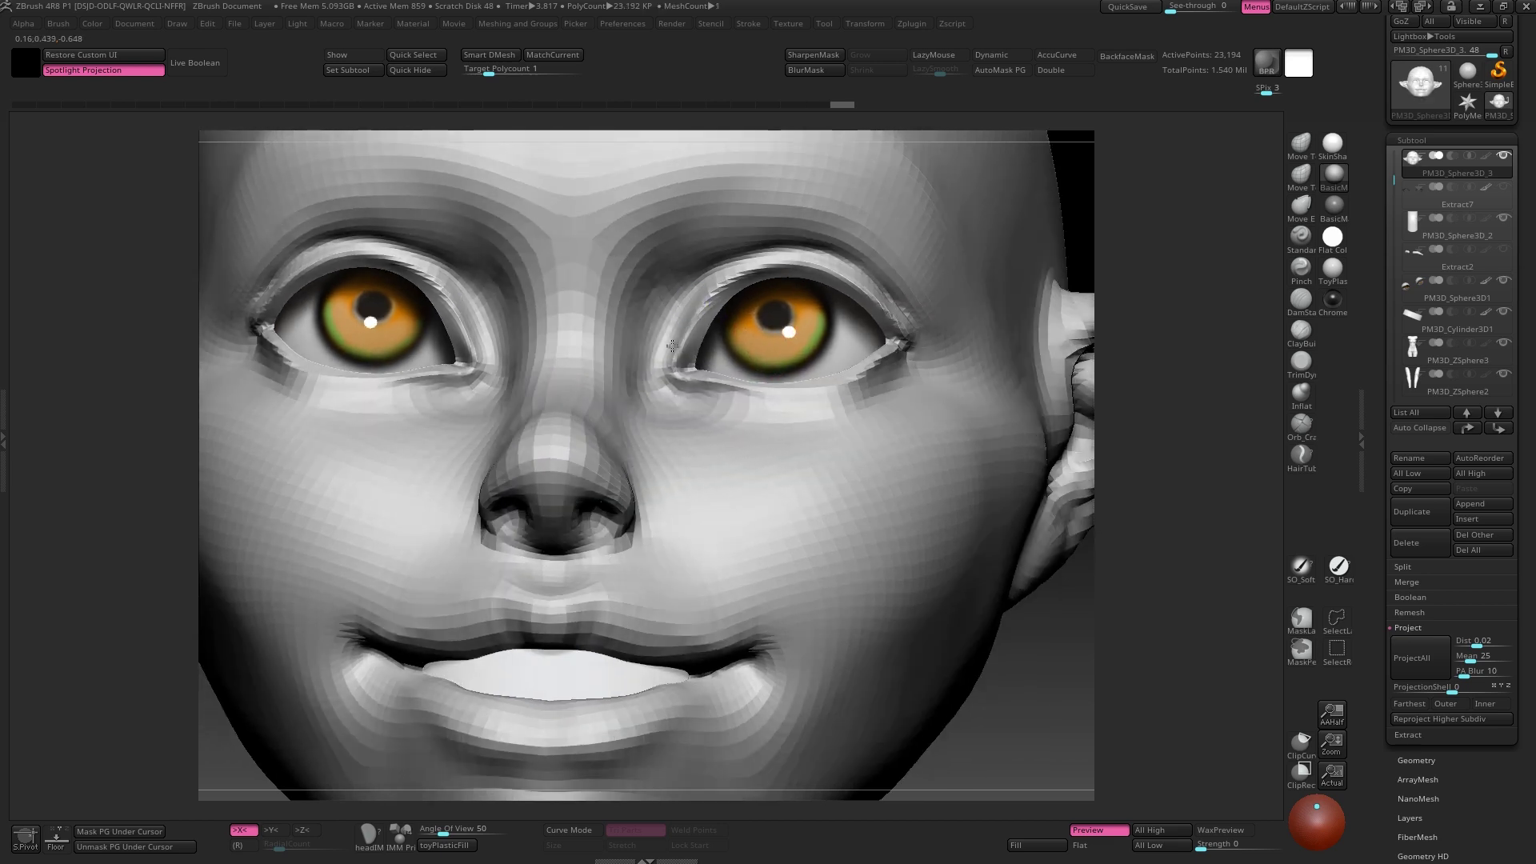
key("d")
key("d")
right_click_drag(863, 284, 772, 422)
key("shift+d")
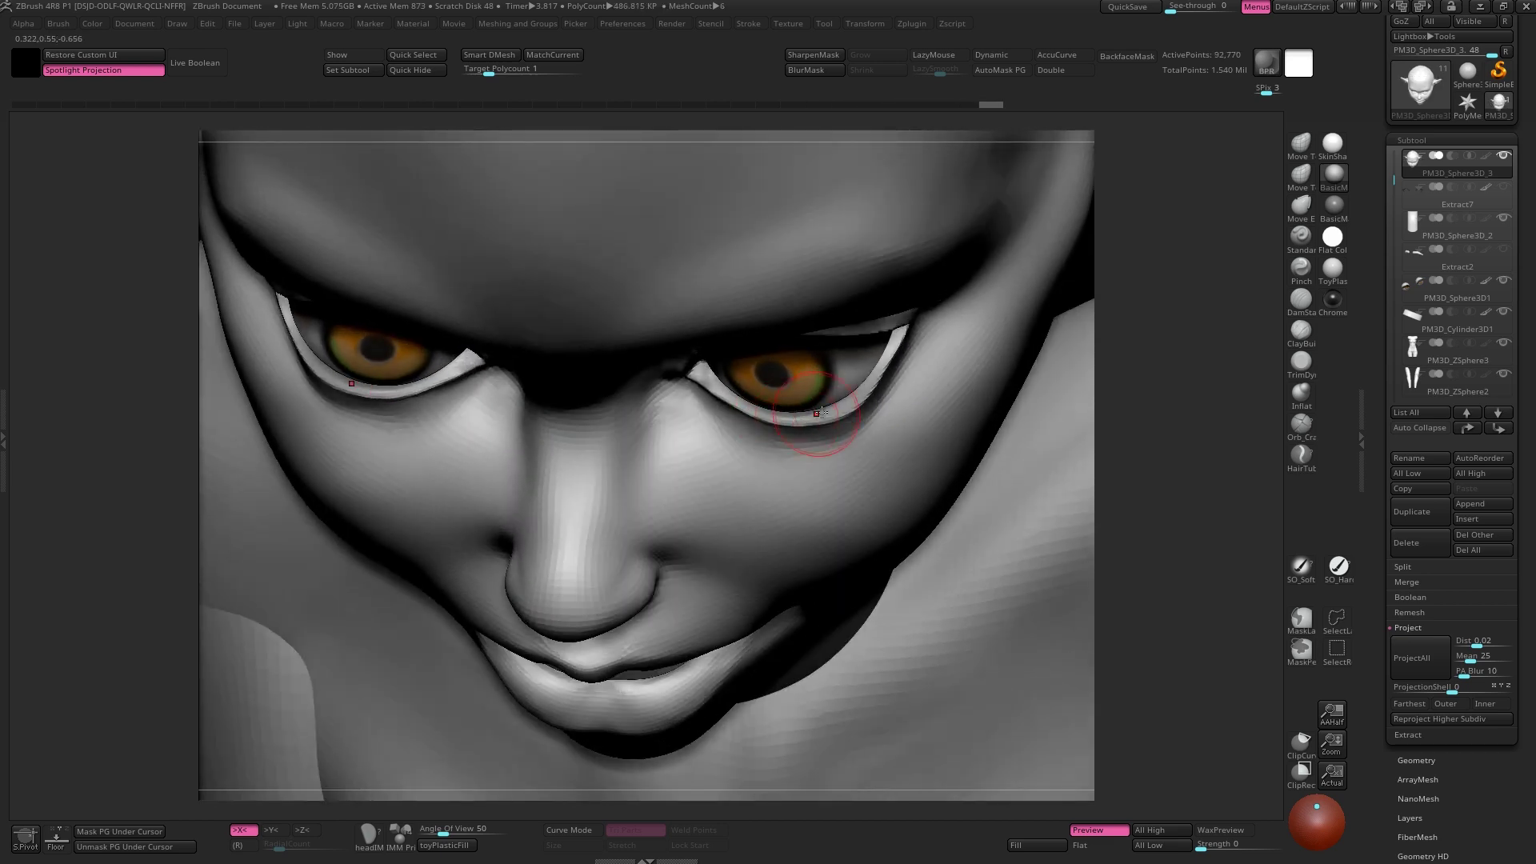
left_click_drag(822, 413, 872, 393)
mouse_move(872, 394)
right_mouse_down()
mouse_move(860, 328)
mouse_move(800, 352)
right_mouse_up()
left_click_drag(744, 388, 756, 399)
mouse_move(755, 400)
right_mouse_down()
mouse_move(824, 383)
mouse_move(731, 432)
mouse_move(703, 425)
right_mouse_up()
Carve a crease along the lower eyelid with the DamStandard brush and drop the head to its lowest subdivision level.
key("b")
key("d")
key("s")
mouse_move(832, 412)
left_mouse_down()
mouse_move(922, 345)
mouse_move(867, 404)
mouse_move(905, 384)
mouse_move(868, 399)
left_mouse_up()
key("shift+d")
mouse_move(868, 400)
right_mouse_down()
mouse_move(887, 398)
mouse_move(888, 370)
right_mouse_up()
Rework the area between the nose and upper lip in profile at the lowest subdivision level.
key("shift+space")
key("shift+space")
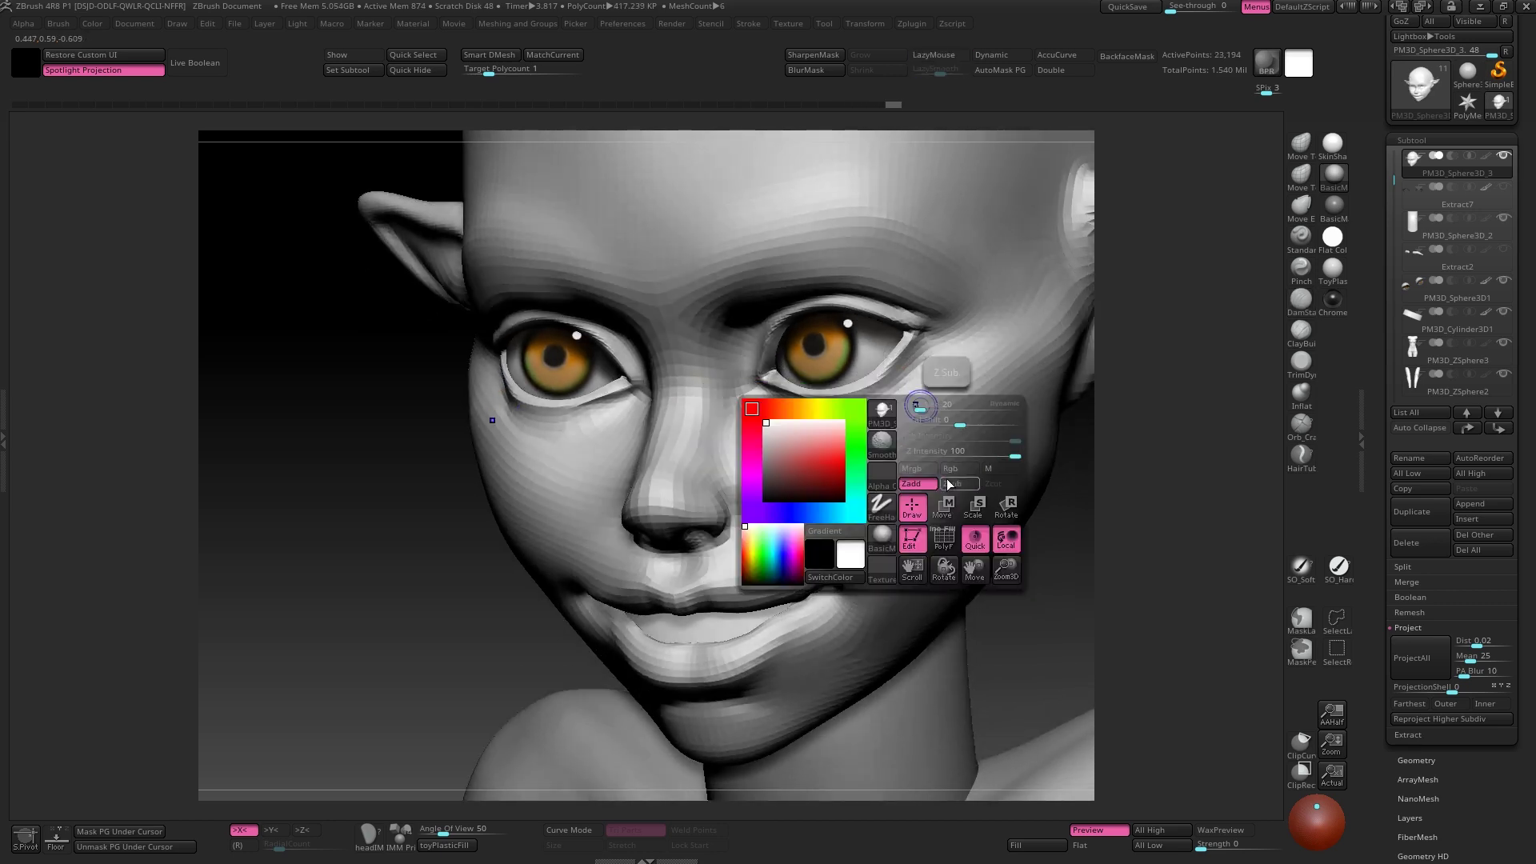
key("b")
key("s")
key("m")
left_click(806, 520)
mouse_move(795, 414)
right_mouse_down()
mouse_move(730, 411)
mouse_move(814, 399)
right_mouse_up()
right_click_drag(870, 343, 1046, 245, "alt")
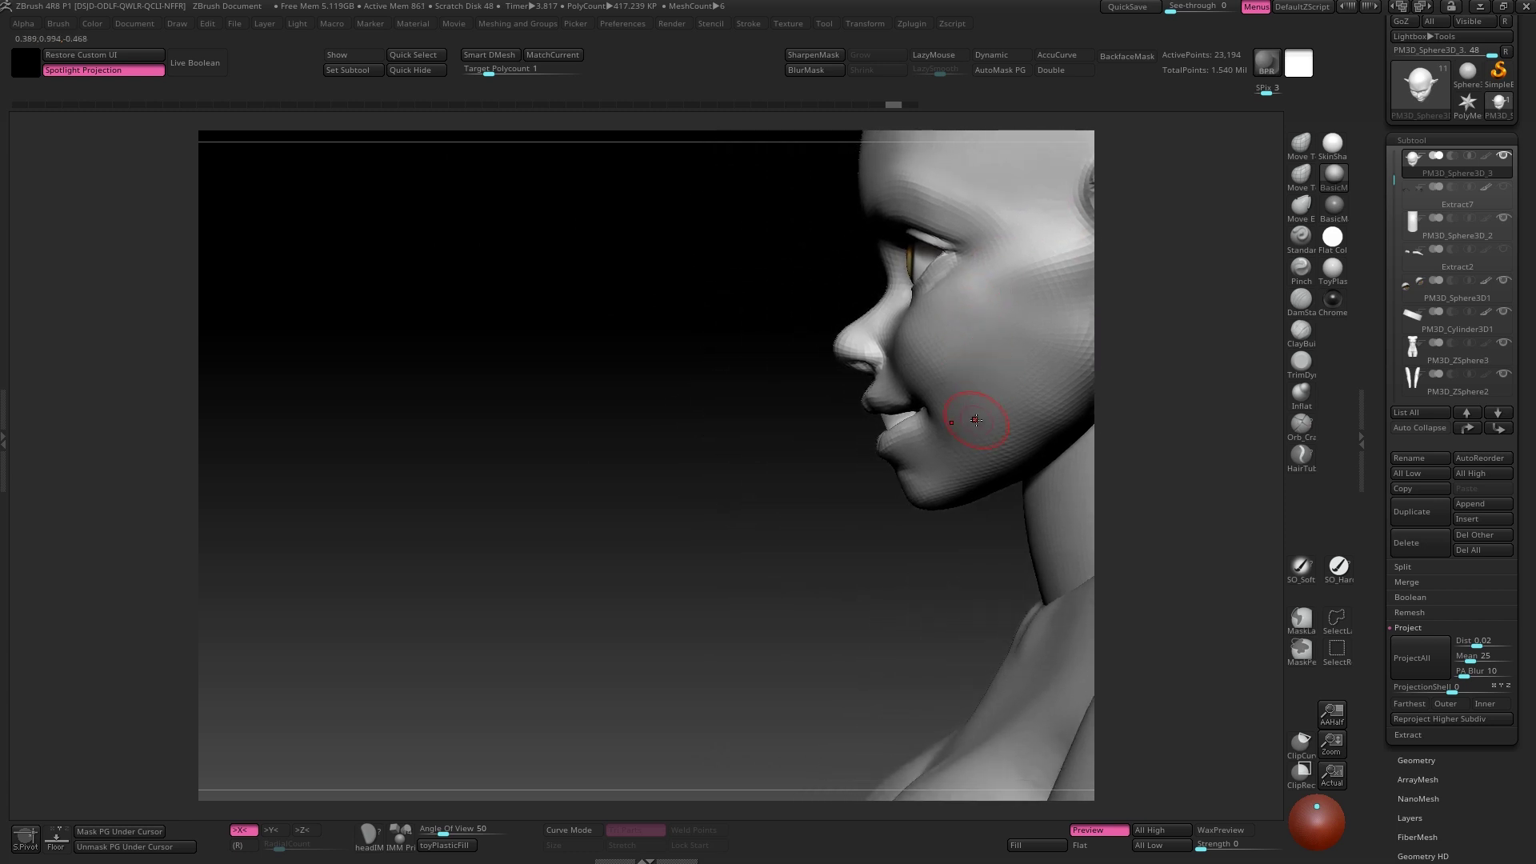
mouse_move(808, 376)
right_mouse_down()
mouse_move(978, 339)
mouse_move(822, 401)
mouse_move(920, 384)
mouse_move(779, 386)
mouse_move(825, 385)
mouse_move(853, 355)
mouse_move(837, 399)
mouse_move(877, 342)
mouse_move(840, 349)
mouse_move(765, 450)
mouse_move(811, 380)
right_mouse_up()
left_click_drag(802, 377, 800, 369)
right_click_drag(799, 372, 764, 375)
left_click_drag(780, 372, 797, 391)
right_click_drag(793, 380, 787, 380)
left_click_drag(792, 382, 799, 392)
left_click_drag(800, 392, 804, 402)
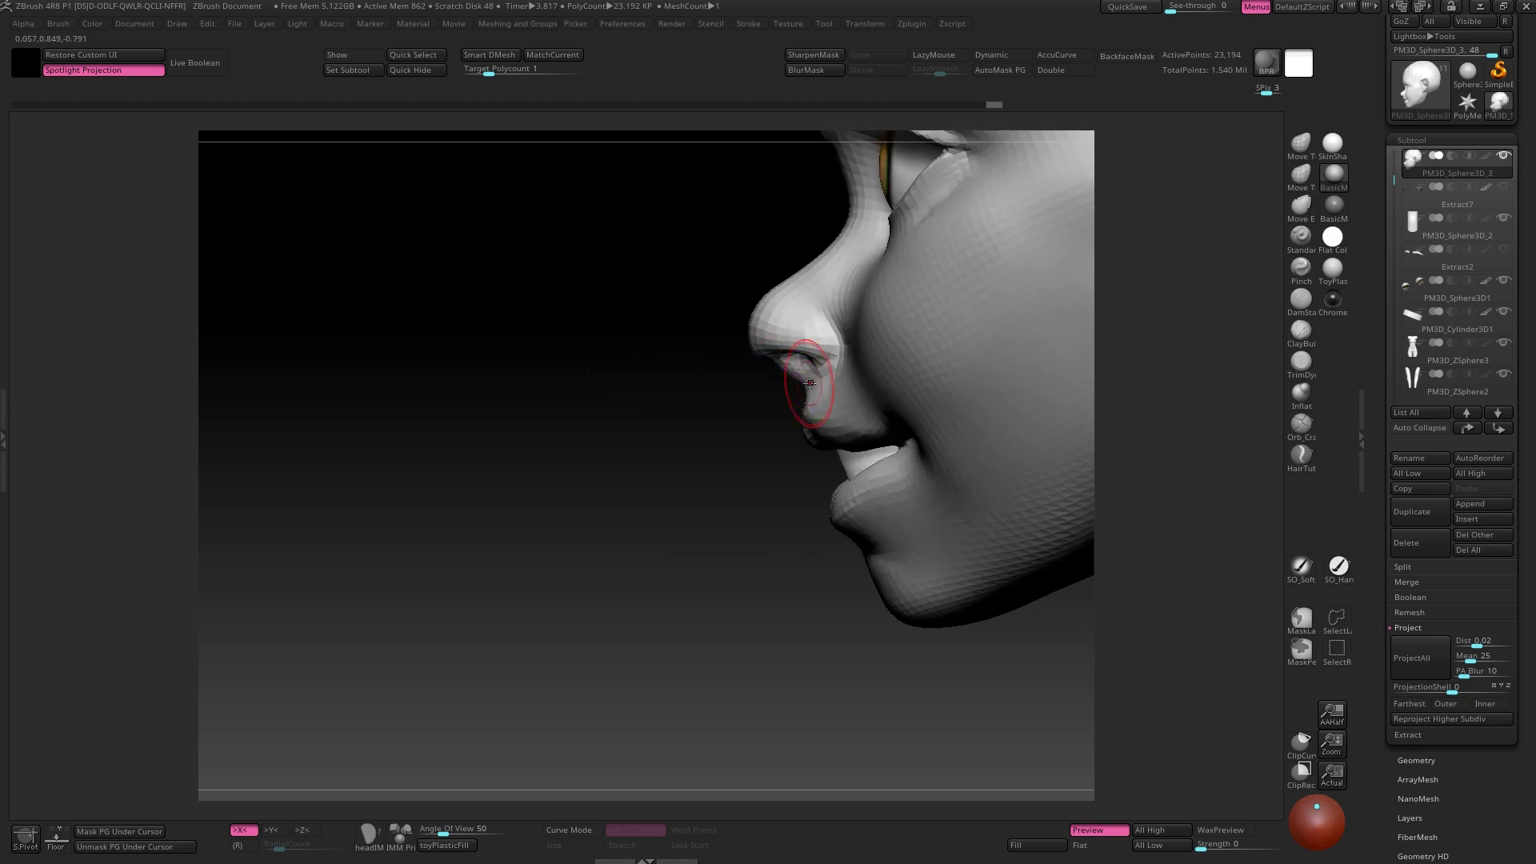
right_click(783, 378)
key("ctrl+z")
key("ctrl+z")
Refine the underside of the nostril in profile at the intermediate subdivision level.
right_click(802, 376)
mouse_move(779, 376)
right_mouse_down()
mouse_move(840, 368)
mouse_move(811, 355)
right_mouse_up()
right_click(780, 369)
left_click_drag(811, 356, 809, 360)
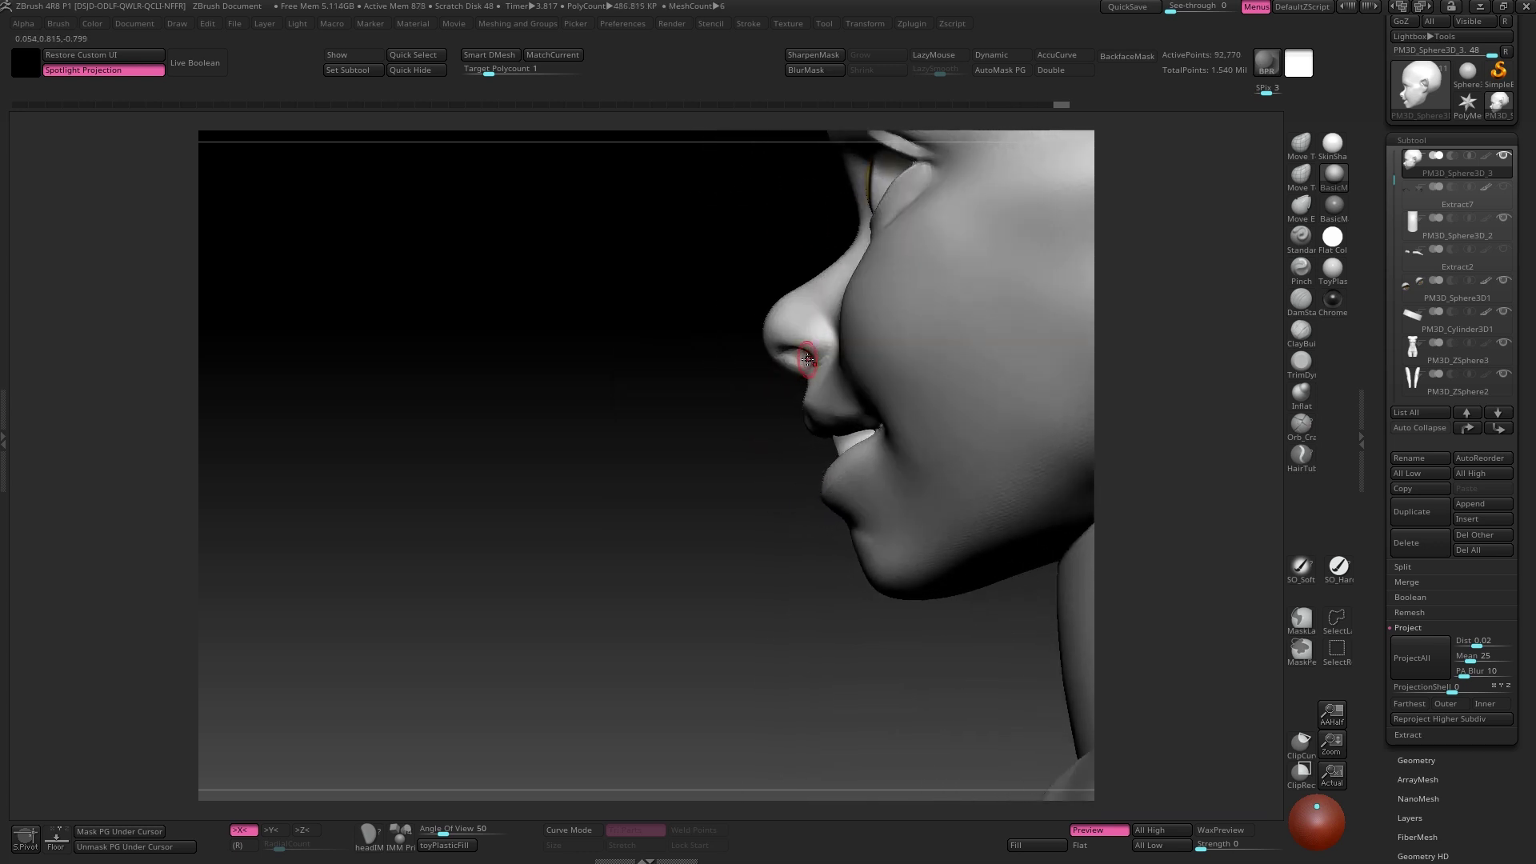
right_click_drag(809, 360, 776, 292)
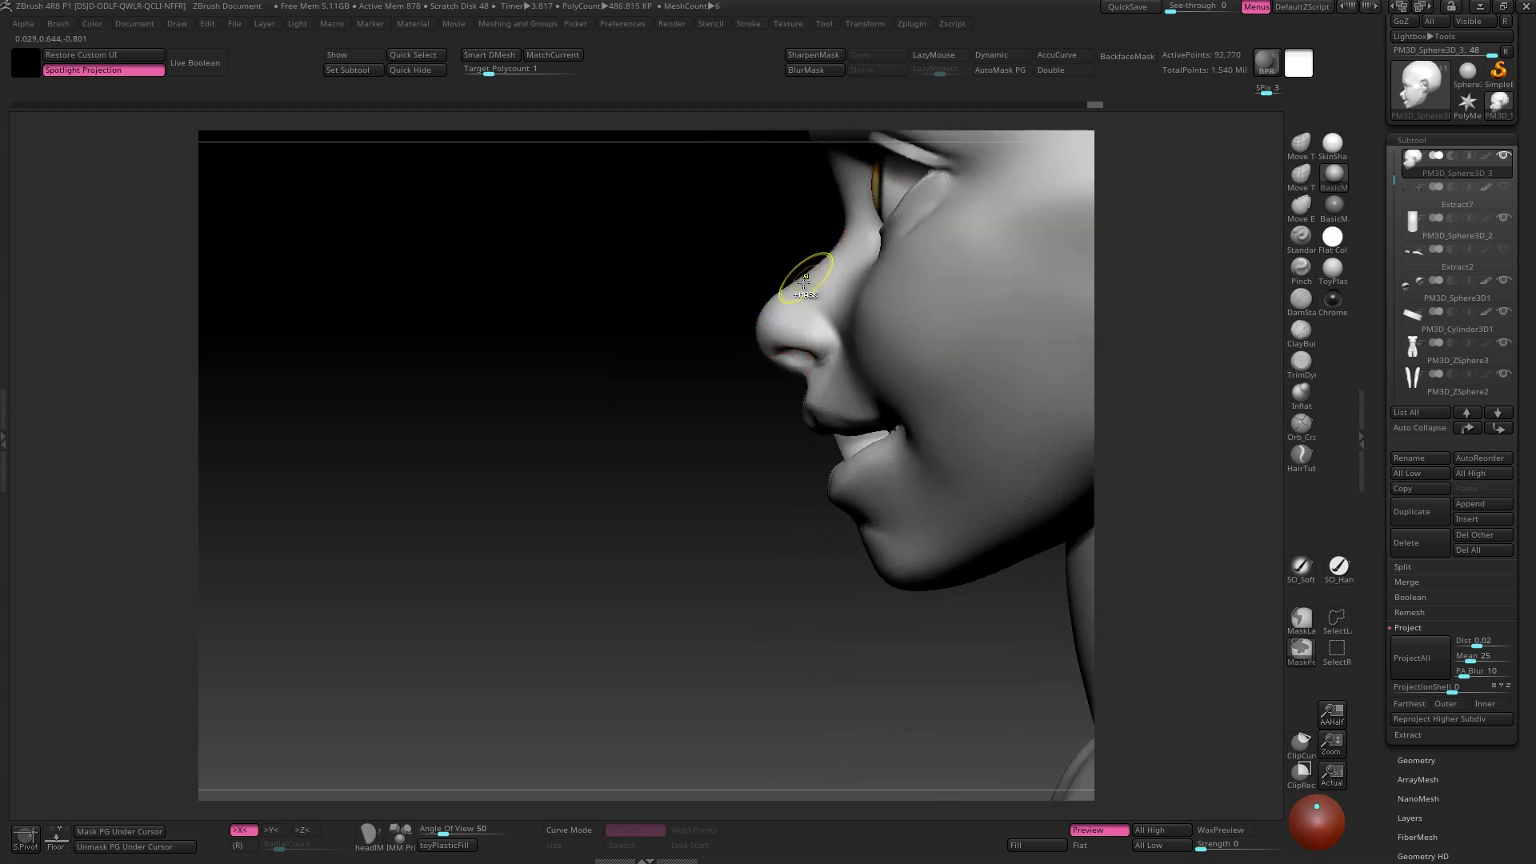
mouse_move(834, 242)
right_mouse_down("ctrl")
mouse_move(795, 301)
mouse_move(805, 264)
mouse_move(847, 389)
right_mouse_up("ctrl")
right_click(821, 344)
right_click_drag(789, 336, 917, 303)
key("d")
right_click_drag(887, 330, 788, 376)
left_click_drag(788, 376, 831, 367)
mouse_move(831, 367)
right_mouse_down()
mouse_move(790, 399)
mouse_move(788, 464)
mouse_move(932, 209)
right_mouse_up()
key("ctrl+z")
key("ctrl+z")
Reshape the face beside the eye with the Move brush and drop the head to its lowest subdivision level.
key("b")
key("m")
key("v")
left_click_drag(933, 209, 920, 240)
mouse_move(919, 240)
right_mouse_down()
mouse_move(896, 200)
mouse_move(926, 64)
mouse_move(963, 339)
mouse_move(926, 501)
mouse_move(896, 240)
mouse_move(837, 365)
mouse_move(823, 363)
mouse_move(870, 299)
mouse_move(855, 285)
mouse_move(878, 220)
right_mouse_up()
key("shift+d")
key("shift+d")
key("space")
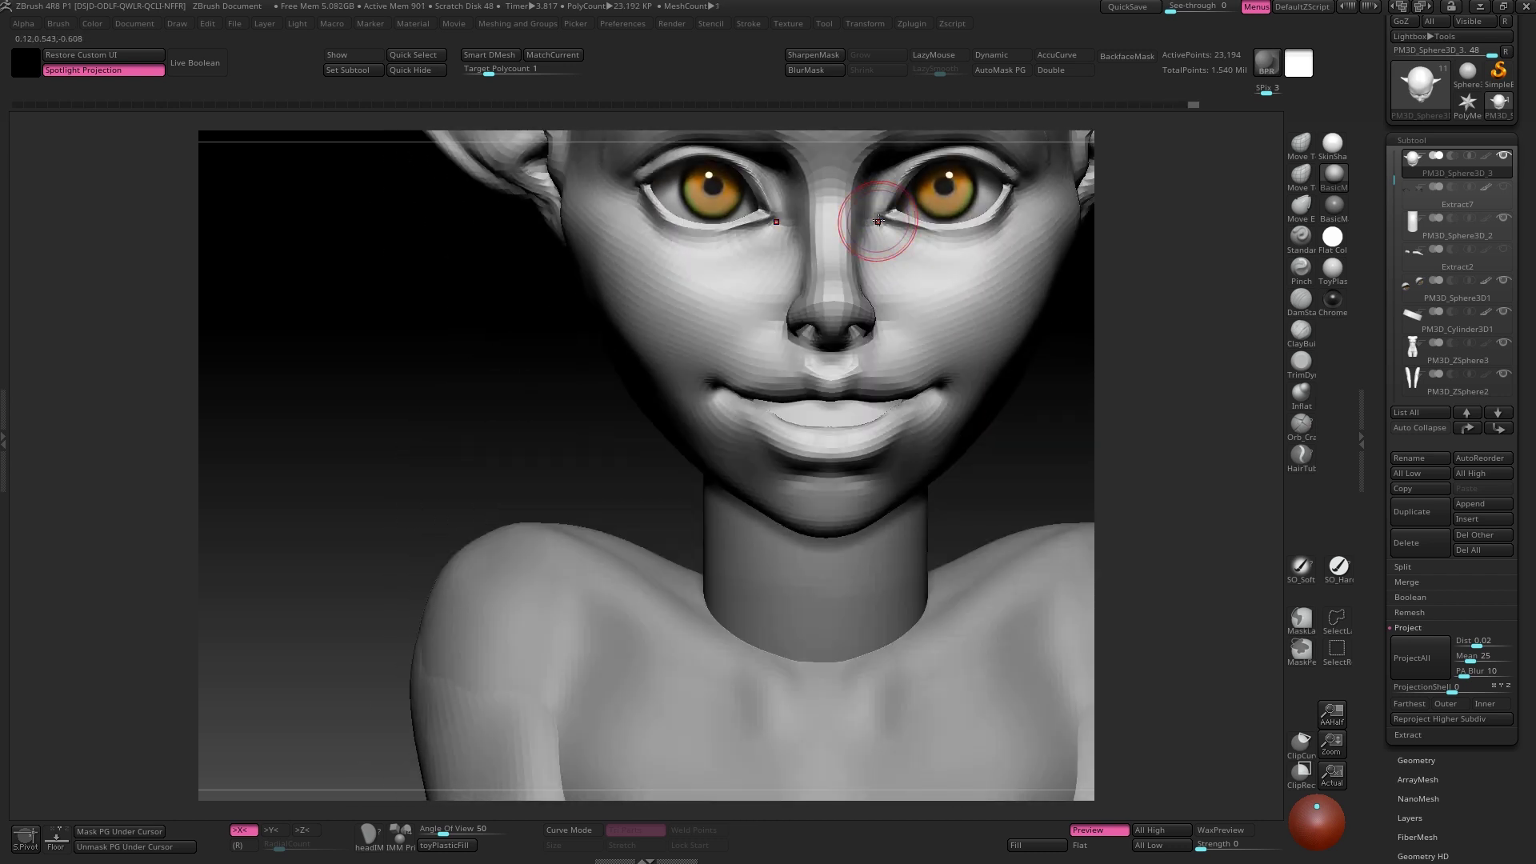
Raise the head one subdivision level and smooth the side of the nose.
key("d")
right_click_drag(870, 291, 826, 256, "ctrl")
left_click_drag(824, 289, 834, 282, "shift")
mouse_move(834, 281)
right_mouse_down()
mouse_move(836, 344)
mouse_move(919, 407)
mouse_move(855, 427)
mouse_move(948, 390)
mouse_move(876, 427)
mouse_move(865, 394)
mouse_move(848, 440)
mouse_move(903, 470)
mouse_move(944, 456)
mouse_move(915, 453)
mouse_move(928, 439)
mouse_move(928, 456)
mouse_move(952, 398)
mouse_move(925, 415)
mouse_move(931, 475)
mouse_move(833, 275)
mouse_move(686, 104)
right_mouse_up()
key("l")
key("l")
Reshape the neck subtool PM3D_Sphere3D_2 beneath the jaw and reselect the remeshed head.
left_click(861, 610, "alt")
left_click(878, 188, "alt")
right_click_drag(878, 188, 812, 476, "alt")
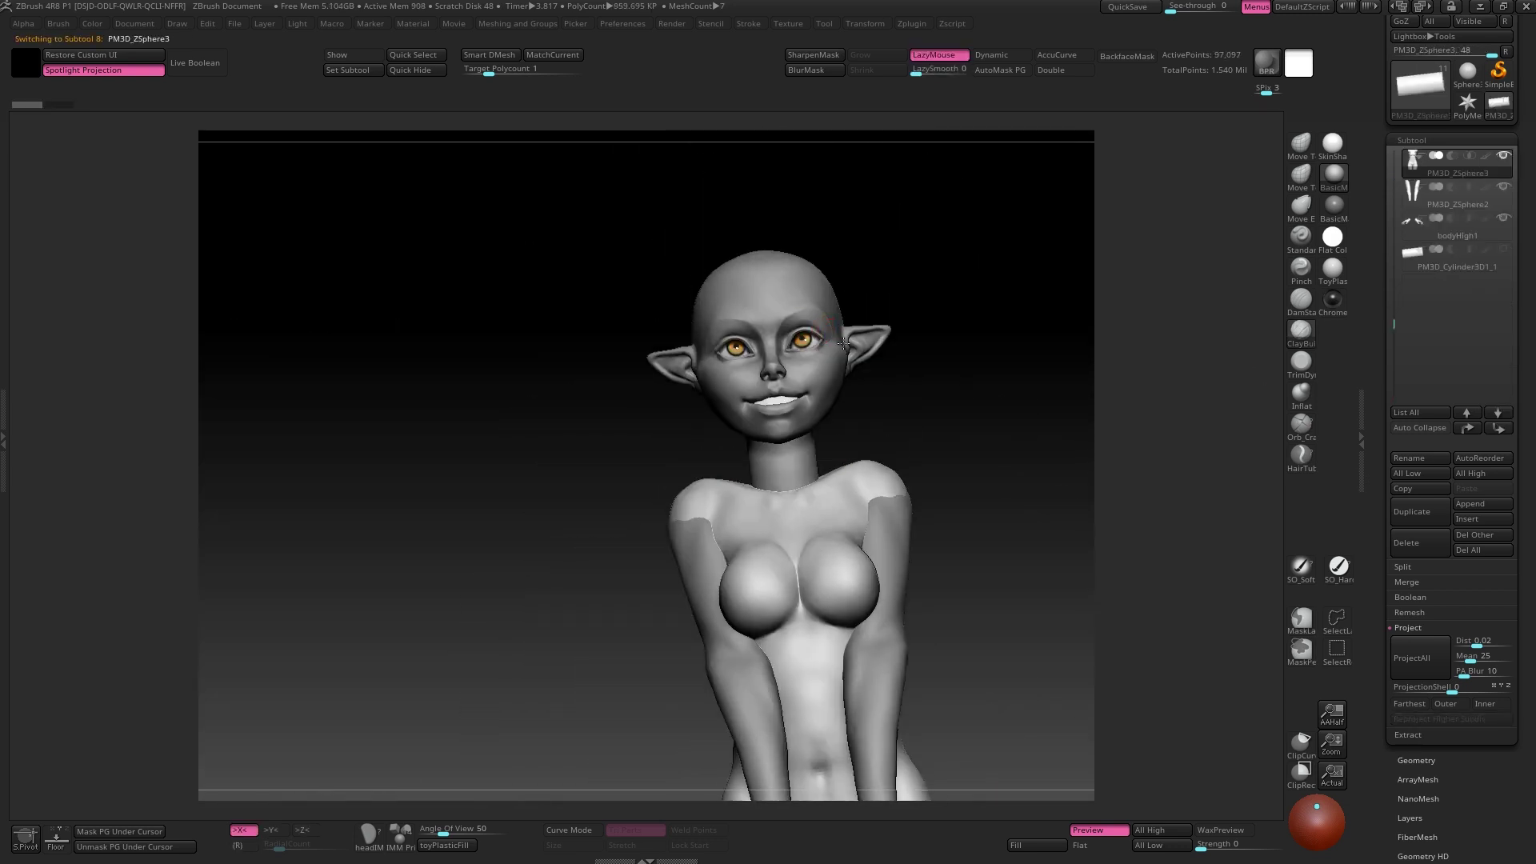
left_click(756, 389, "alt")
right_click_drag(756, 390, 663, 438, "ctrl")
left_click(748, 480, "alt")
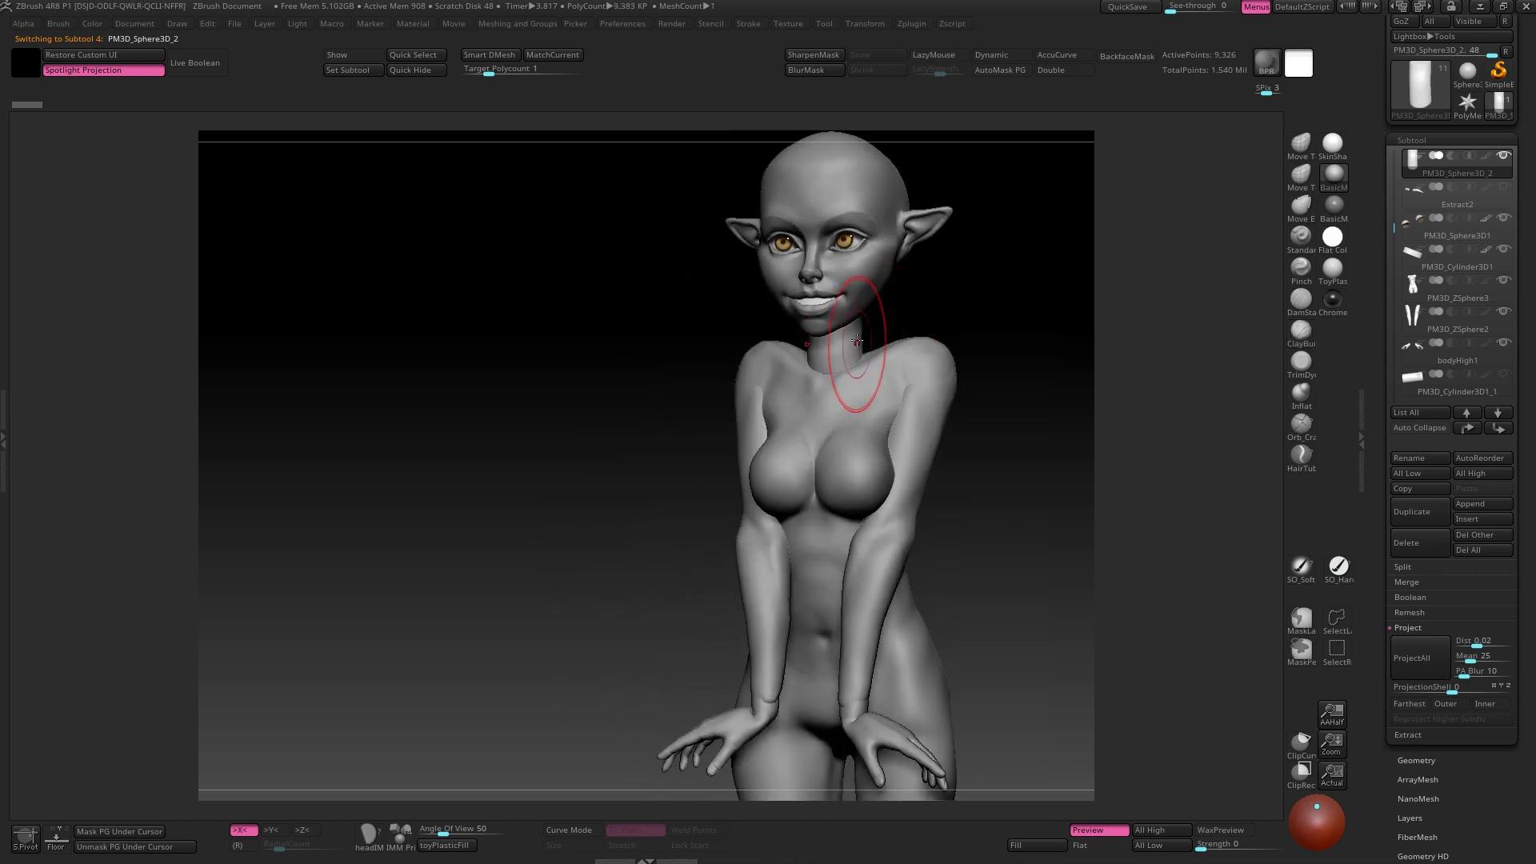
mouse_move(845, 352)
right_mouse_down("ctrl")
mouse_move(840, 320)
mouse_move(896, 352)
mouse_move(840, 343)
mouse_move(836, 416)
right_mouse_up("ctrl")
left_click(840, 343, "alt")
key("space")
left_click(880, 327)
left_click_drag(880, 327, 899, 327)
mouse_move(900, 327)
right_mouse_down("ctrl")
mouse_move(860, 268)
mouse_move(900, 284)
mouse_move(839, 284)
mouse_move(884, 338)
mouse_move(752, 373)
right_mouse_up("ctrl")
left_click(816, 361, "alt")
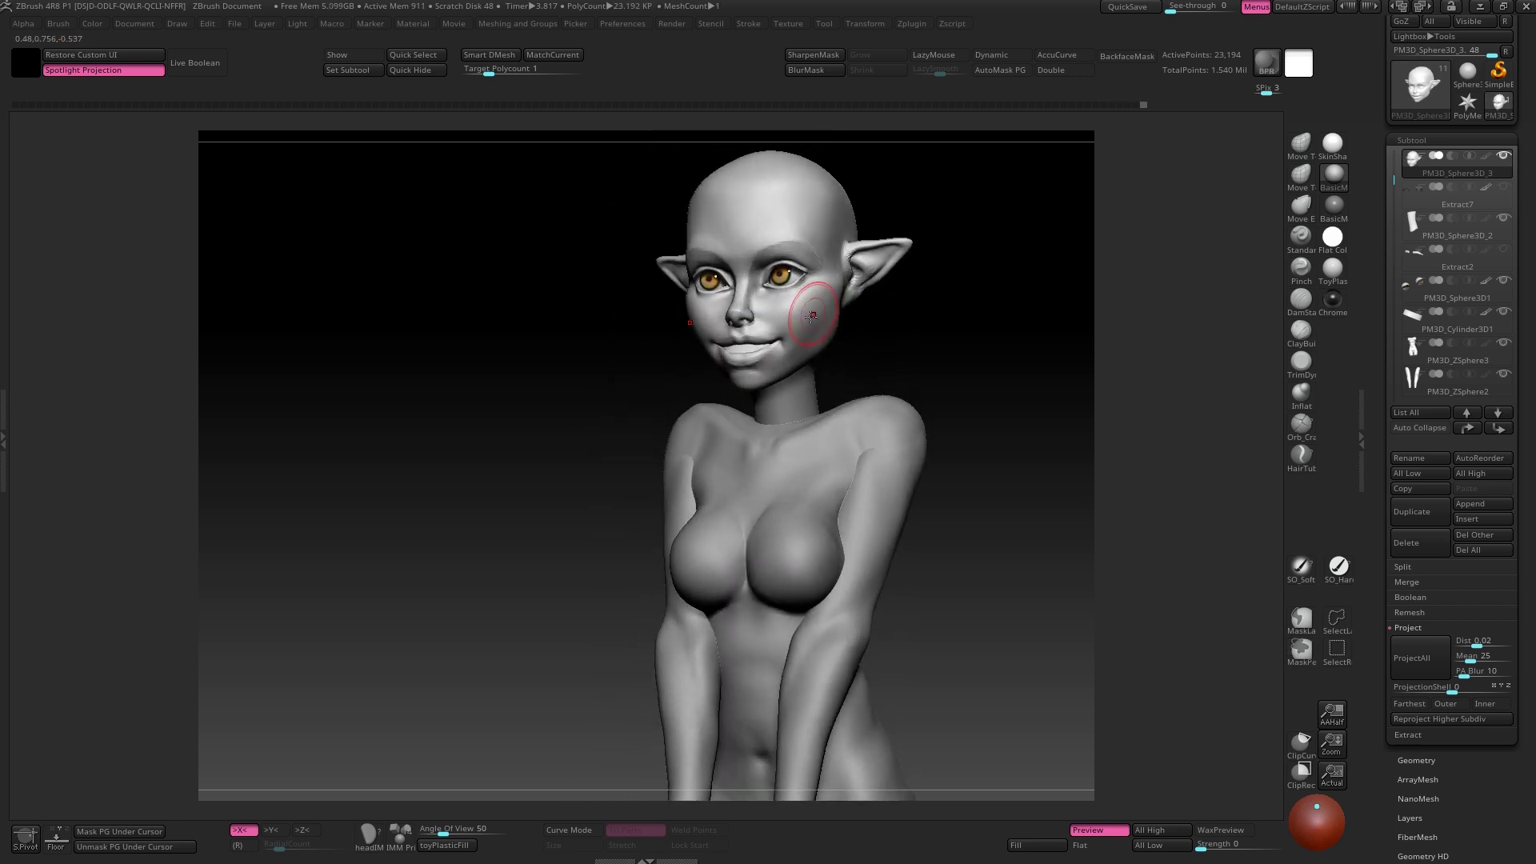
Push the eye area back in side view with the Move brush at the lowest subdivision level.
right_click_drag(649, 289, 700, 202)
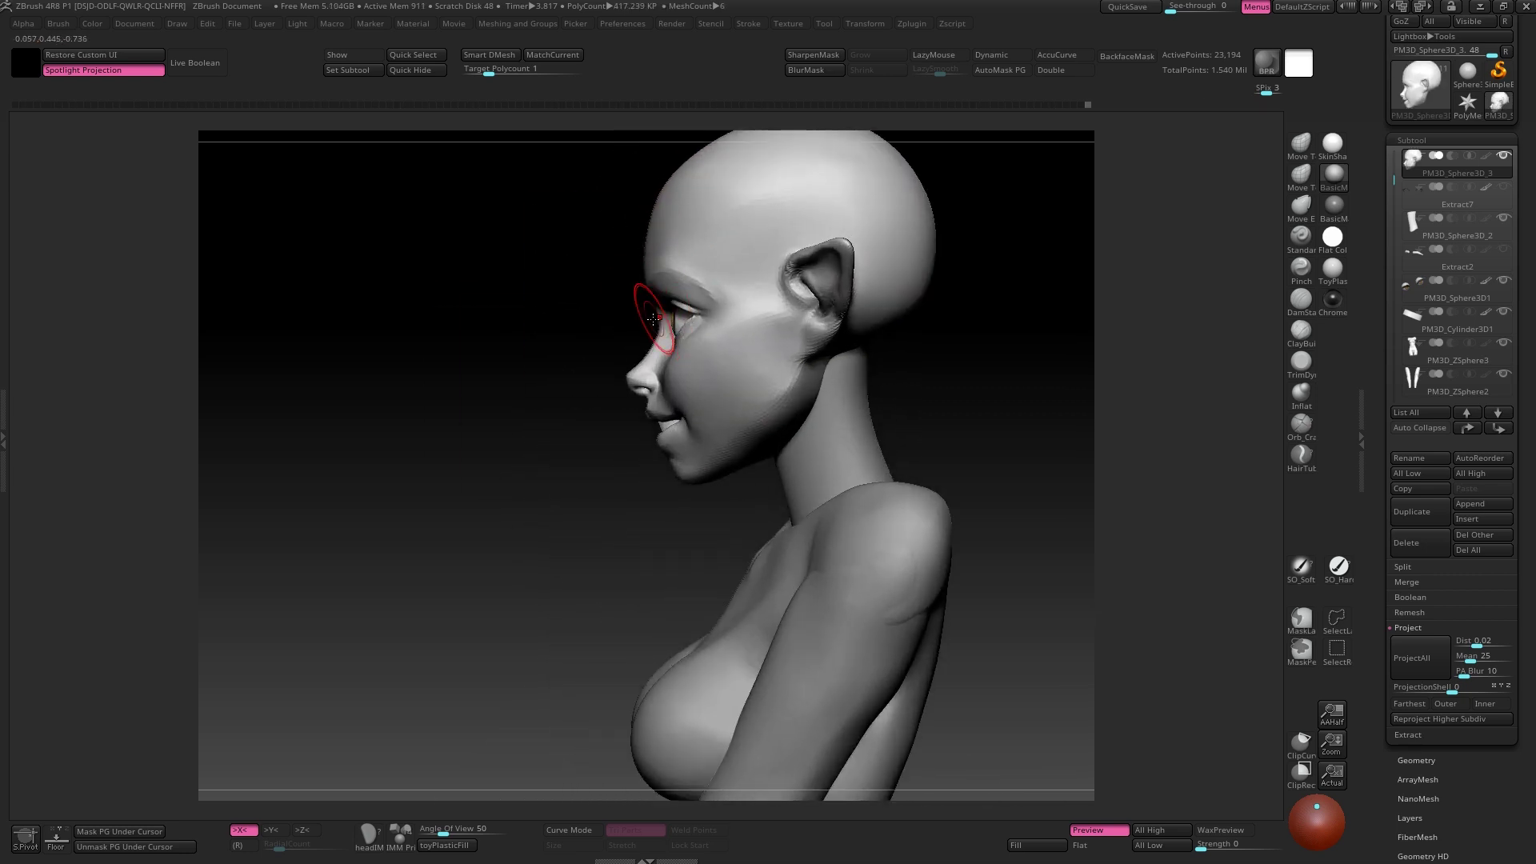
mouse_move(753, 293)
right_mouse_down()
mouse_move(682, 243)
mouse_move(751, 307)
mouse_move(685, 366)
right_mouse_up()
key("space")
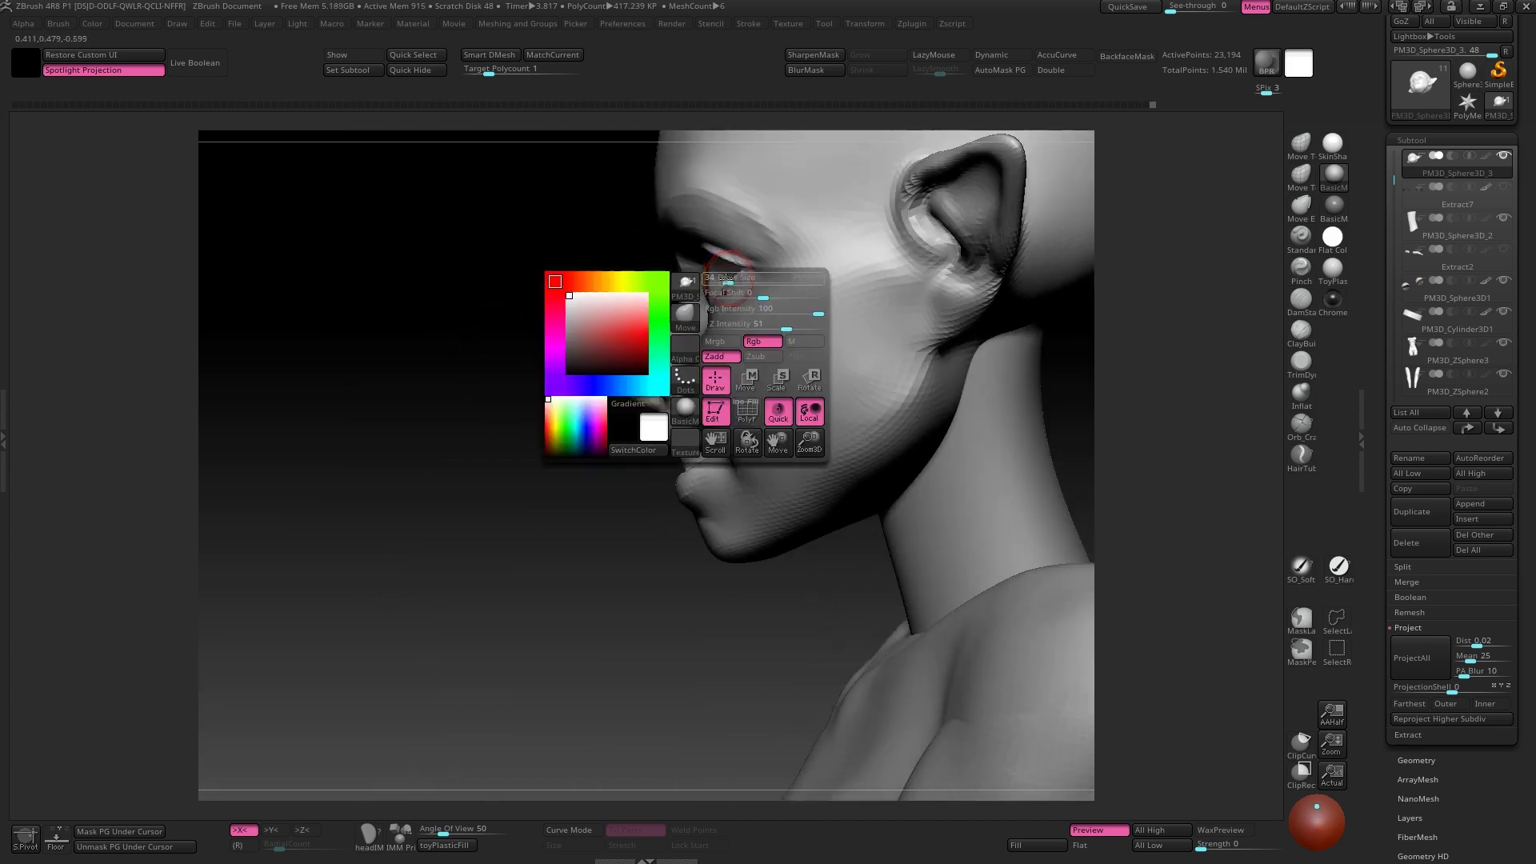
left_click_drag(714, 272, 738, 270)
mouse_move(738, 270)
right_mouse_down()
mouse_move(727, 219)
mouse_move(708, 264)
right_mouse_up()
left_click_drag(708, 264, 740, 264)
mouse_move(740, 264)
right_mouse_down()
mouse_move(823, 360)
mouse_move(848, 336)
right_mouse_up()
Compare the remeshed head with the original head PM3D_Sphere3D_1 from several angles.
key("space")
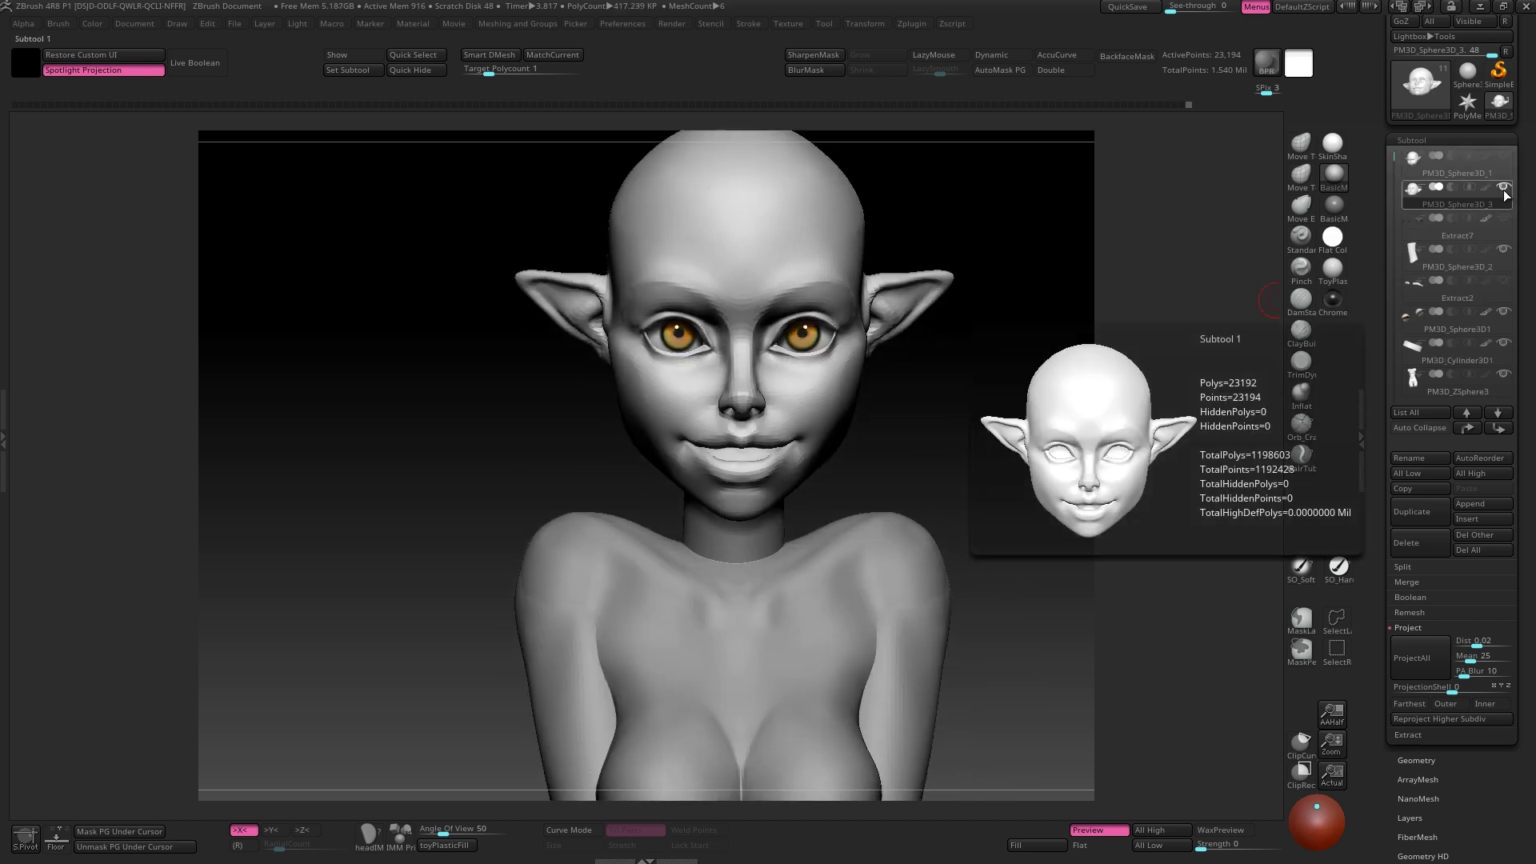
left_click(1464, 168)
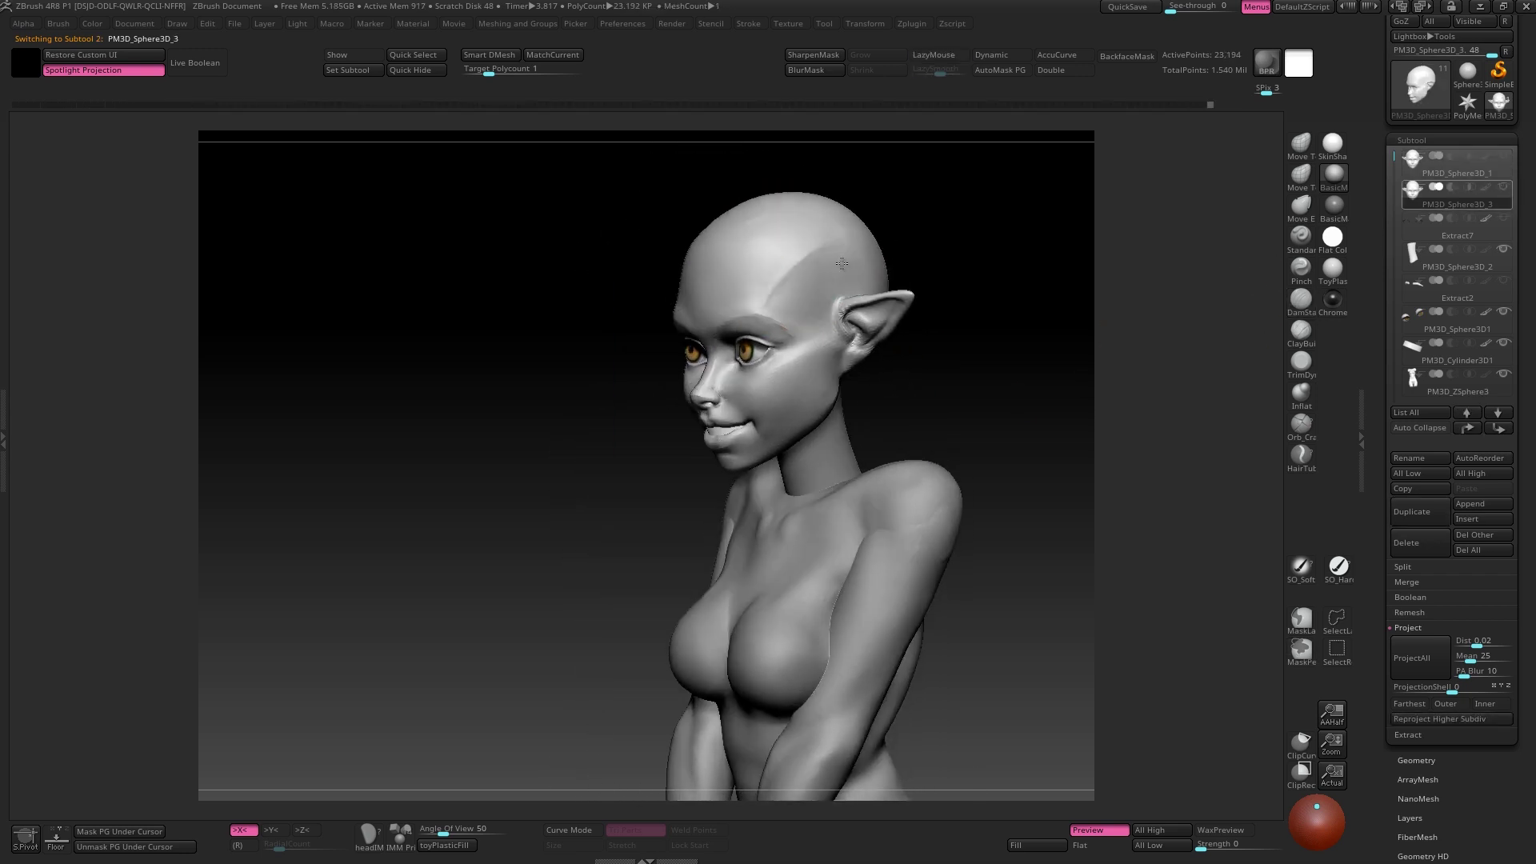
key("space")
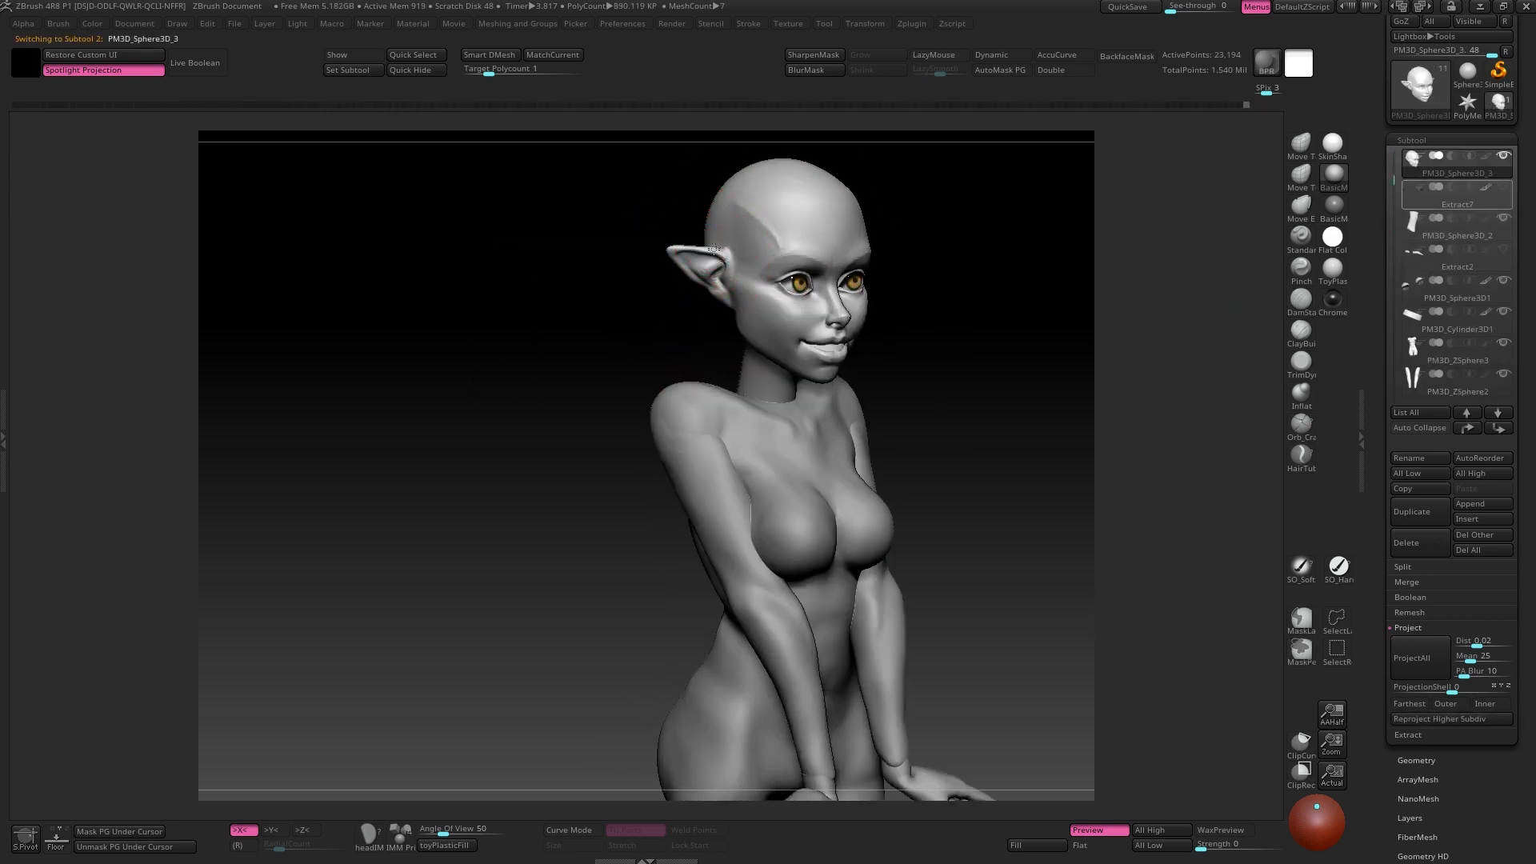
right_click_drag(769, 311, 720, 400)
mouse_move(808, 248)
right_mouse_down("alt")
mouse_move(816, 302)
mouse_move(766, 338)
mouse_move(856, 326)
mouse_move(823, 353)
mouse_move(795, 257)
mouse_move(708, 328)
mouse_move(693, 288)
mouse_move(704, 240)
mouse_move(720, 272)
mouse_move(654, 271)
mouse_move(767, 222)
mouse_move(669, 261)
mouse_move(740, 236)
mouse_move(944, 232)
mouse_move(800, 240)
right_mouse_up("alt")
Adjust the head's shape with the Move brush and smooth the nostril wing in profile at the intermediate subdivision level.
key("space")
key("b")
key("m")
key("v")
key("space")
left_click(764, 331)
mouse_move(800, 240)
right_mouse_down("ctrl")
mouse_move(764, 280)
mouse_move(783, 271)
mouse_move(802, 397)
mouse_move(849, 337)
mouse_move(768, 241)
mouse_move(654, 361)
mouse_move(722, 283)
mouse_move(703, 302)
mouse_move(706, 401)
mouse_move(671, 384)
mouse_move(498, 388)
mouse_move(671, 372)
mouse_move(704, 252)
right_mouse_up("ctrl")
key("b")
key("m")
key("v")
right_click(654, 361)
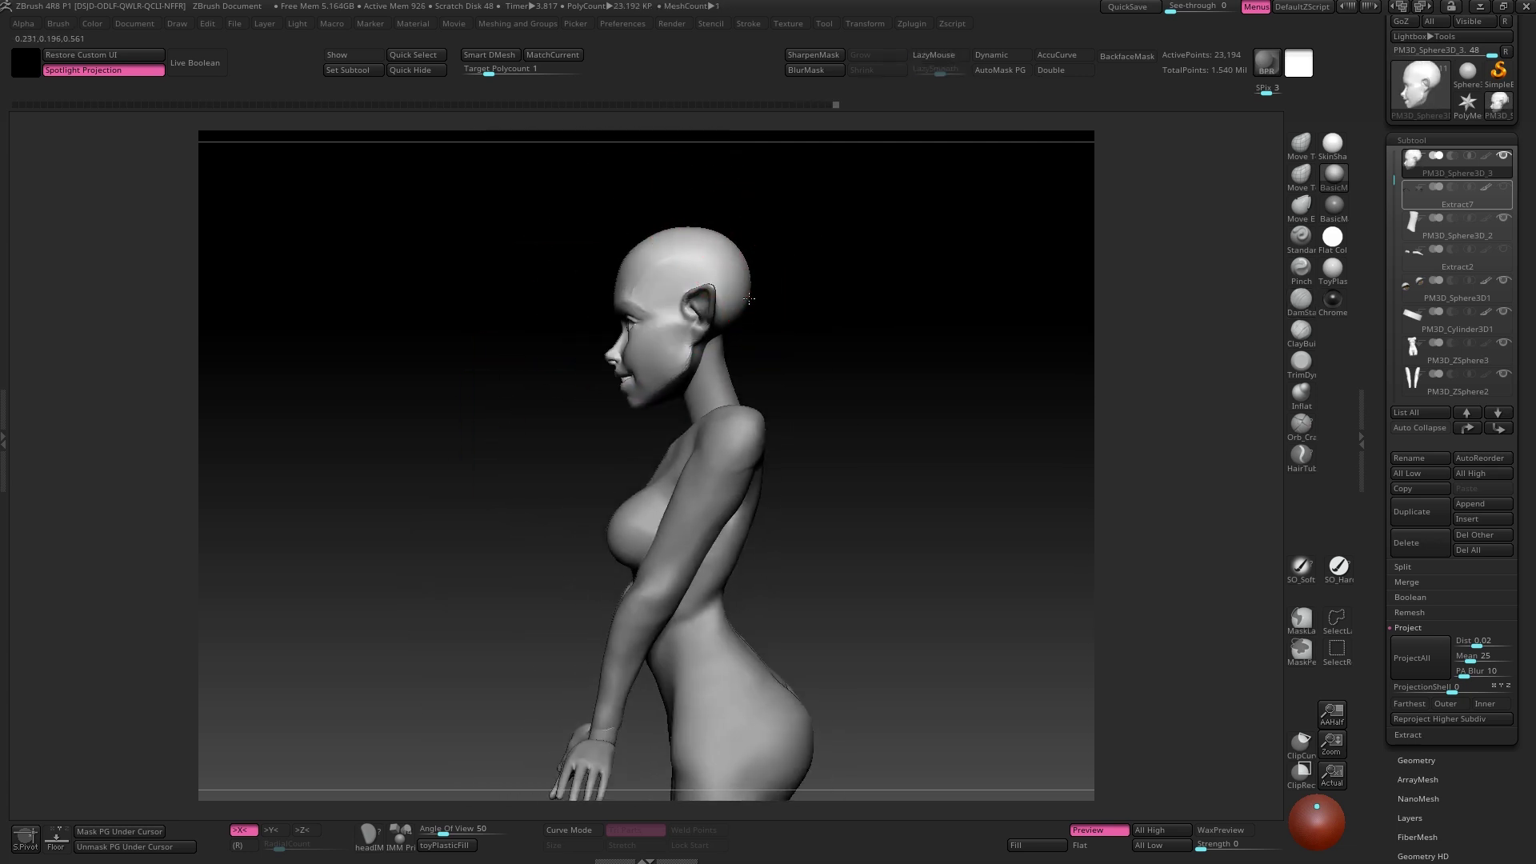
mouse_move(749, 298)
right_mouse_down()
mouse_move(675, 377)
mouse_move(703, 189)
mouse_move(703, 213)
mouse_move(739, 248)
mouse_move(730, 223)
mouse_move(908, 250)
mouse_move(764, 278)
mouse_move(711, 268)
mouse_move(699, 209)
mouse_move(710, 243)
mouse_move(767, 286)
mouse_move(726, 301)
mouse_move(744, 226)
mouse_move(731, 204)
mouse_move(744, 272)
right_mouse_up()
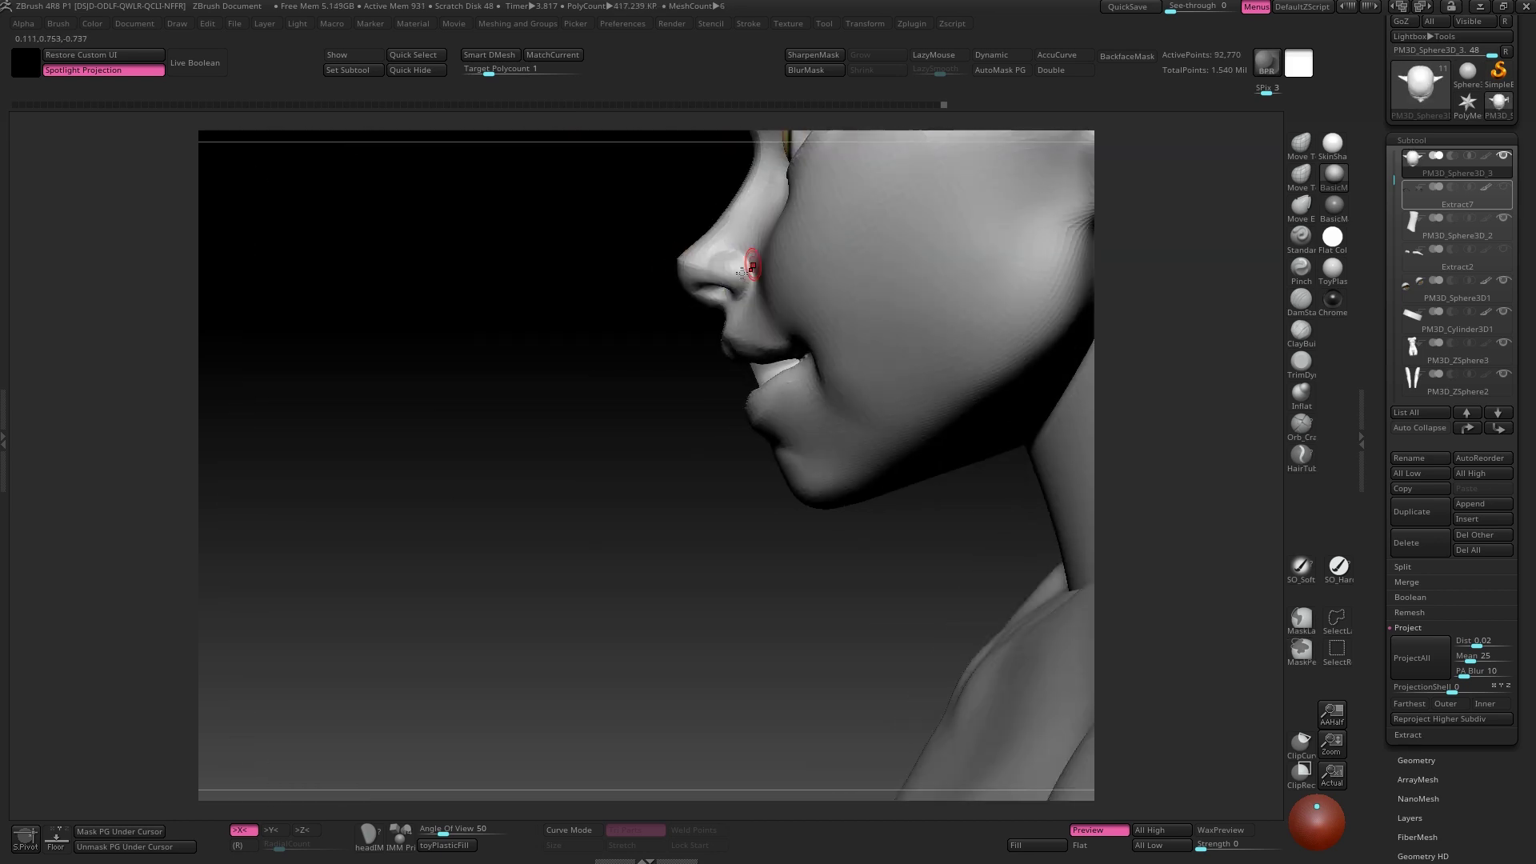
left_click_drag(742, 273, 752, 265, "shift")
mouse_move(752, 265)
right_mouse_down()
mouse_move(636, 273)
mouse_move(616, 304)
right_mouse_up()
Build up the area around the upper lip with the ClayBuildup brush, undoing the first stroke.
key("b")
key("c")
key("b")
left_click_drag(616, 304, 611, 315)
key("ctrl+z")
right_click_drag(610, 315, 528, 304)
mouse_move(748, 320)
left_mouse_down()
mouse_move(727, 295)
mouse_move(748, 316)
left_mouse_up()
mouse_move(748, 316)
right_mouse_down()
mouse_move(806, 274)
mouse_move(829, 317)
right_mouse_up()
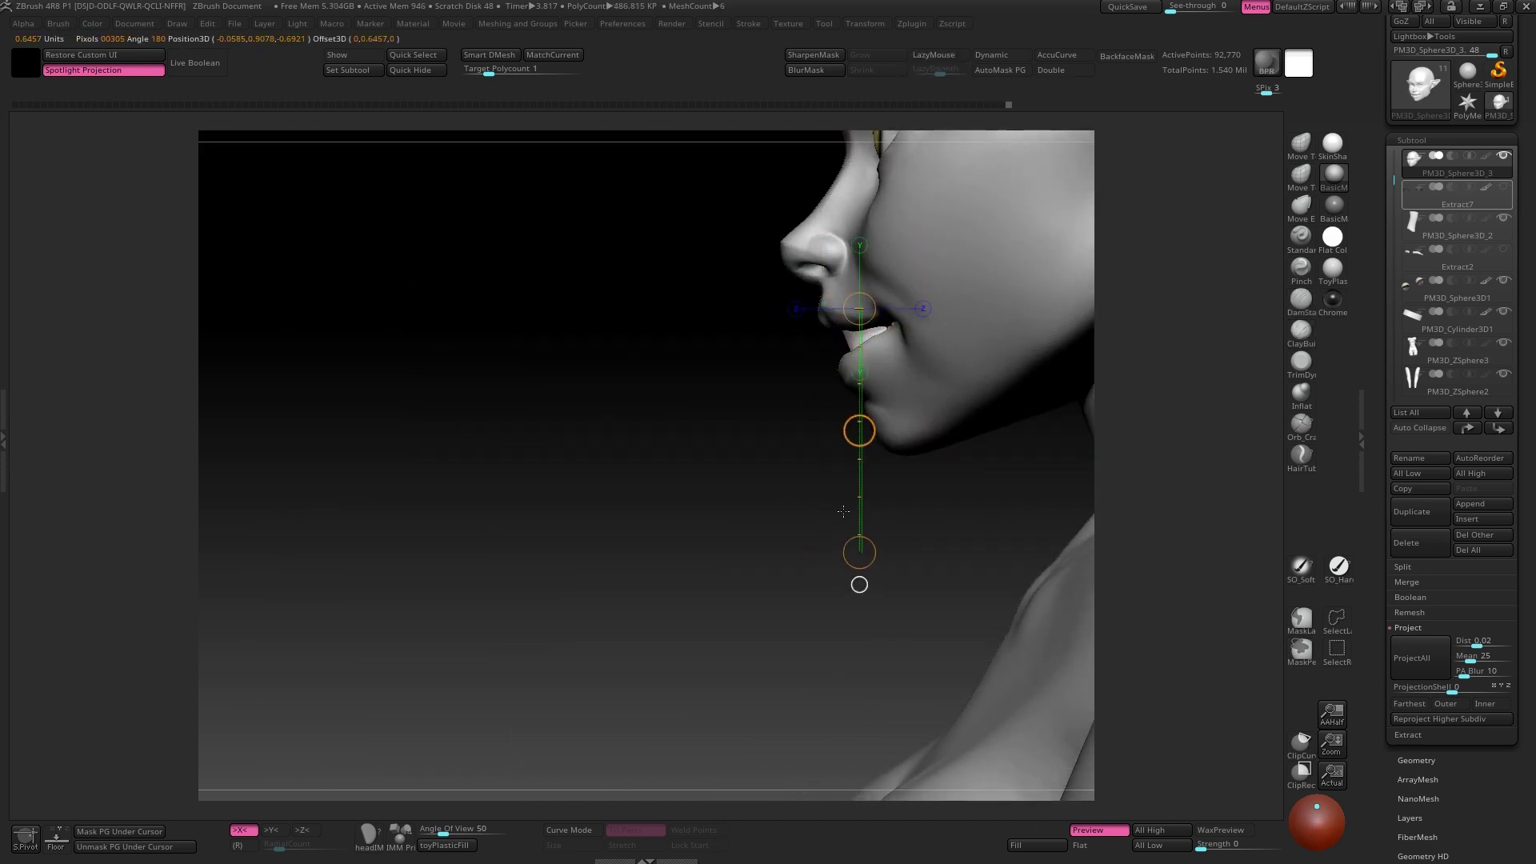
right_click_drag(890, 359, 816, 357)
Carve a crease beside the corner of the mouth with the DamStandard brush and reselect the remeshed head.
key("b")
key("d")
key("s")
key("space")
left_click_drag(816, 357, 819, 390)
mouse_move(819, 390)
right_mouse_down()
mouse_move(848, 320)
mouse_move(902, 302)
mouse_move(891, 336)
mouse_move(750, 250)
mouse_move(713, 346)
mouse_move(724, 384)
mouse_move(754, 278)
right_mouse_up()
left_click(822, 289, "alt")
left_click(750, 250, "alt")
Refine the cheek and smooth the upper lip at the intermediate subdivision level.
key("space")
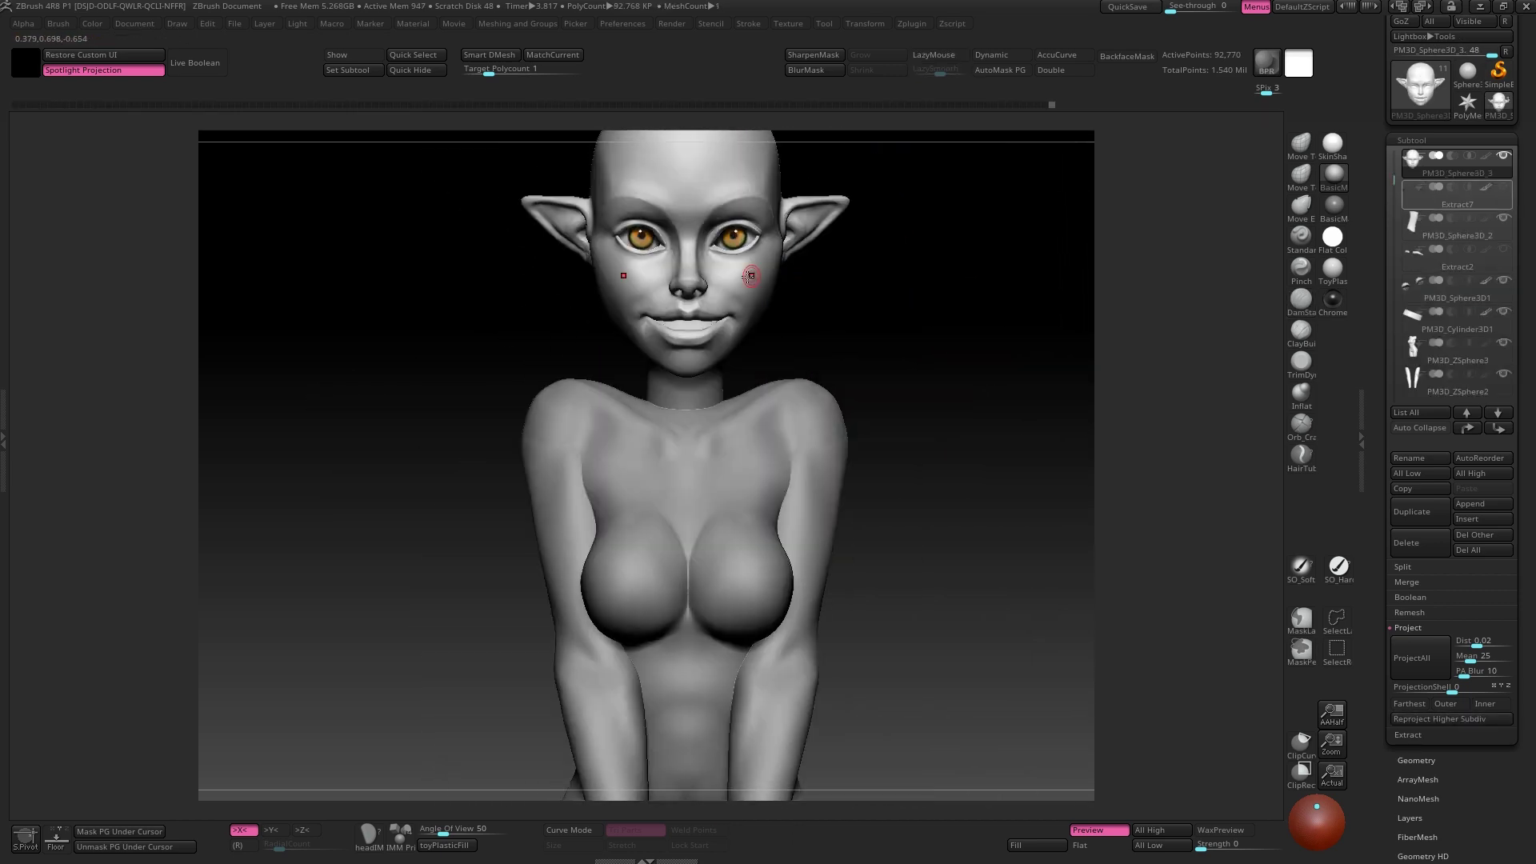
left_click_drag(754, 278, 736, 268)
right_click_drag(736, 268, 733, 212, "alt")
mouse_move(730, 272)
right_mouse_down("ctrl")
mouse_move(720, 332)
mouse_move(656, 344)
mouse_move(709, 359)
mouse_move(752, 400)
mouse_move(800, 300)
mouse_move(701, 300)
mouse_move(724, 280)
mouse_move(784, 296)
right_mouse_up("ctrl")
key("space")
left_click_drag(784, 296, 806, 299, "shift")
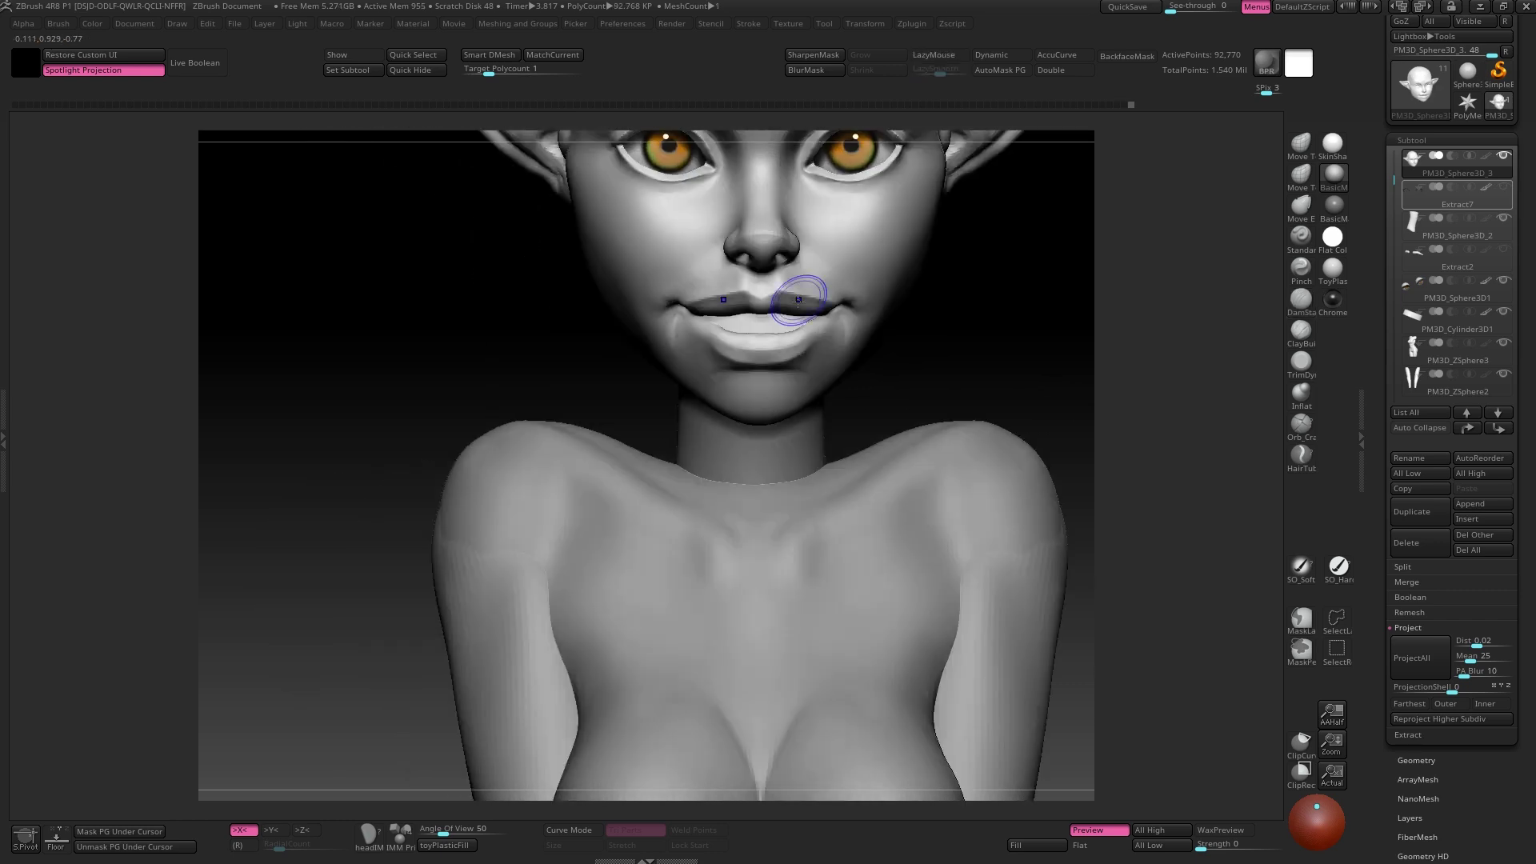
mouse_move(806, 298)
right_mouse_down()
mouse_move(837, 327)
mouse_move(833, 302)
mouse_move(776, 324)
mouse_move(826, 302)
mouse_move(778, 346)
mouse_move(730, 319)
mouse_move(665, 344)
mouse_move(736, 319)
right_mouse_up()
Raise the head to its highest subdivision level and examine the face from the front and from below.
key("d")
mouse_move(736, 320)
right_mouse_down()
mouse_move(802, 302)
mouse_move(788, 320)
mouse_move(836, 320)
mouse_move(611, 373)
mouse_move(704, 344)
mouse_move(647, 327)
right_mouse_up()
key("space")
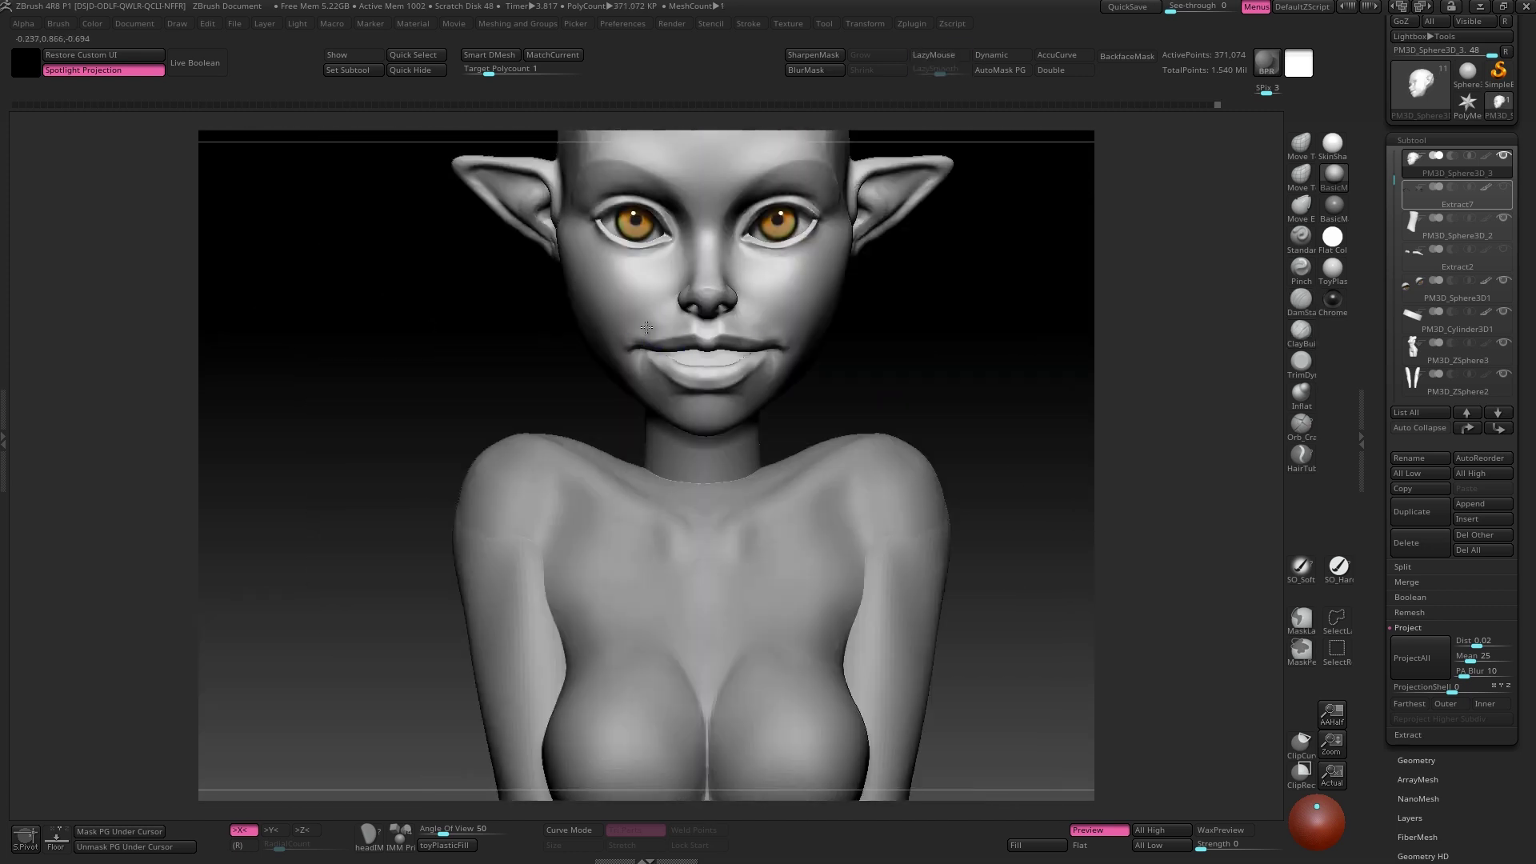
mouse_move(823, 324)
right_mouse_down("ctrl")
mouse_move(696, 364)
mouse_move(744, 344)
mouse_move(696, 368)
mouse_move(717, 400)
right_mouse_up("ctrl")
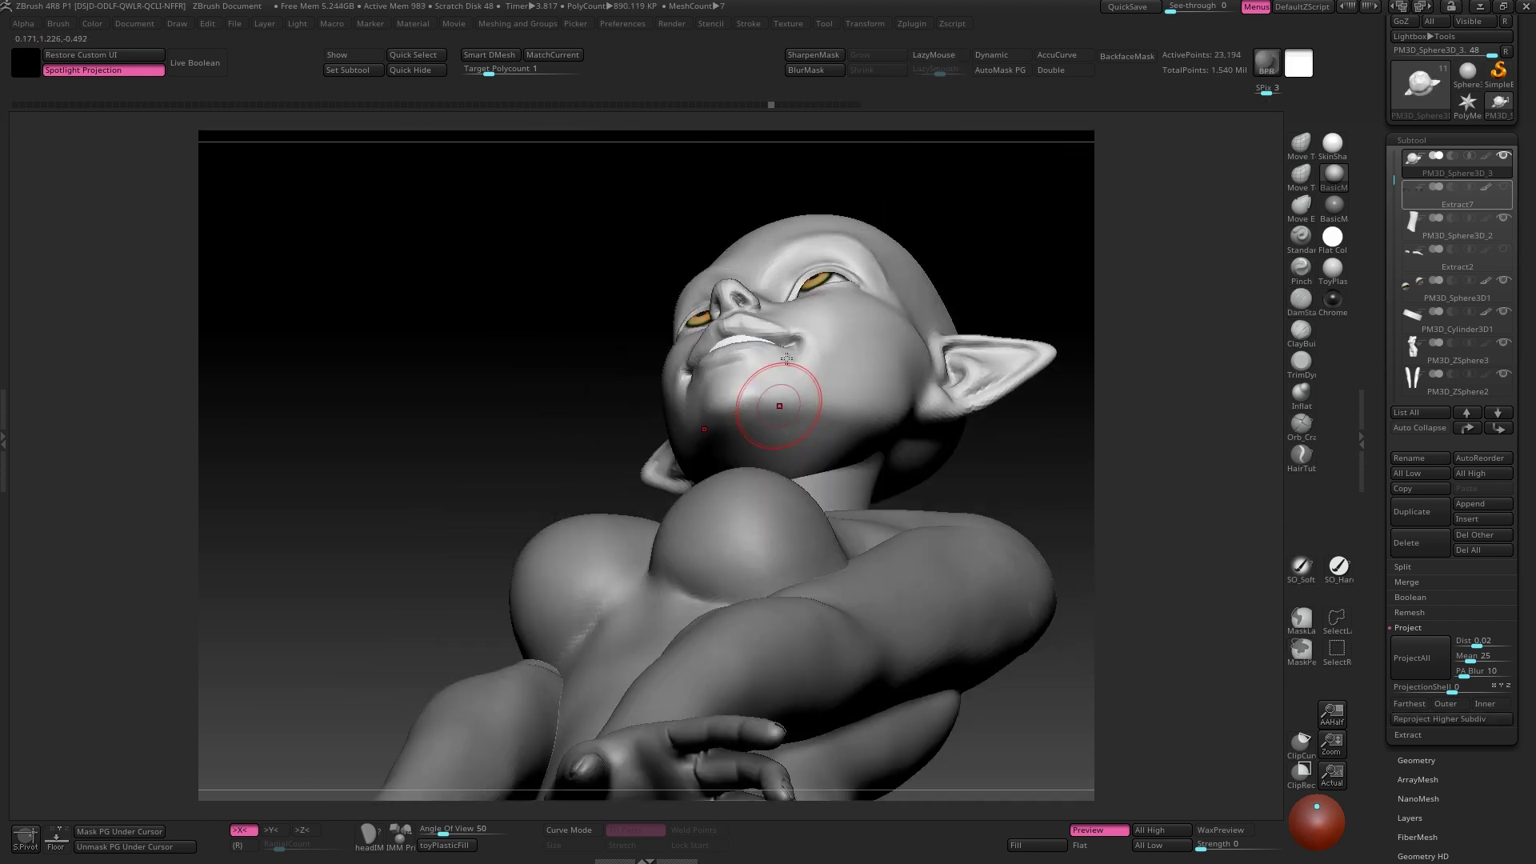
mouse_move(787, 359)
right_mouse_down()
mouse_move(685, 360)
mouse_move(752, 344)
mouse_move(706, 365)
mouse_move(720, 352)
mouse_move(689, 343)
mouse_move(760, 336)
mouse_move(838, 294)
mouse_move(845, 320)
mouse_move(738, 303)
mouse_move(686, 348)
mouse_move(704, 326)
mouse_move(658, 336)
mouse_move(747, 323)
mouse_move(768, 352)
mouse_move(803, 345)
right_mouse_up()
Refine the lower face with the TrimDynamic and Move brushes at the intermediate subdivision level.
key("l")
key("d")
key("b")
key("t")
key("d")
key("b")
key("m")
key("v")
Preview the face with the SkinShade material, undo the last edit and restore the basic material.
left_click(1333, 157)
mouse_move(869, 280)
right_mouse_down()
mouse_move(768, 363)
mouse_move(803, 350)
mouse_move(785, 367)
mouse_move(852, 371)
mouse_move(680, 384)
mouse_move(724, 405)
mouse_move(713, 377)
right_mouse_up()
key("b")
key("m")
key("v")
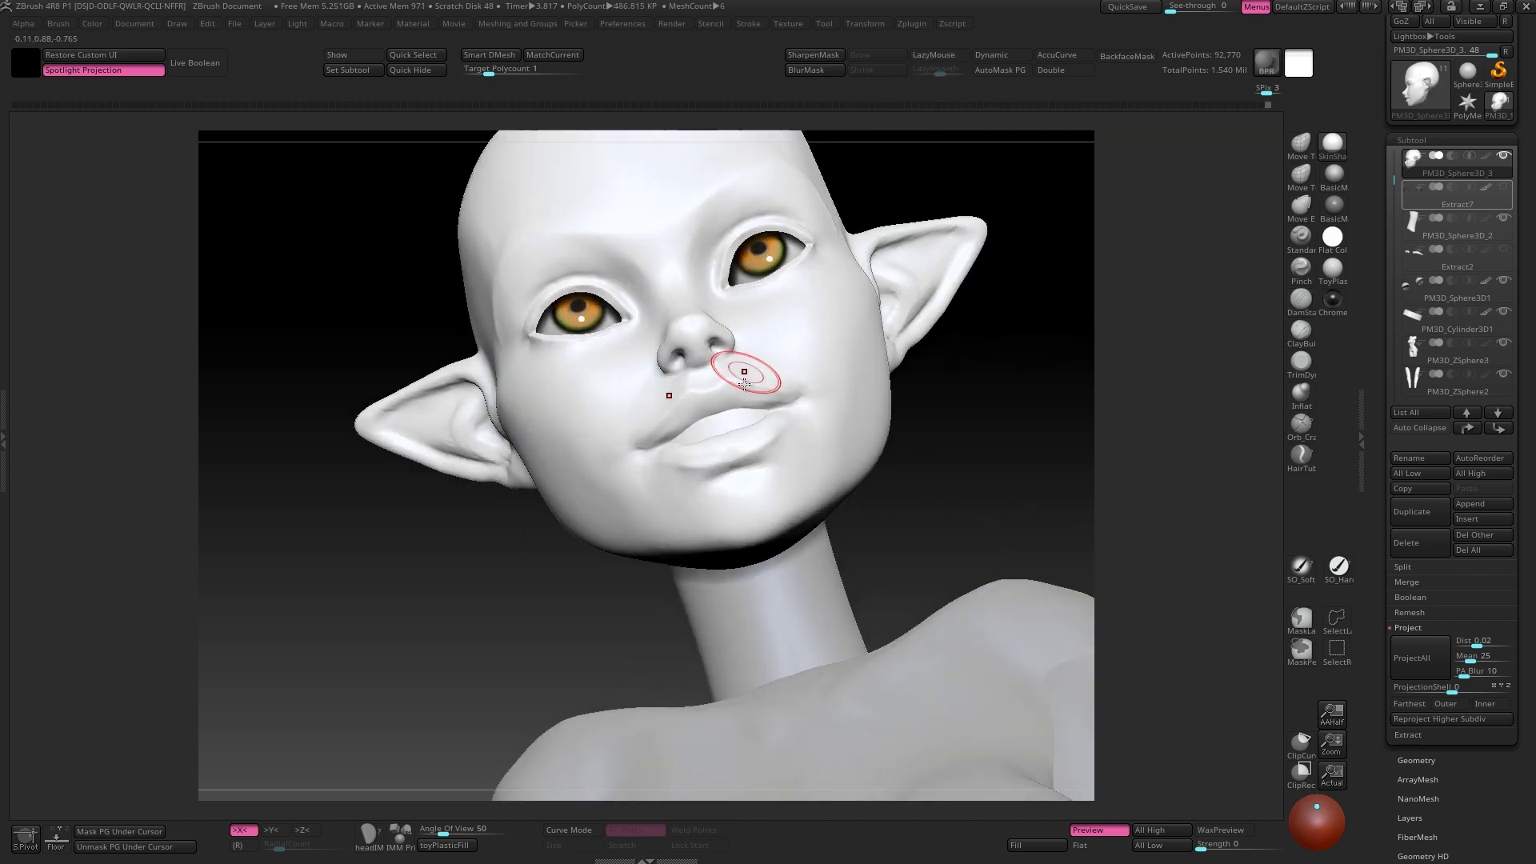
right_click_drag(744, 383, 724, 488)
key("ctrl+z")
left_click(1333, 174)
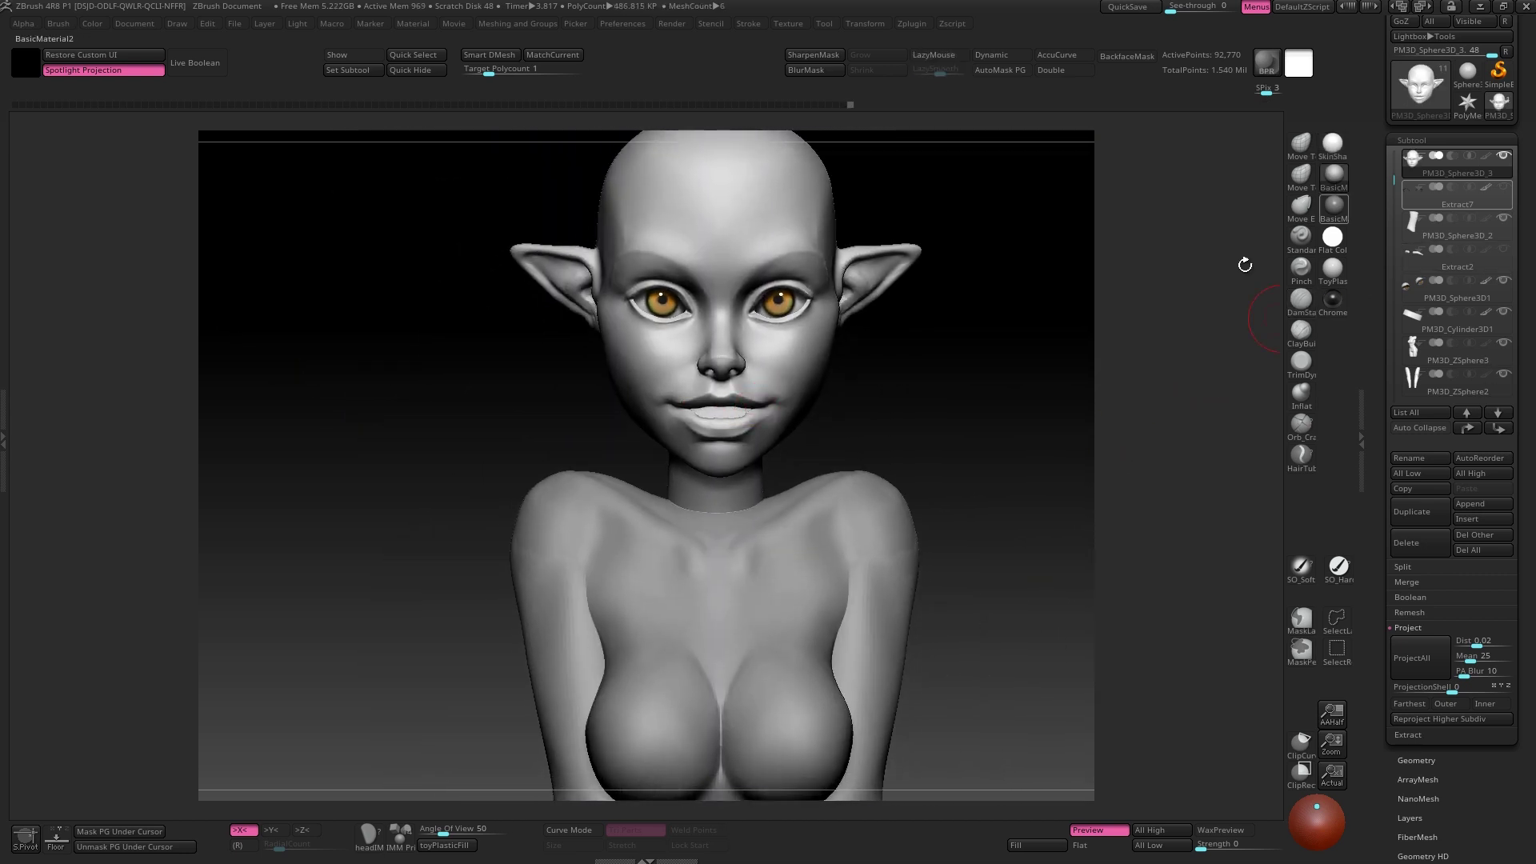
Switch repeatedly between the original head PM3D_Sphere3D_1 and the remeshed head PM3D_Sphere3D_3 to compare their shapes.
left_click(1457, 165)
left_click(1457, 196)
key("Up")
key("Down")
right_click_drag(963, 419, 871, 346, "alt")
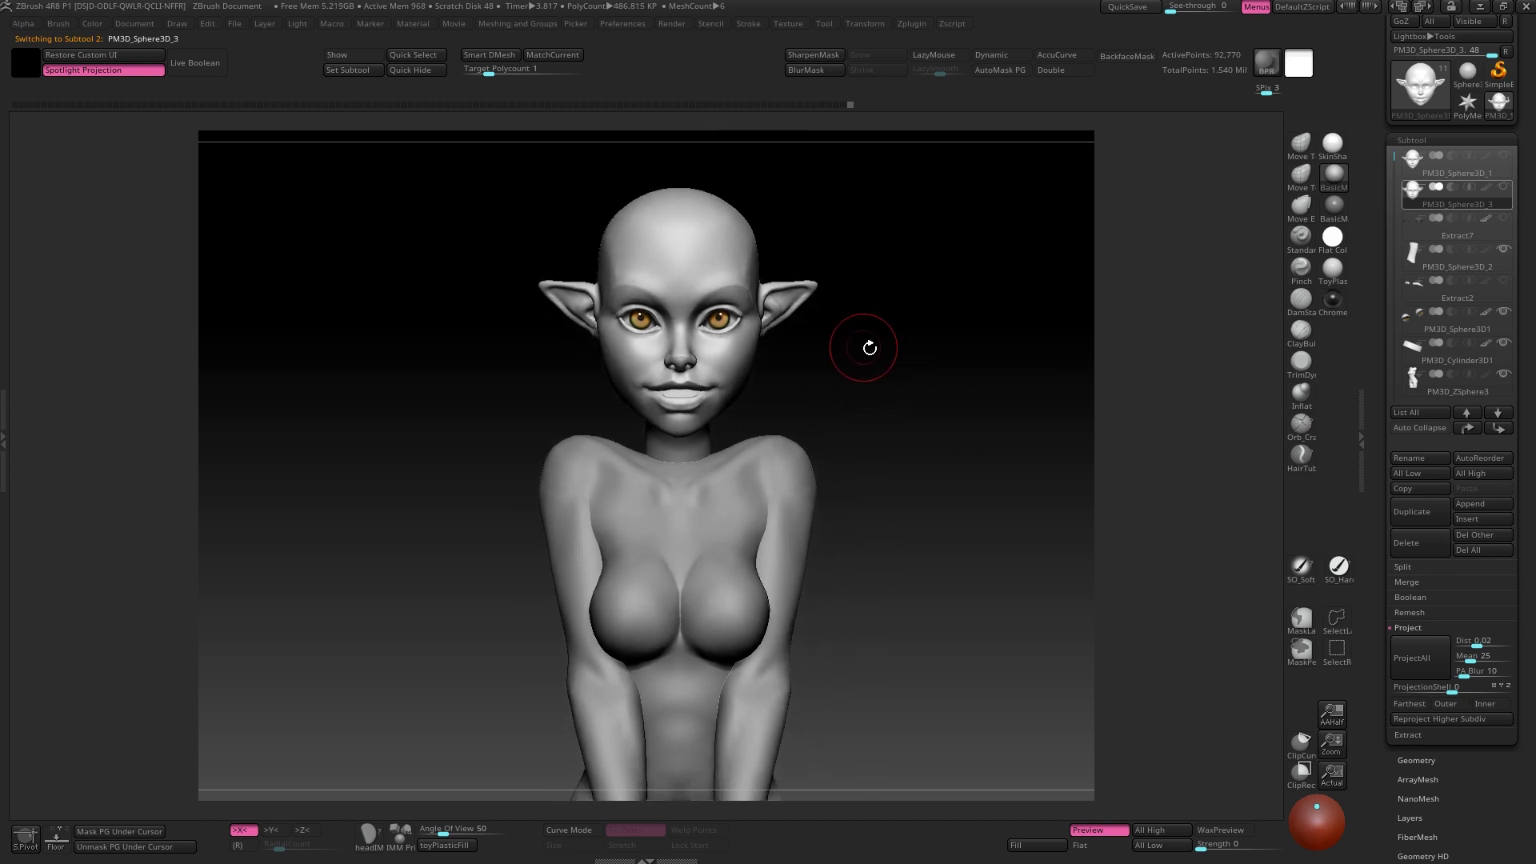
key("Up")
key("Down")
right_click_drag(863, 542, 731, 322)
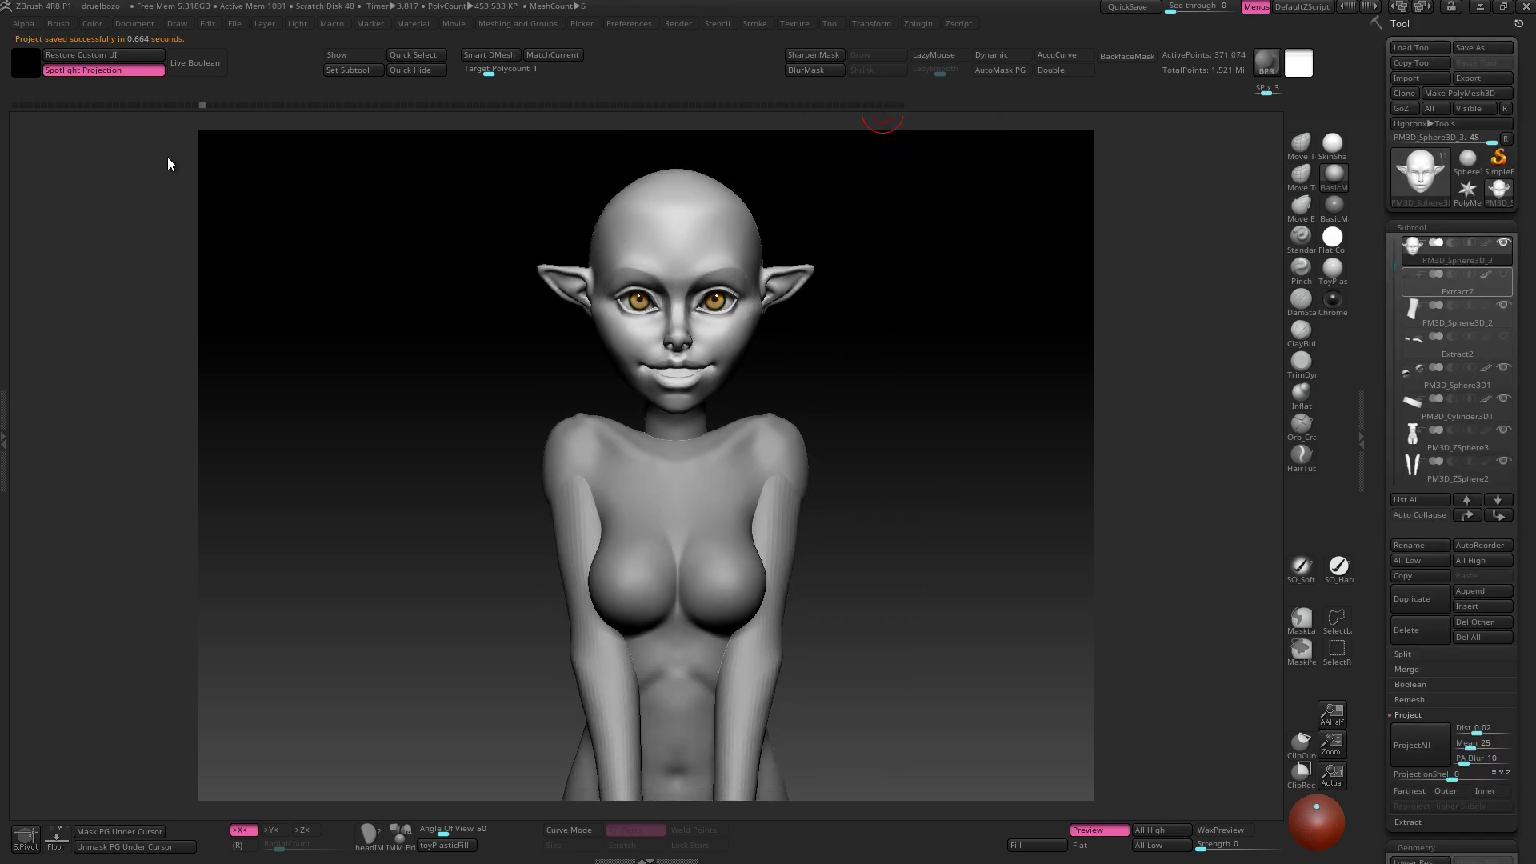
Lower the remeshed head to the intermediate subdivision level and compare it with the original head in front view.
key("shift+d")
key("shift+d")
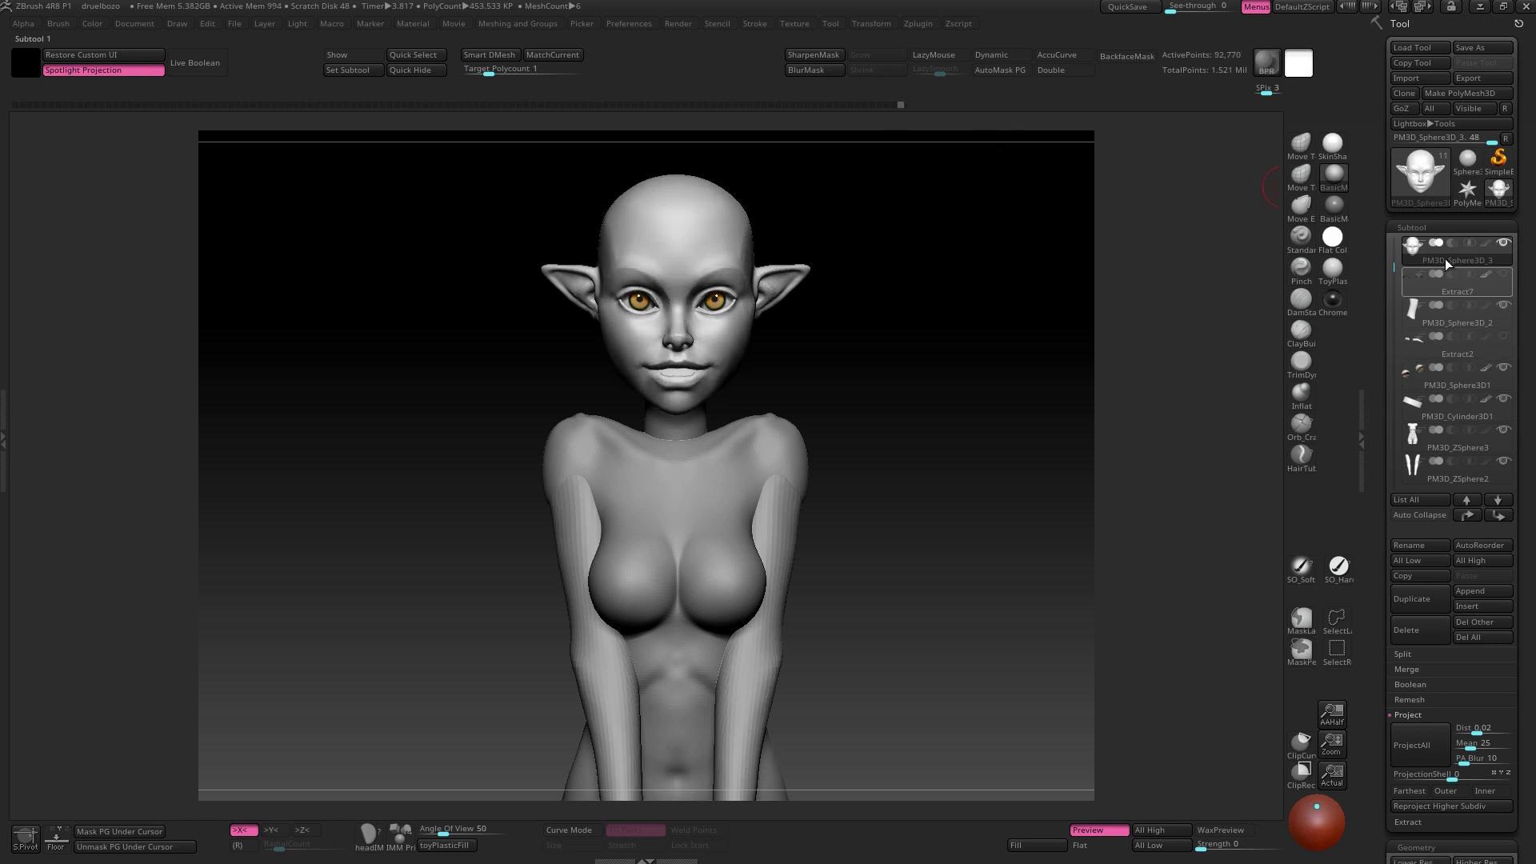
left_click(1511, 270)
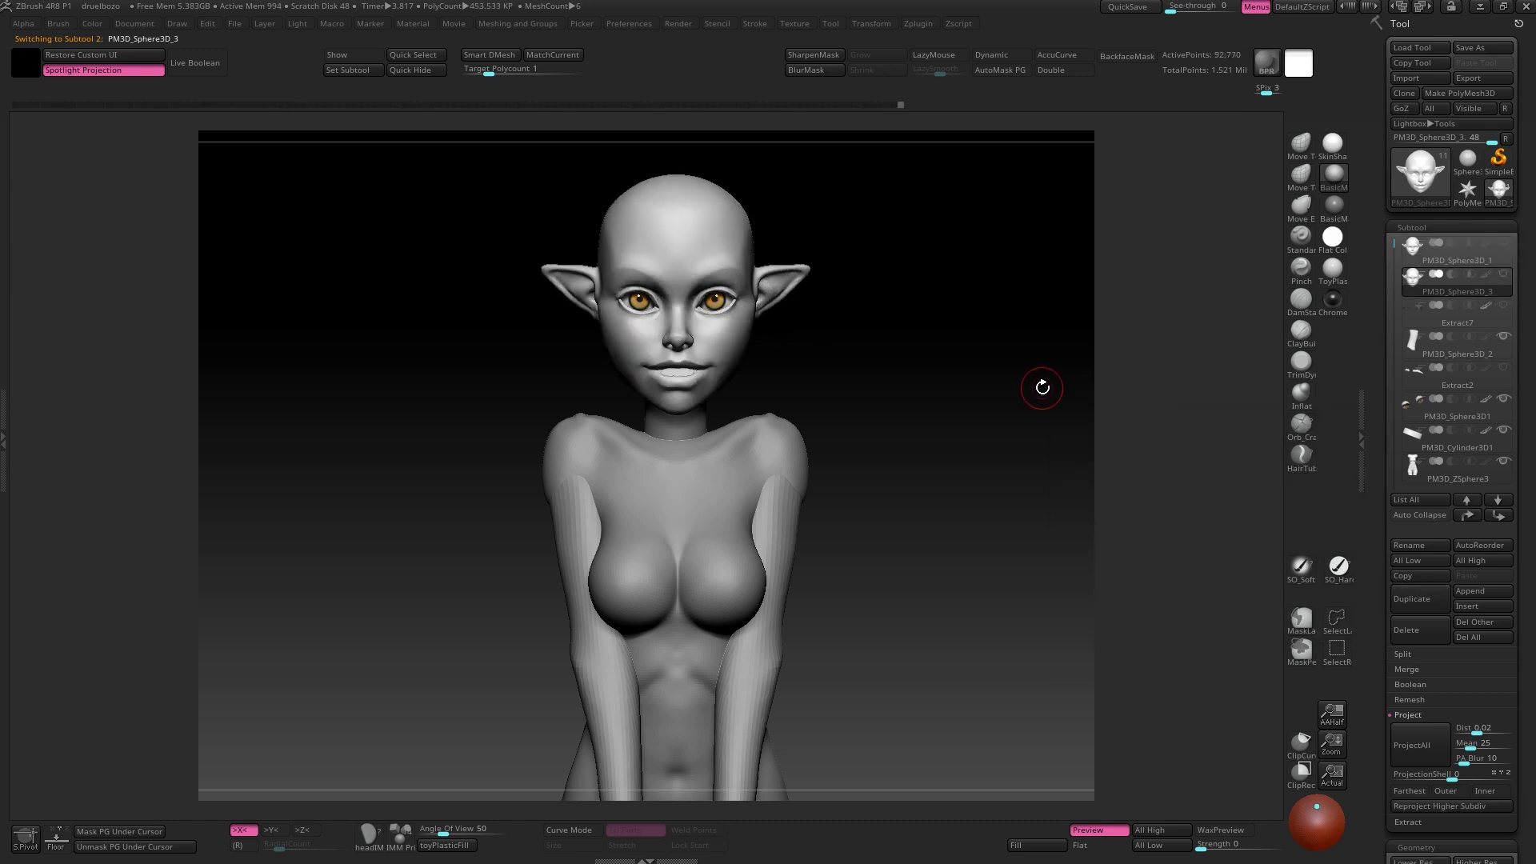
Compare the remeshed head with the original, then refine its chin and jaw underside with the TrimDynamic brush.
key("Up")
key("Down")
right_click_drag(789, 404, 675, 301)
key("l")
right_click_drag(720, 367, 678, 434)
key("b")
key("t")
key("d")
left_click_drag(679, 433, 692, 427)
right_click_drag(693, 427, 682, 431)
left_click_drag(682, 430, 673, 424)
mouse_move(674, 424)
right_mouse_down()
mouse_move(709, 418)
mouse_move(694, 345)
mouse_move(702, 432)
right_mouse_up()
left_click_drag(702, 432, 719, 424)
mouse_move(720, 424)
right_mouse_down()
mouse_move(689, 411)
mouse_move(731, 415)
mouse_move(653, 434)
mouse_move(686, 447)
mouse_move(696, 315)
mouse_move(713, 439)
mouse_move(695, 457)
right_mouse_up()
key("ctrl+shift+z")
right_click(687, 448)
key("ctrl+shift+z")
Make the neck subtool PM3D_Sphere3D_2 active and adjust its shape between the jaw and the shoulders.
left_click(668, 454, "alt")
left_click(1394, 318)
left_click(1504, 243)
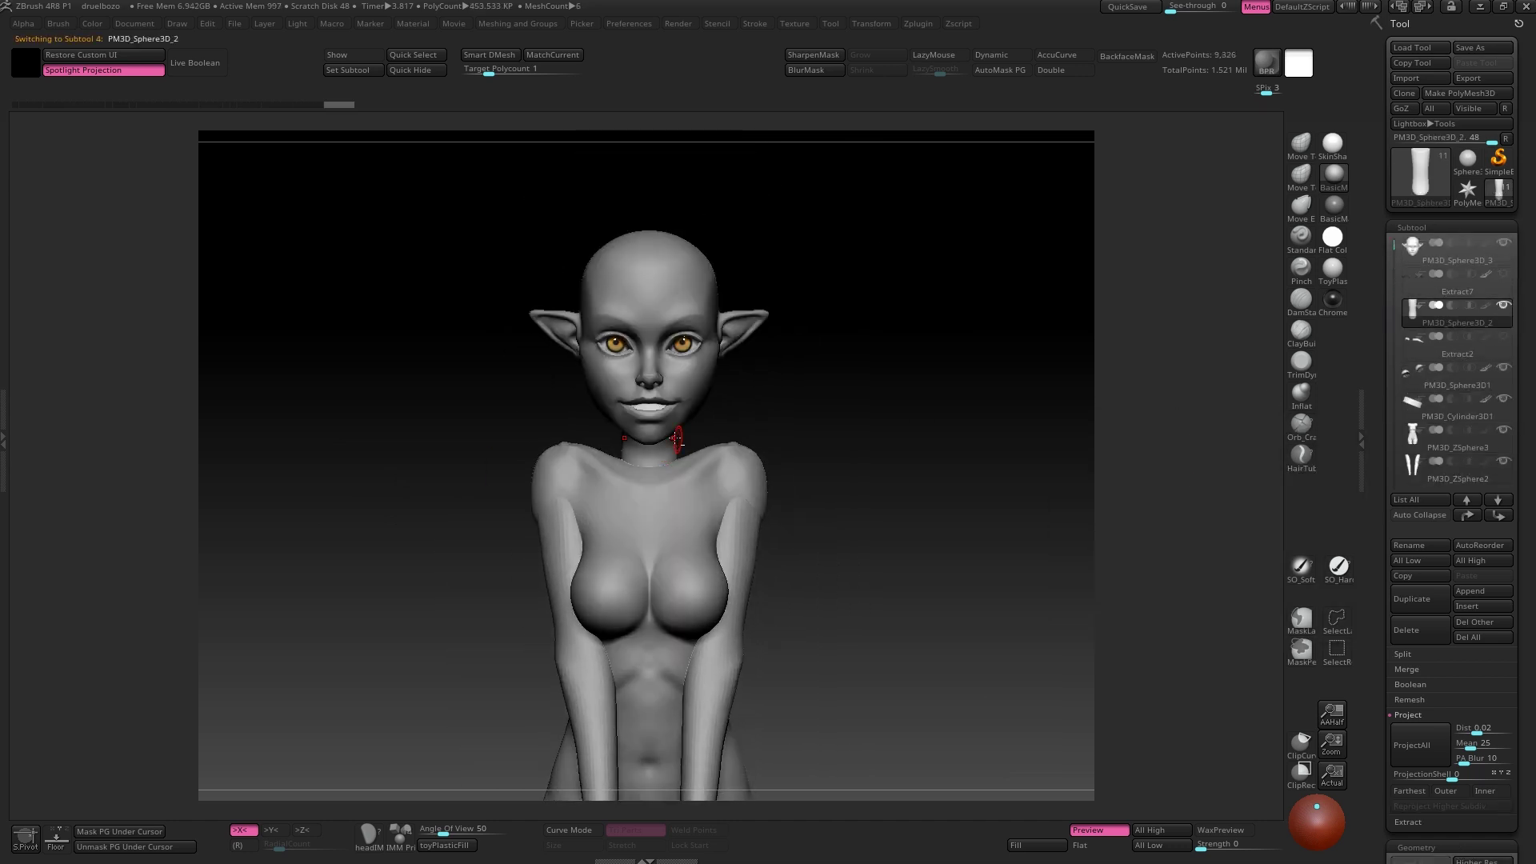
left_click(687, 478, "alt")
left_click_drag(684, 462, 680, 454)
mouse_move(688, 460)
right_mouse_down()
mouse_move(804, 470)
mouse_move(809, 429)
mouse_move(909, 398)
mouse_move(1020, 392)
right_mouse_up()
left_click(801, 348, "alt")
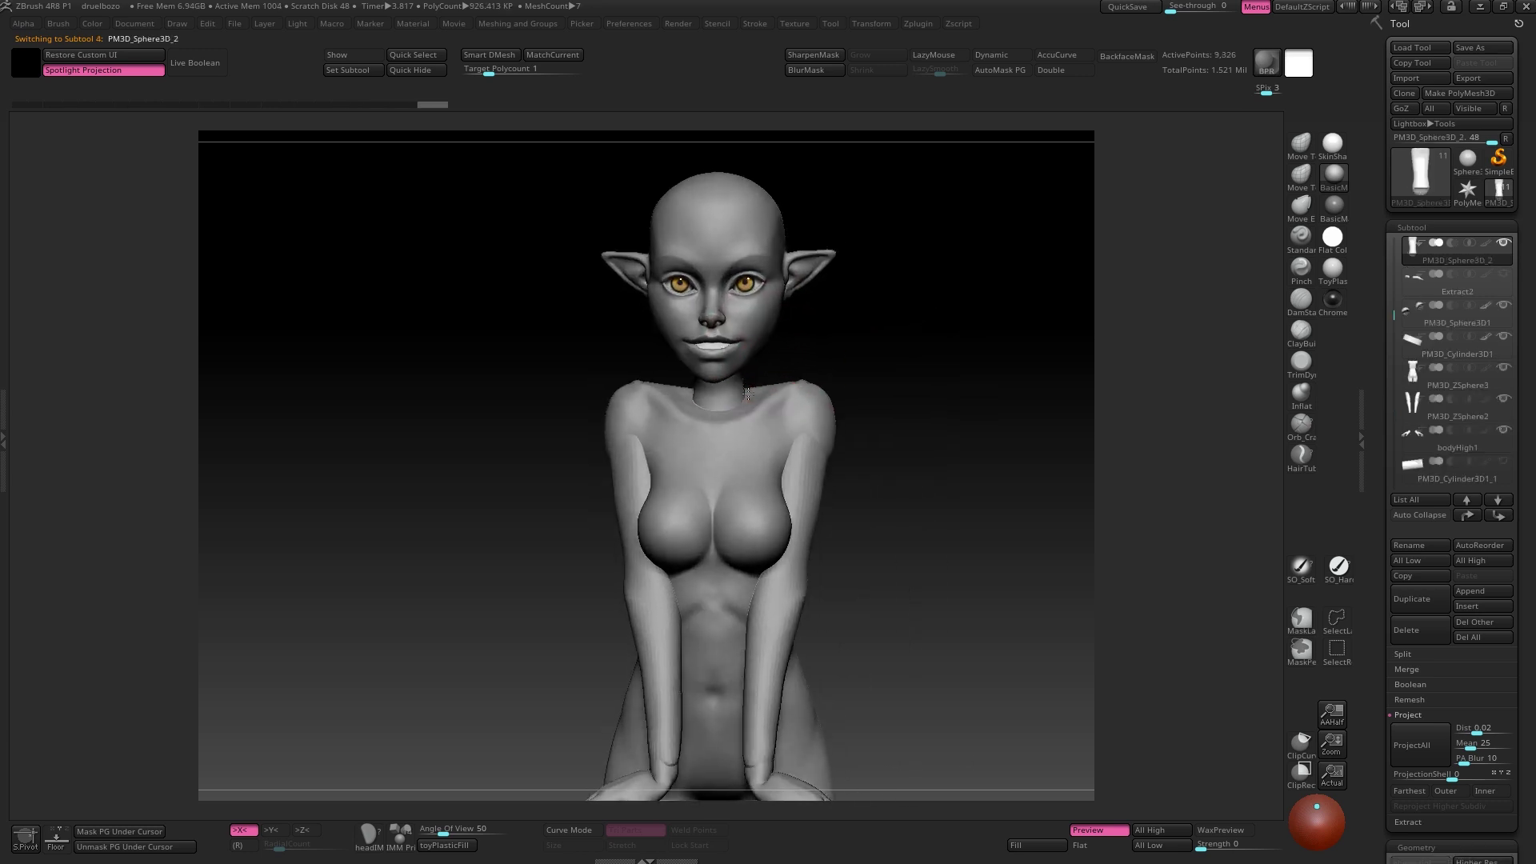
left_click_drag(734, 412, 737, 392)
Return to the remeshed head PM3D_Sphere3D_3 and reshape the jaw beneath the chin in side view with the Move brush.
left_click(720, 336, "alt")
right_click_drag(752, 384, 703, 384)
right_click_drag(704, 384, 699, 397, "ctrl")
key("space")
right_click_drag(746, 335, 680, 439)
key("space")
right_click_drag(792, 360, 739, 364)
left_click_drag(744, 370, 737, 363)
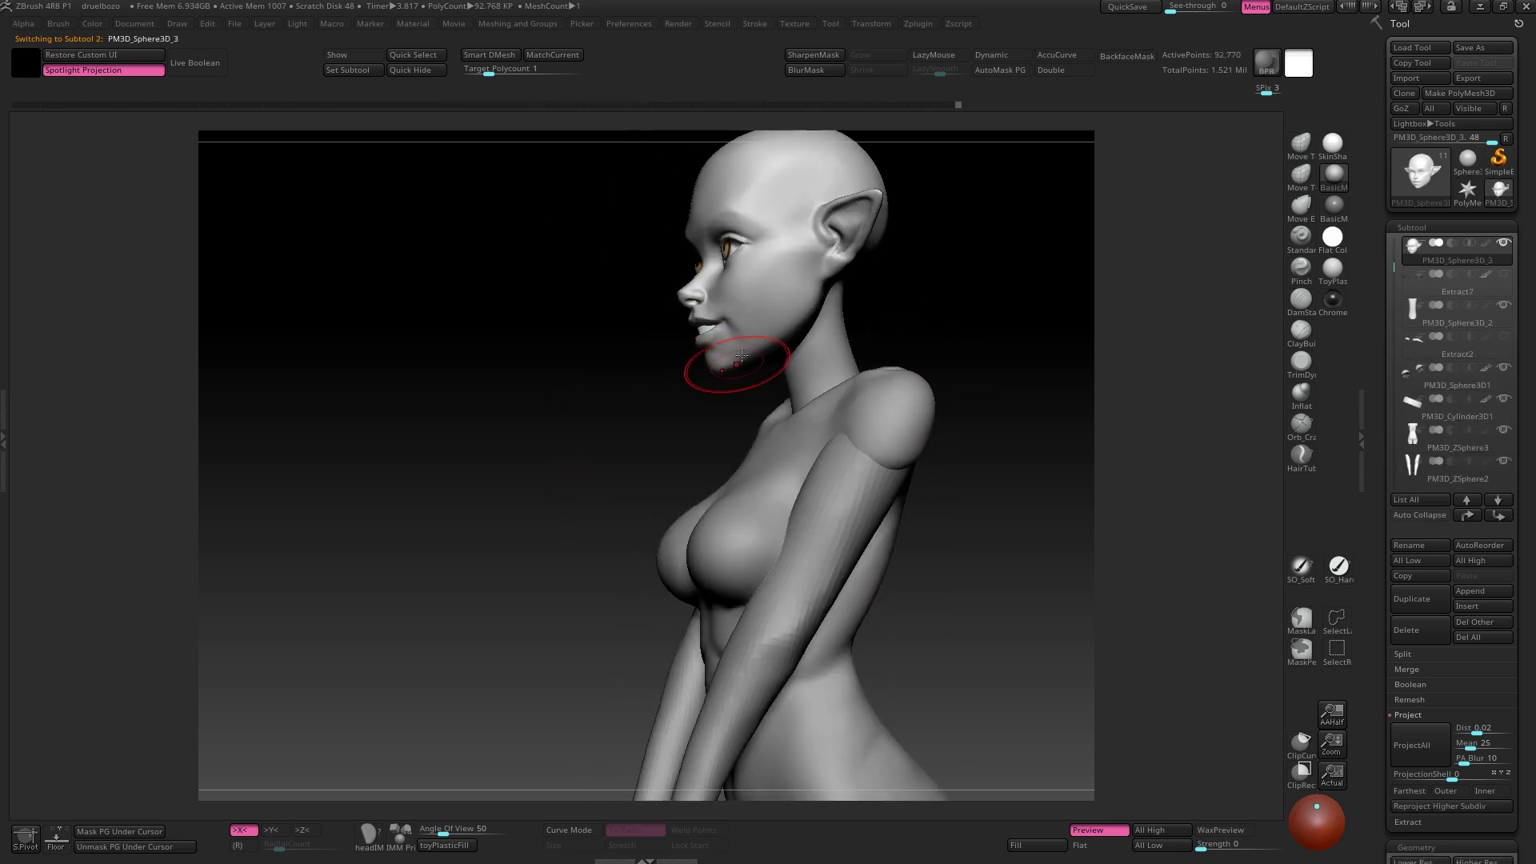
Switch the model to the SkinShade material and pick a mid-grey colour.
mouse_move(692, 335)
right_mouse_down()
mouse_move(792, 310)
mouse_move(764, 308)
mouse_move(817, 317)
right_mouse_up()
left_click(1332, 144)
key("space")
left_click(658, 384)
Lower the head by one subdivision level and reshape its broad contours with the Move brush.
key("space")
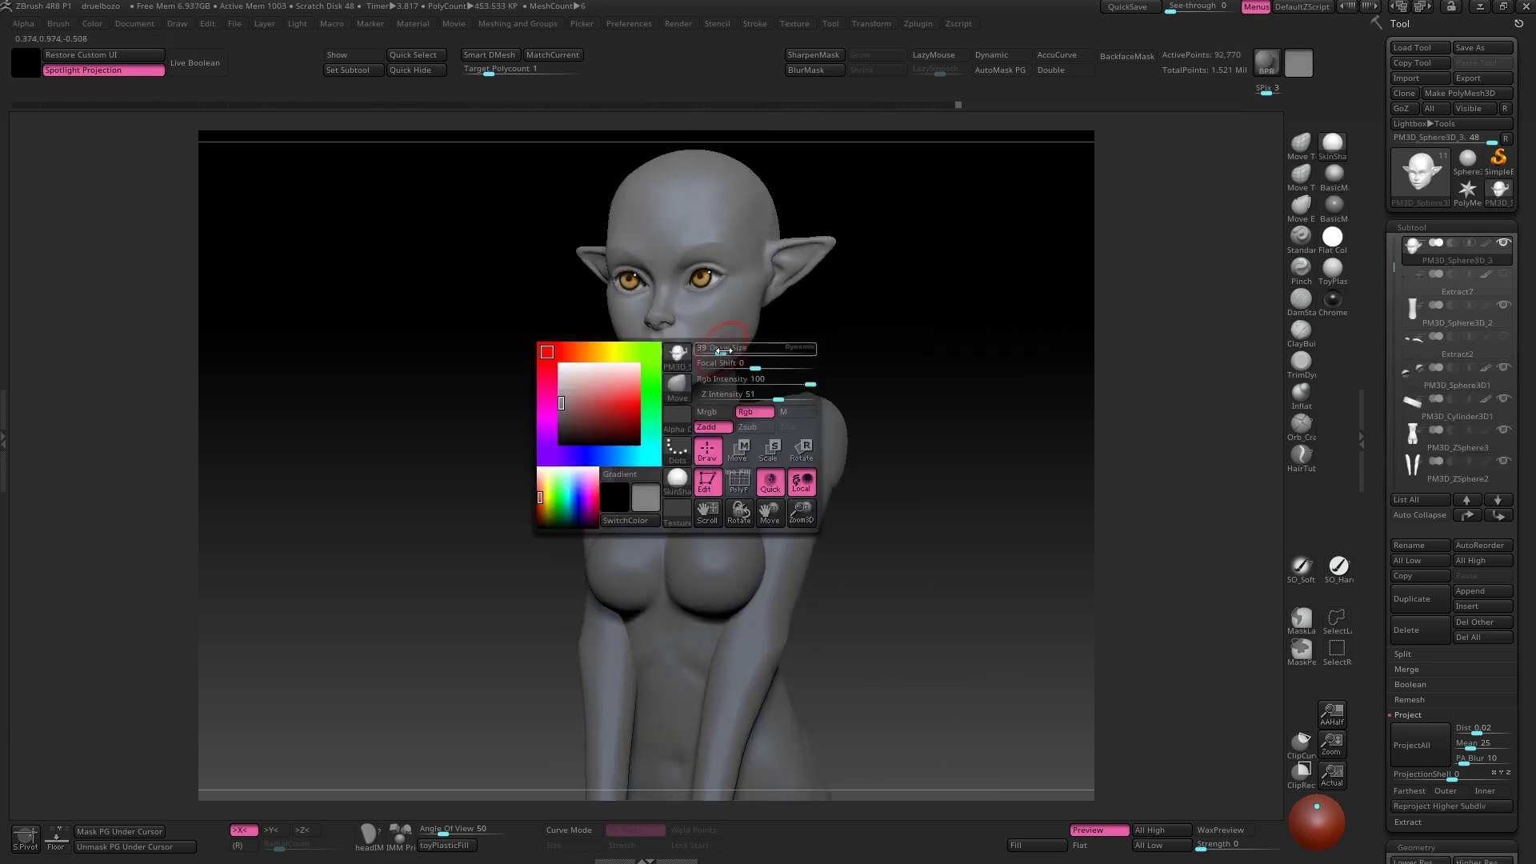
key("shift+d")
mouse_move(710, 325)
right_mouse_down("ctrl")
mouse_move(701, 301)
mouse_move(658, 304)
right_mouse_up("ctrl")
left_click_drag(754, 278, 750, 297)
mouse_move(720, 304)
right_mouse_down()
mouse_move(764, 300)
mouse_move(748, 388)
right_mouse_up()
left_click_drag(618, 262, 608, 242)
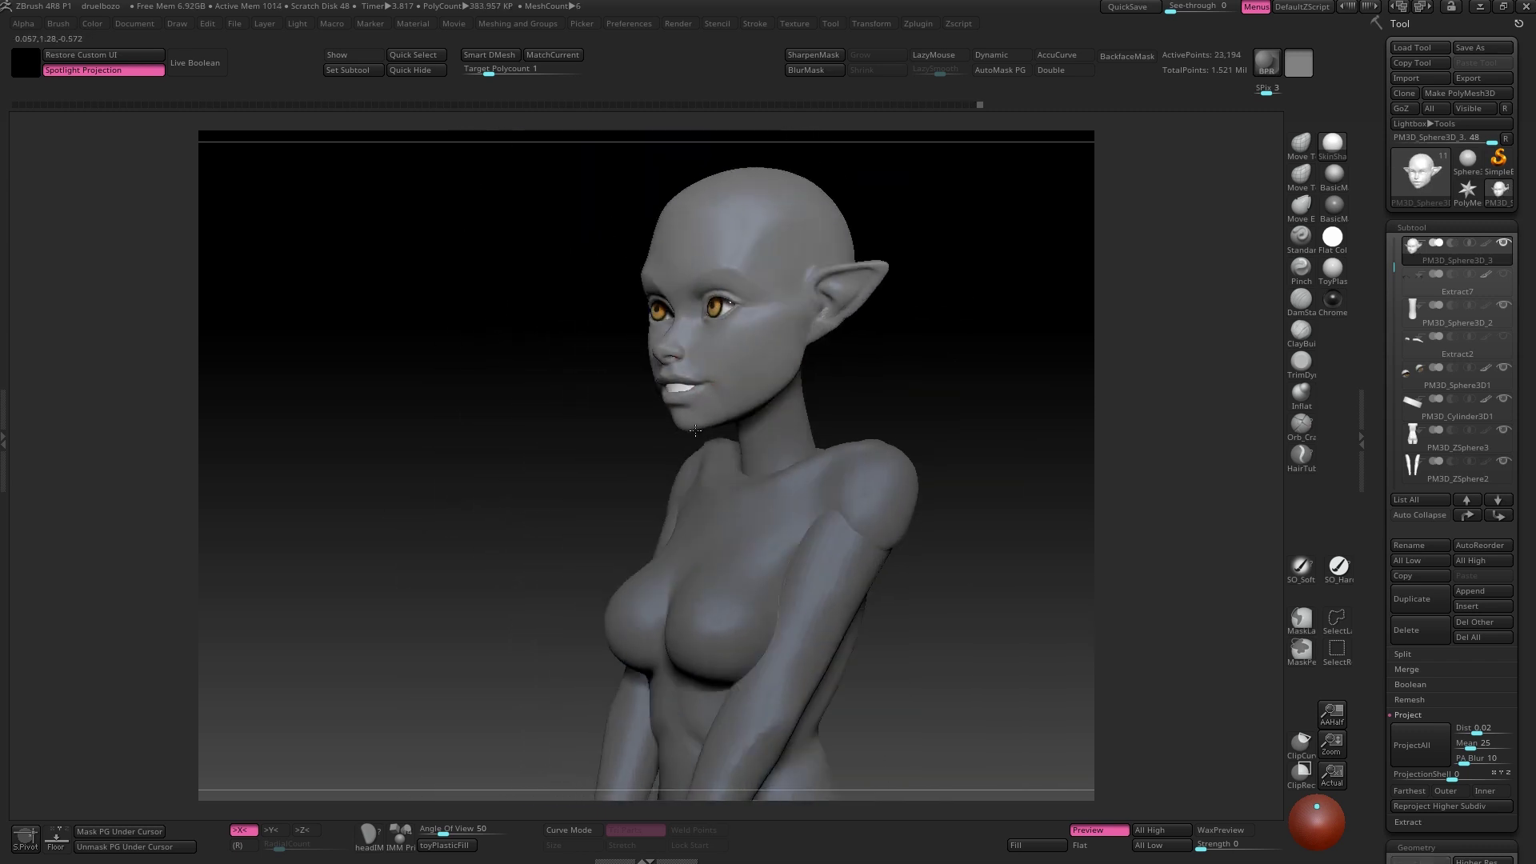
Adjust the base of the elf ears in front view with the Move brush, then change the brush size.
right_click_drag(695, 430, 704, 364)
mouse_move(704, 364)
right_mouse_down()
mouse_move(771, 346)
mouse_move(756, 337)
right_mouse_up()
left_click_drag(764, 336, 767, 328)
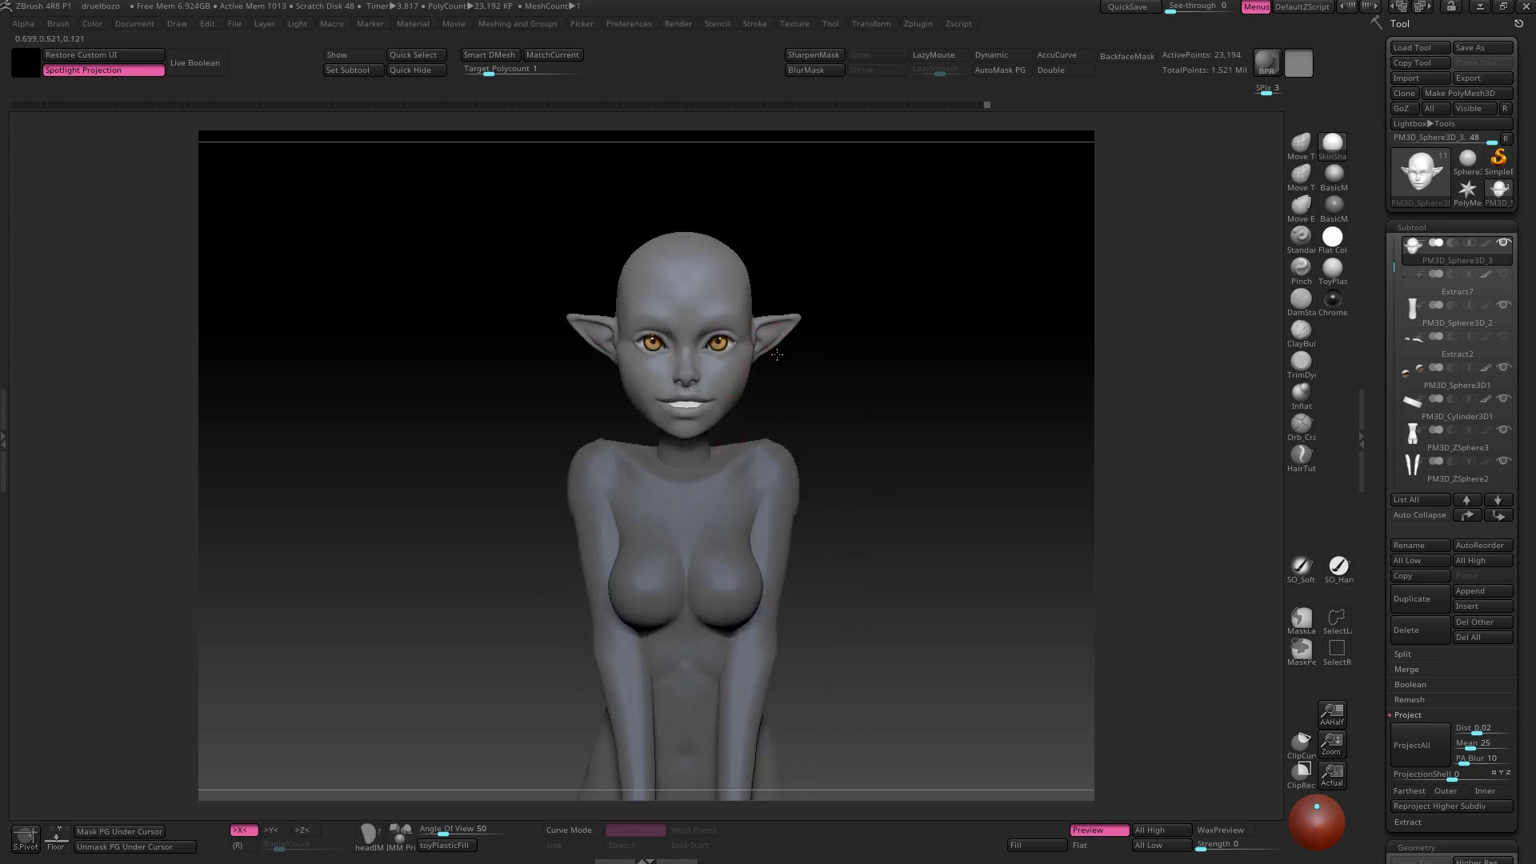
right_click_drag(767, 327, 771, 315, "alt")
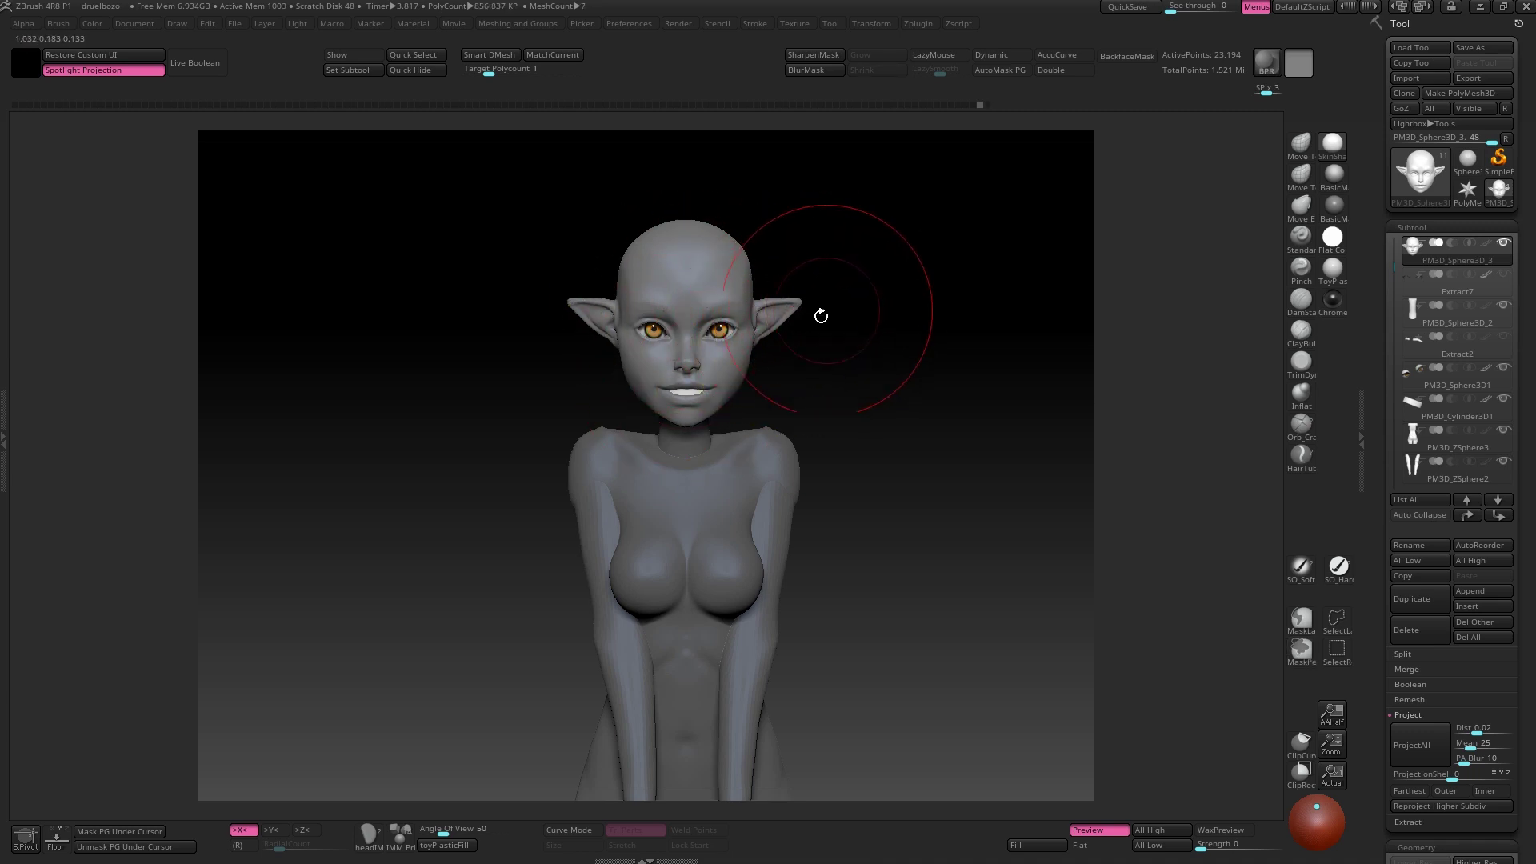
left_click_drag(819, 312, 768, 320)
key("space")
mouse_move(750, 344)
left_mouse_down()
mouse_move(764, 335)
mouse_move(696, 332)
mouse_move(799, 320)
mouse_move(707, 393)
mouse_move(668, 384)
mouse_move(898, 366)
mouse_move(831, 363)
mouse_move(851, 367)
mouse_move(849, 343)
left_mouse_up()
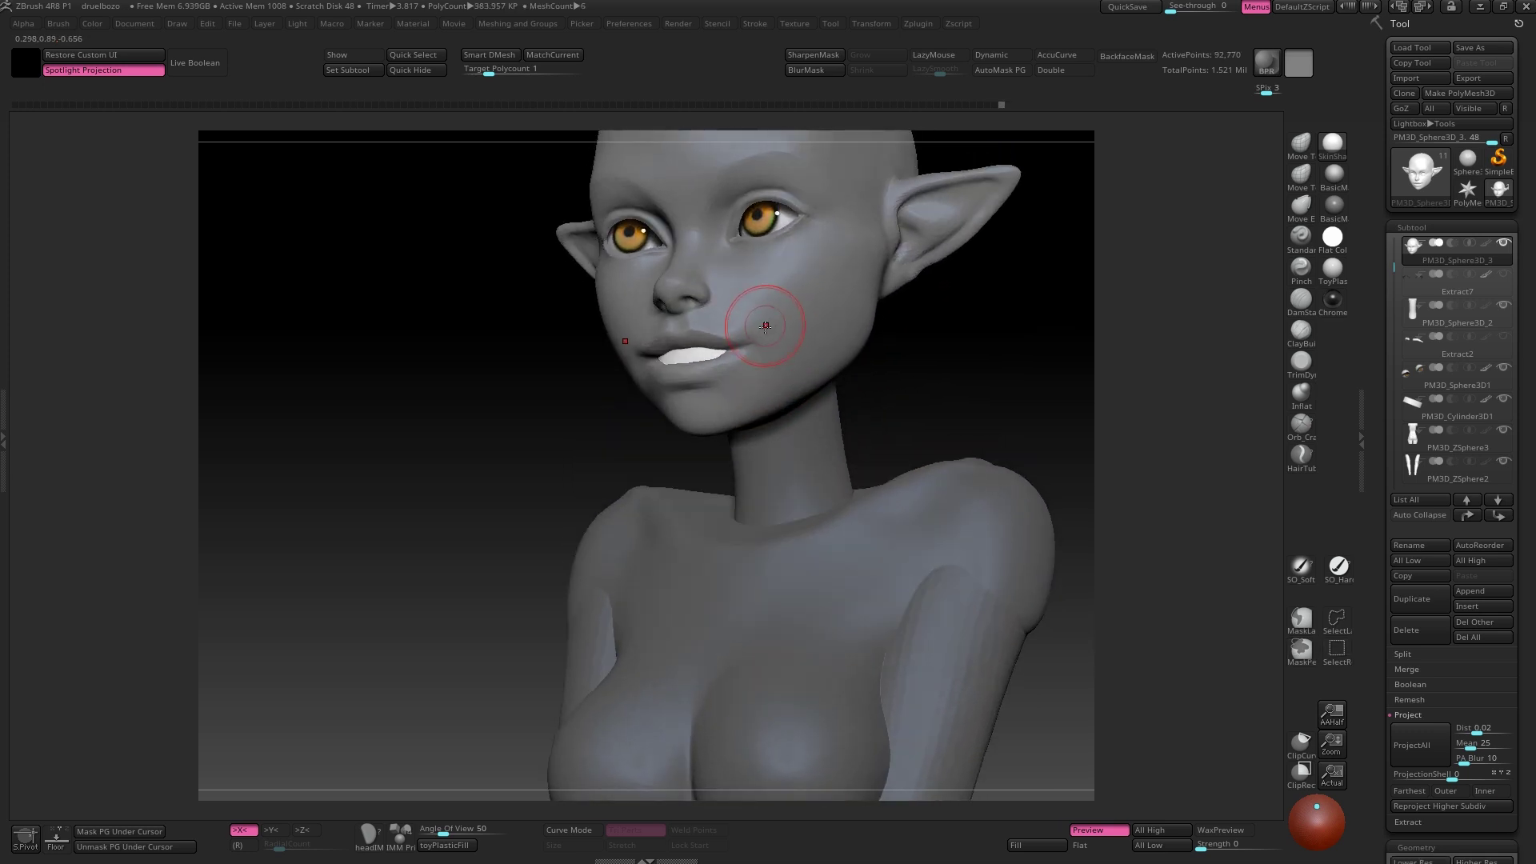